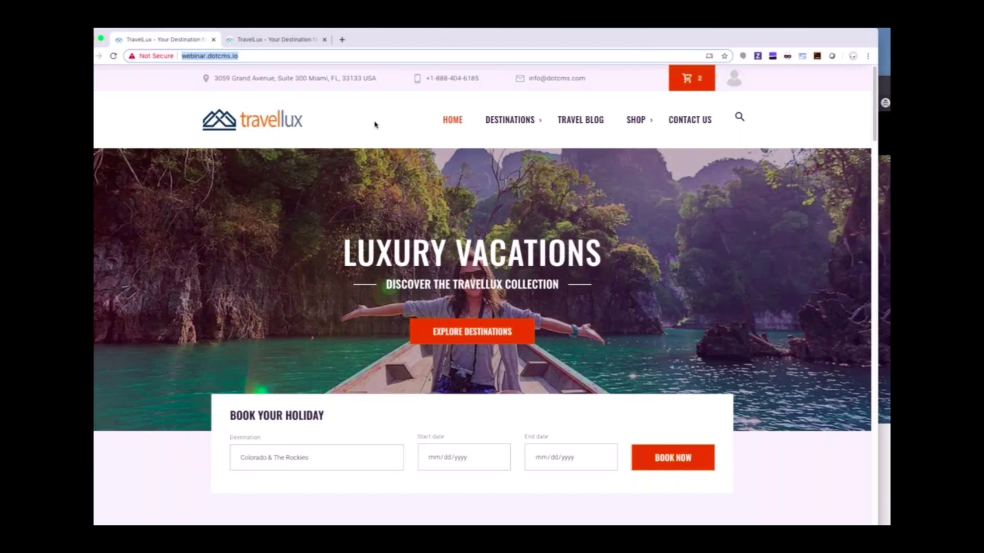
# Browse the TravelLux destinations, viewing the Costa Rica Rain Forest page and the Colorado & The Rockies page.
pyautogui.click(278, 127)
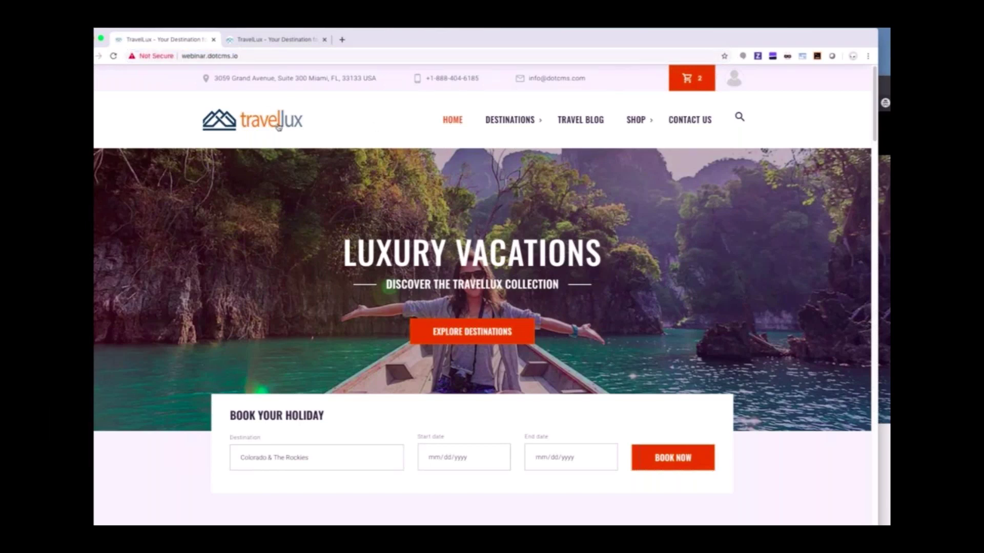
pyautogui.click(510, 119)
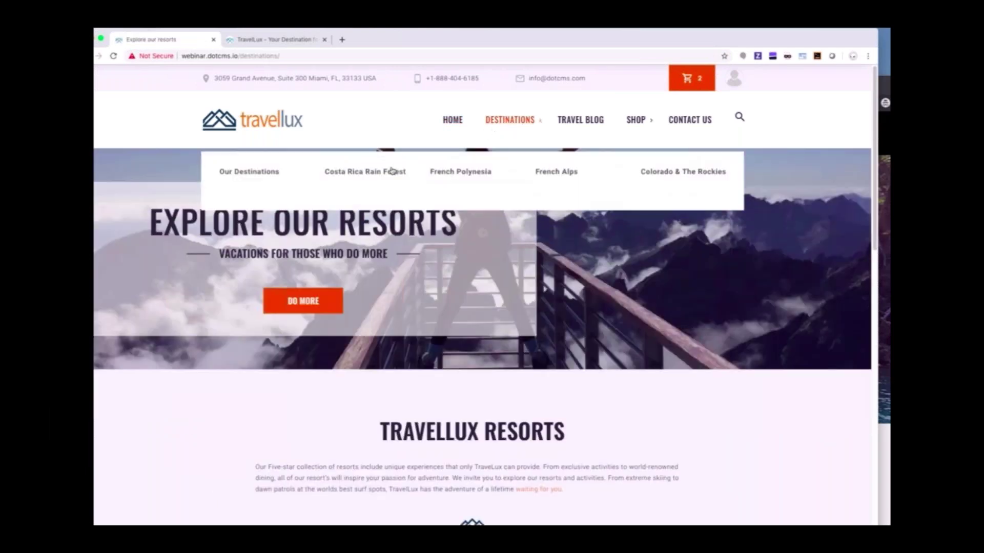
pyautogui.click(392, 173)
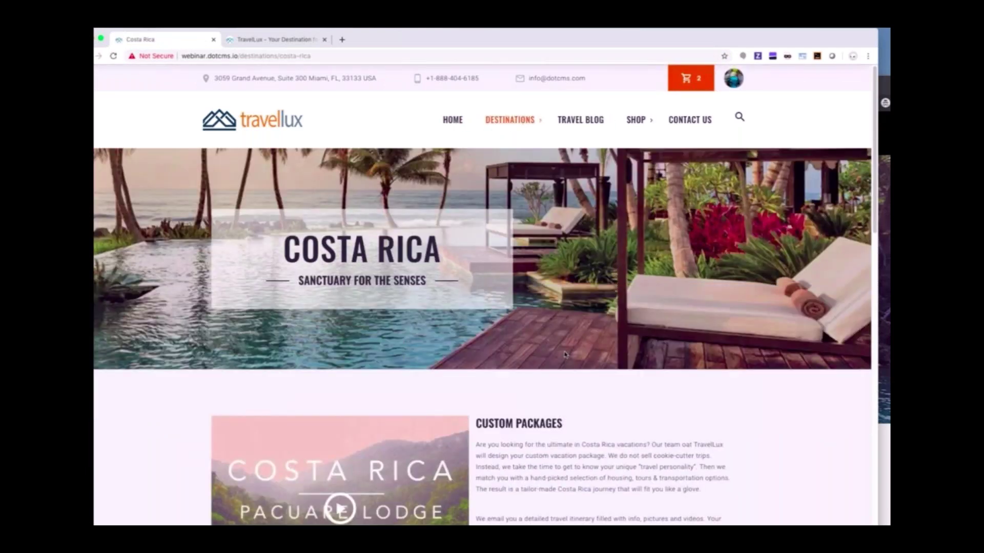
pyautogui.moveTo(515, 129)
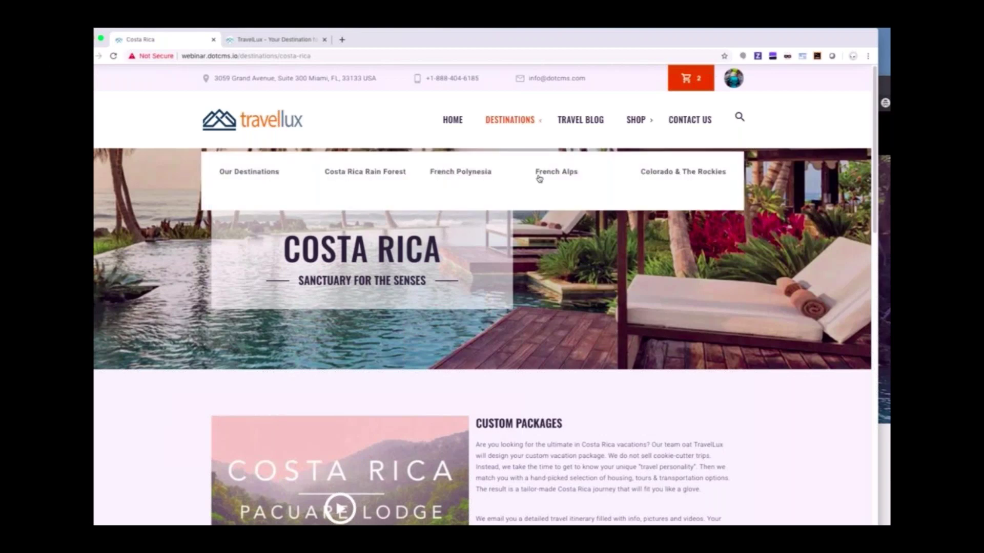
pyautogui.click(665, 178)
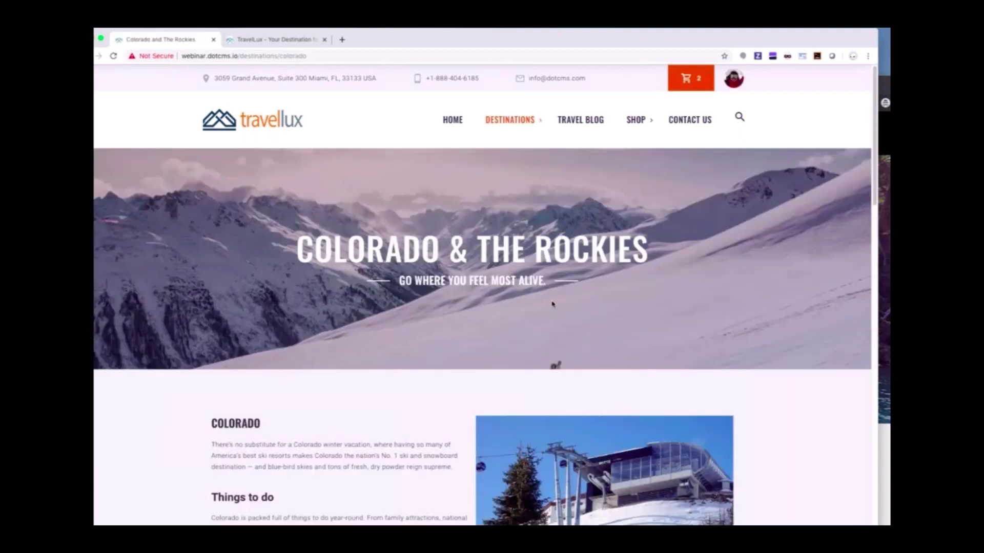
# View the Travel Blog's post "10 Surfing spots to checkout in Tahiti".
pyautogui.click(581, 122)
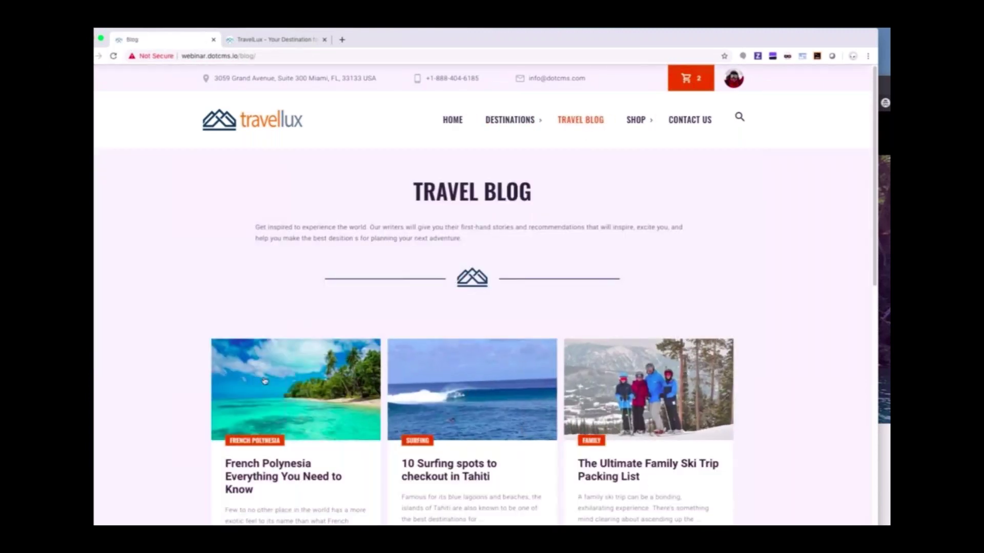
pyautogui.click(436, 392)
pyautogui.moveTo(643, 125)
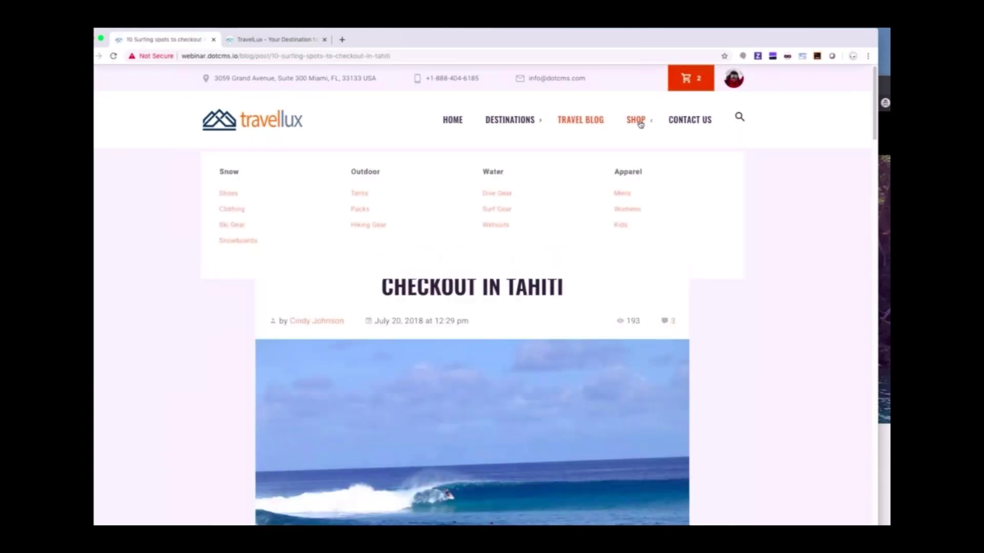
pyautogui.scroll(-6, 195, 386)
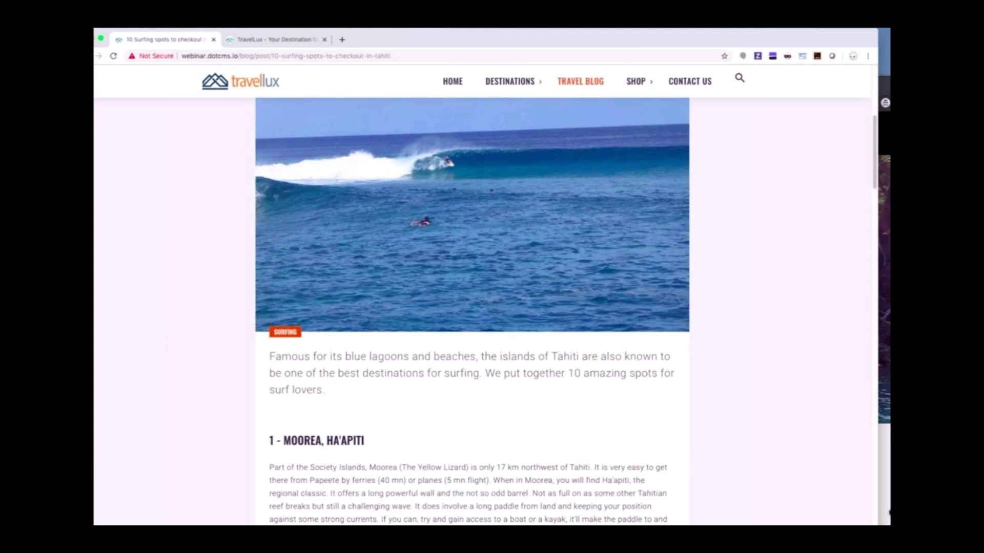
# Switch to the browser window with the React app, look at the dotcms/dotcms-spa repository on GitHub, and return to the React app.
pyautogui.press('super+grave')
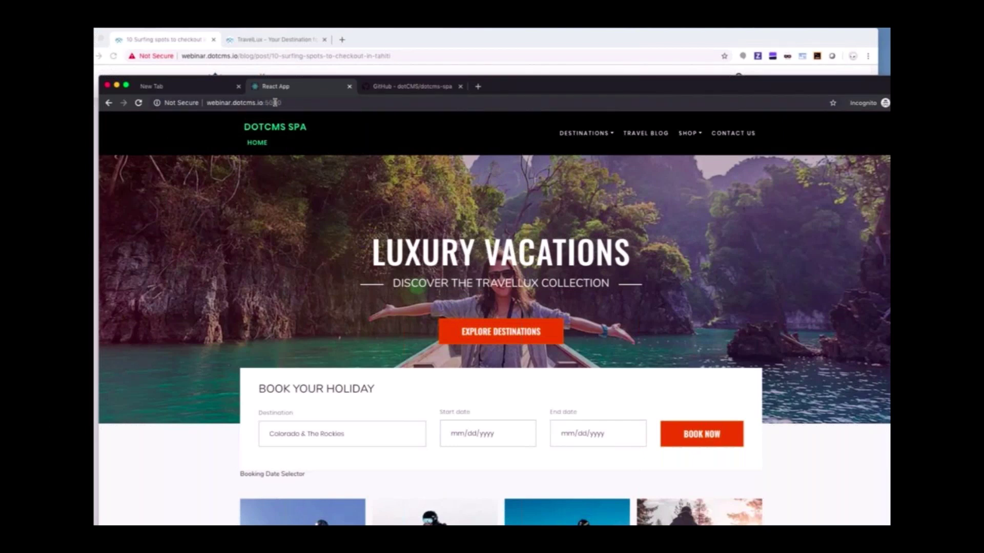
pyautogui.click(410, 86)
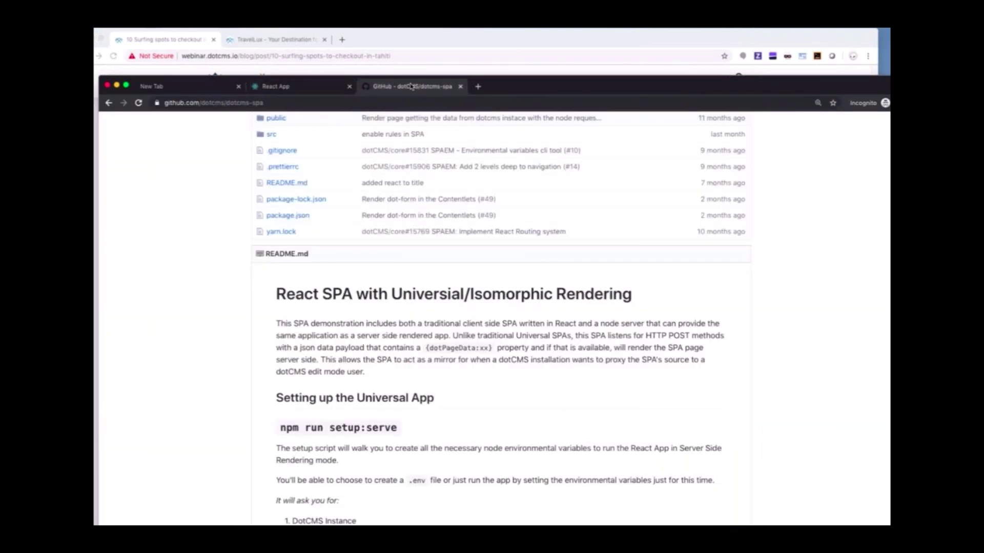
pyautogui.click(324, 107)
pyautogui.moveTo(222, 103); pyautogui.dragTo(286, 103)
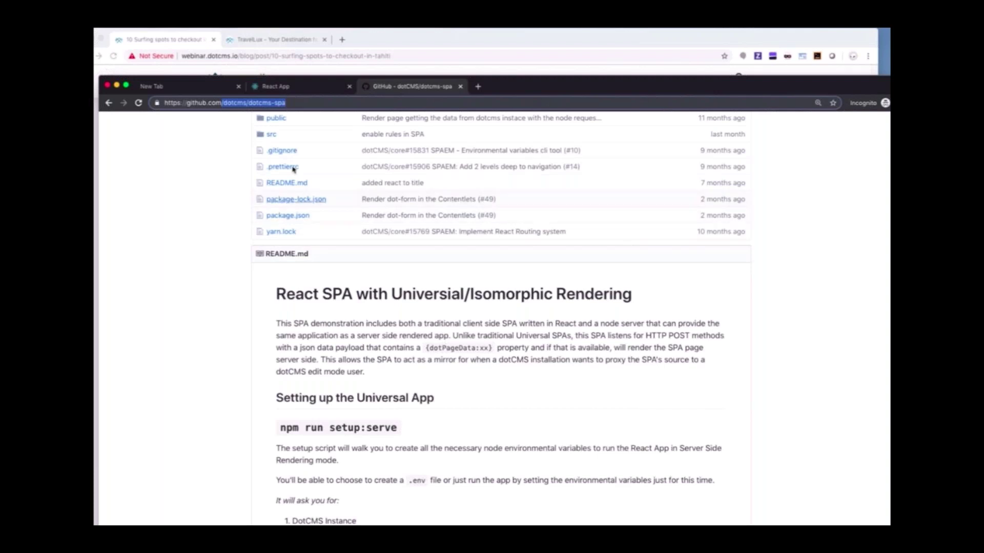
pyautogui.click(299, 87)
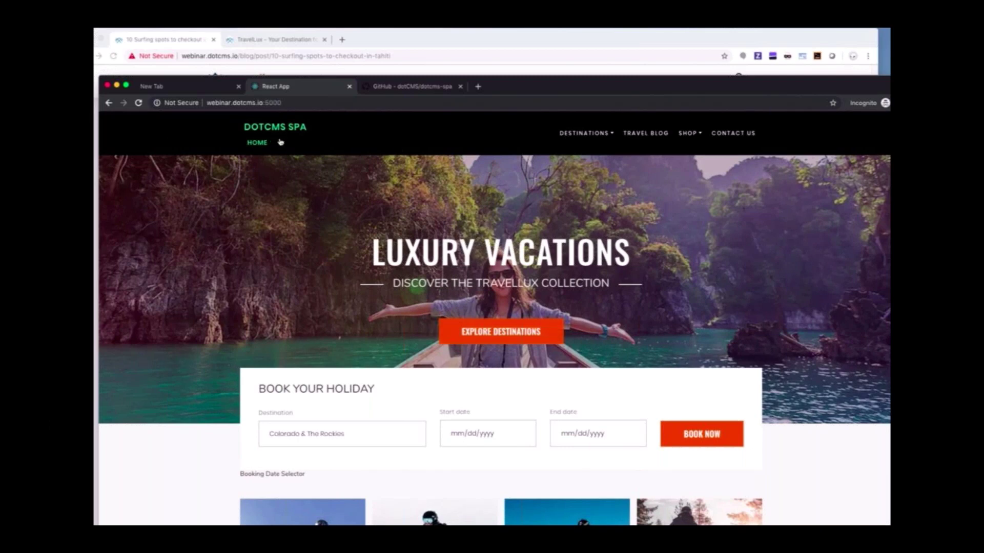
pyautogui.click(586, 135)
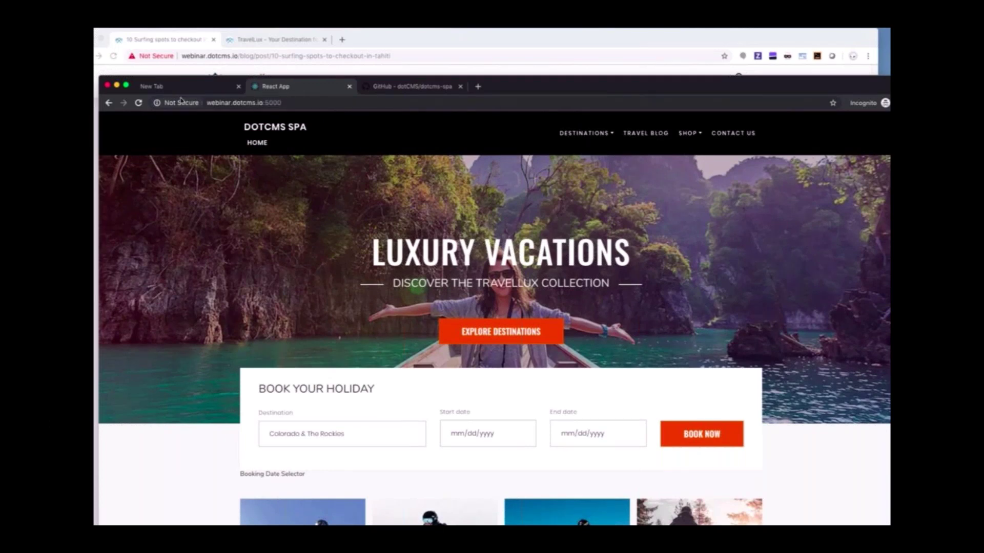
# Switch back to the traditional TravelLux site and open its home page.
pyautogui.click(202, 68)
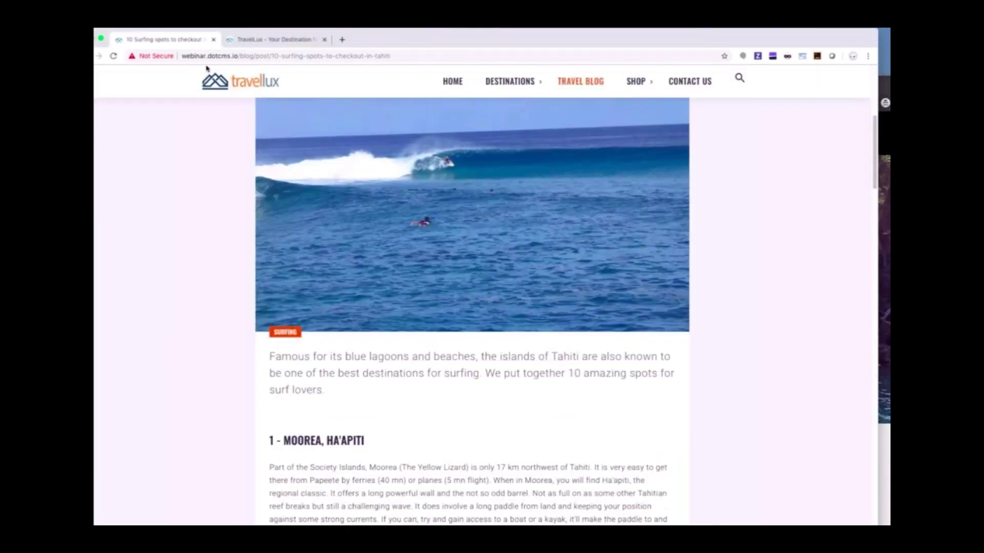
pyautogui.scroll(5, 277, 102)
pyautogui.click(262, 121)
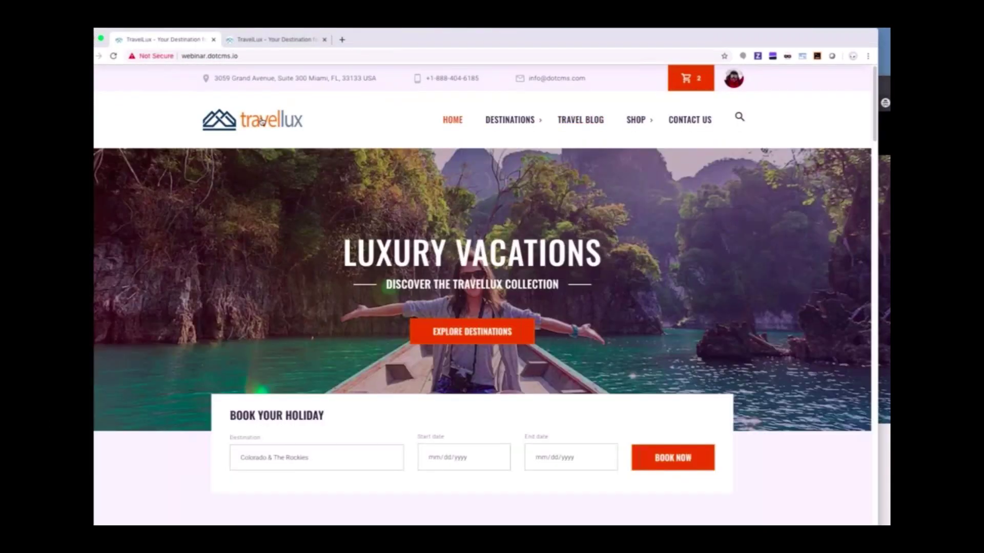
pyautogui.moveTo(509, 126)
# Switch to the React app version of the site and view its home page content and Travel Blog page.
pyautogui.click(885, 262)
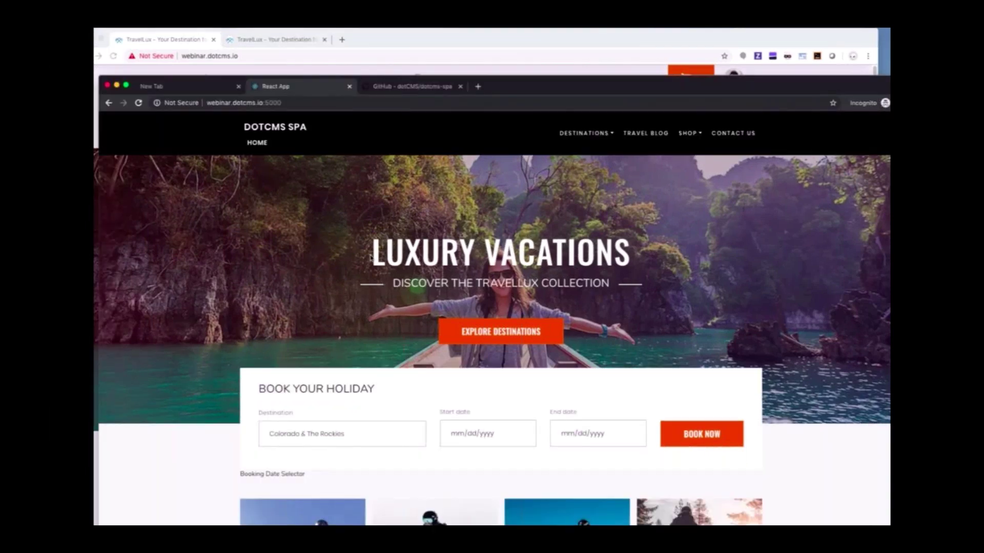
pyautogui.scroll(-5, 371, 258)
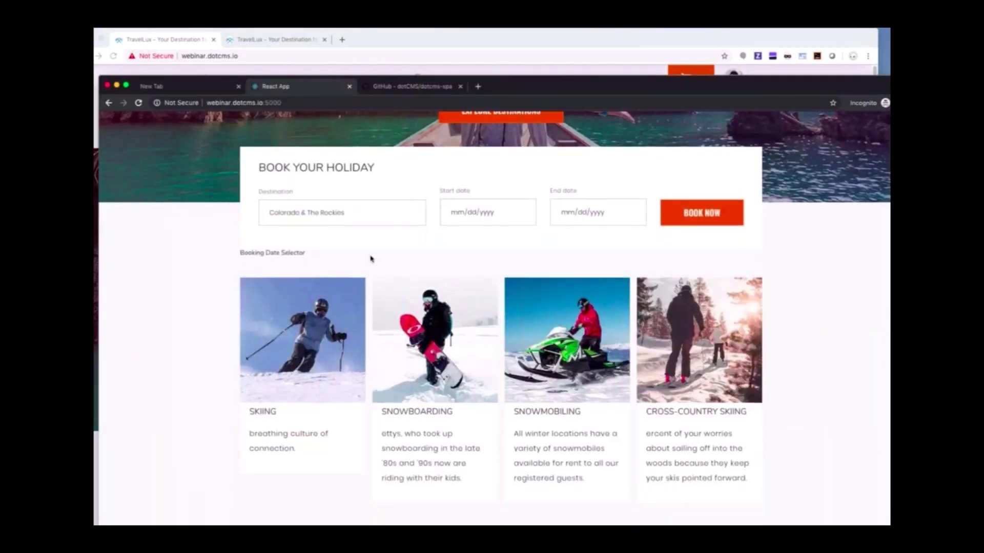
pyautogui.click(647, 134)
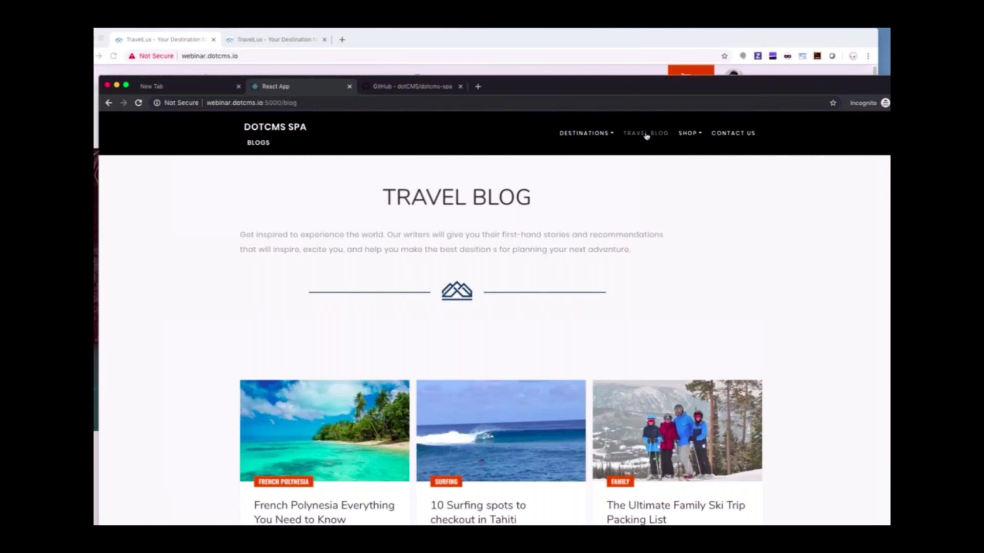
pyautogui.scroll(-3, 373, 439)
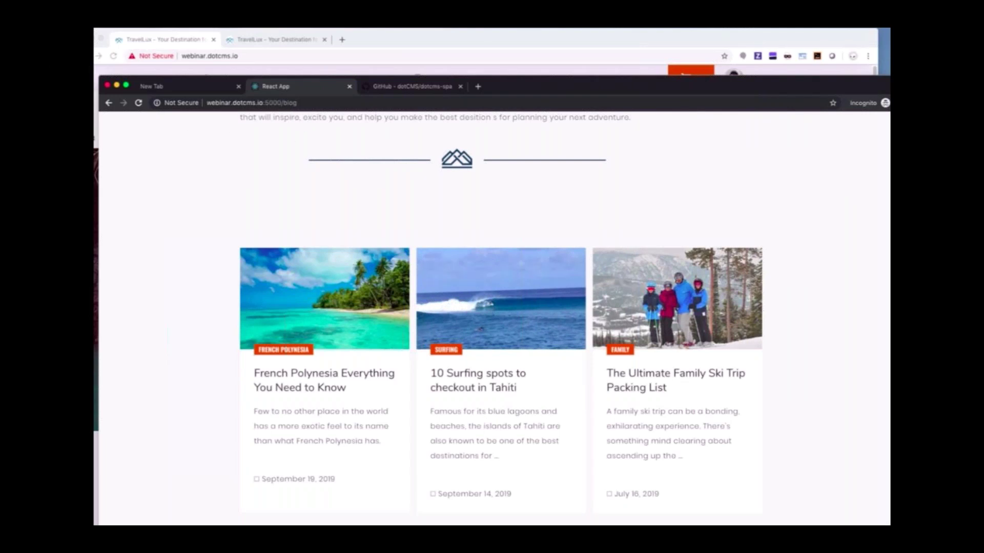
# Return to the TravelLux site, open its dotCMS backend at webinar.dotcms.io/admin, and dismiss the offer to save the login.
pyautogui.click(94, 137)
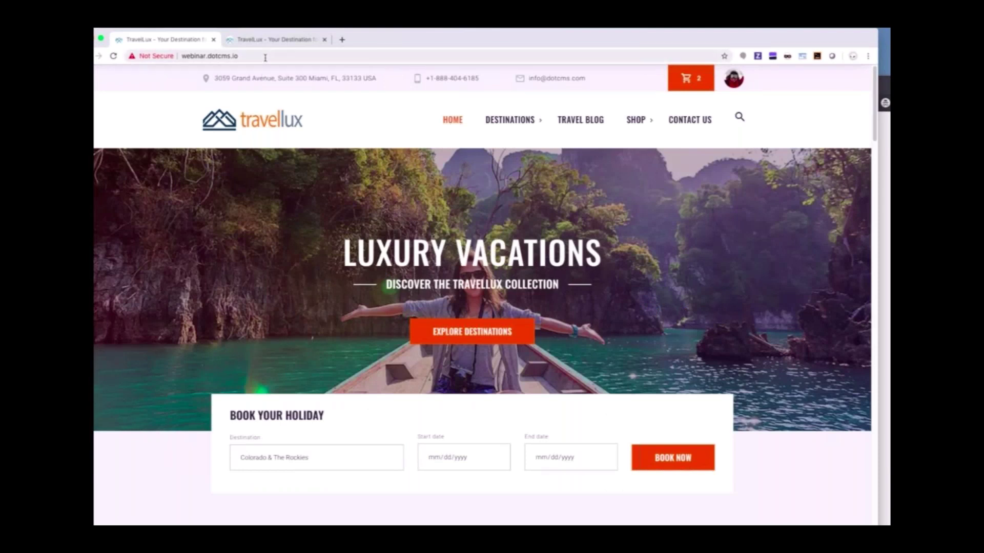
pyautogui.click(286, 55)
pyautogui.click(296, 55)
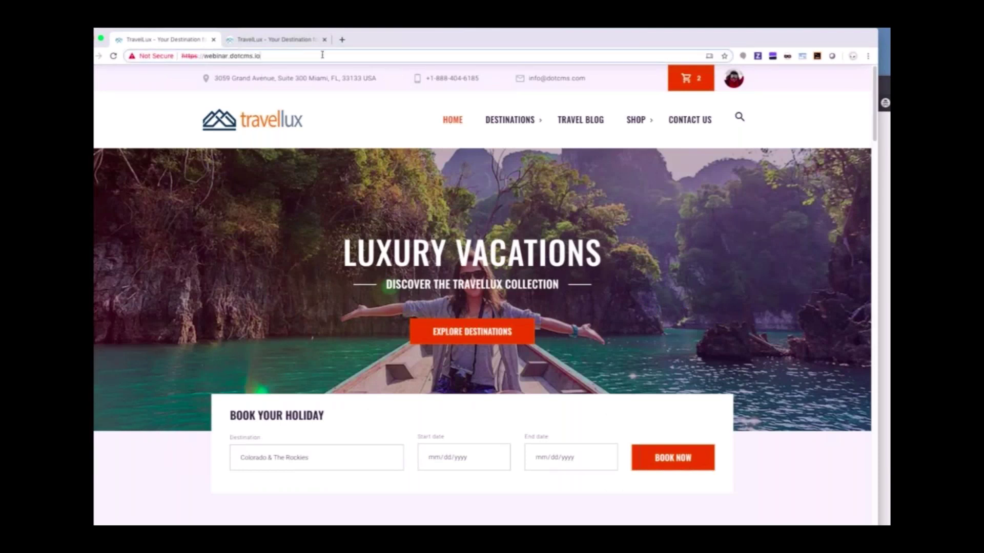
pyautogui.write('/admin')
pyautogui.press('Return')
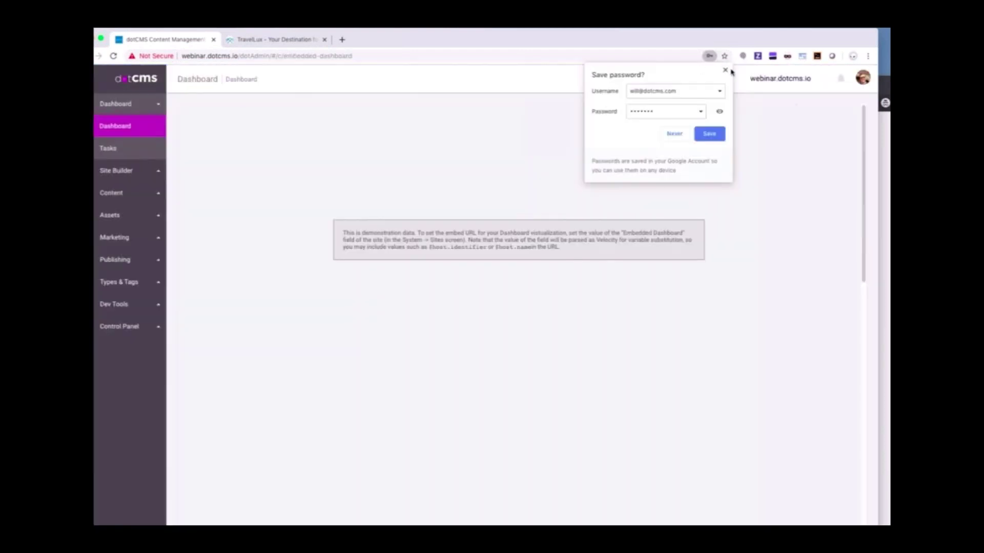
pyautogui.click(725, 70)
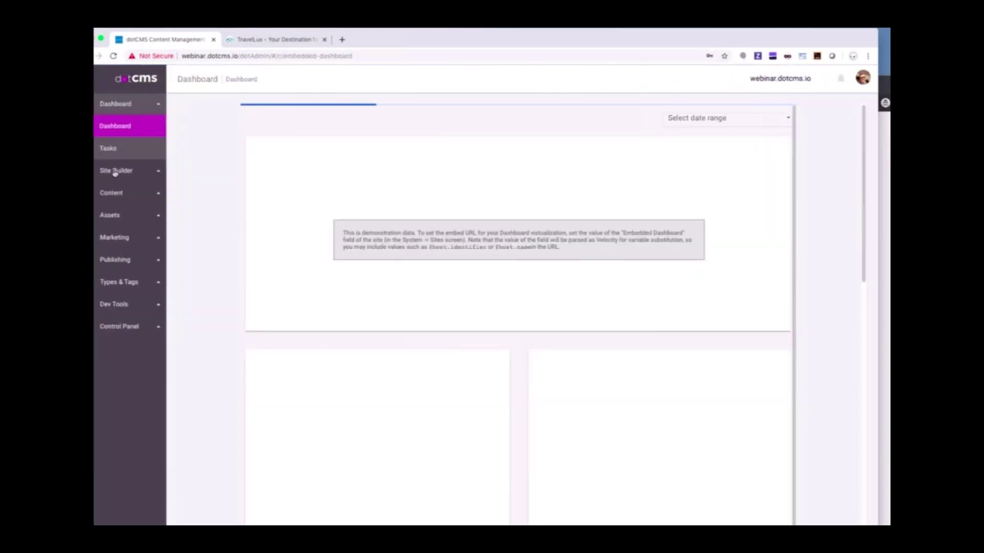
# Open the site's index page from the site browser and take over its lock for editing.
pyautogui.click(121, 170)
pyautogui.click(123, 150)
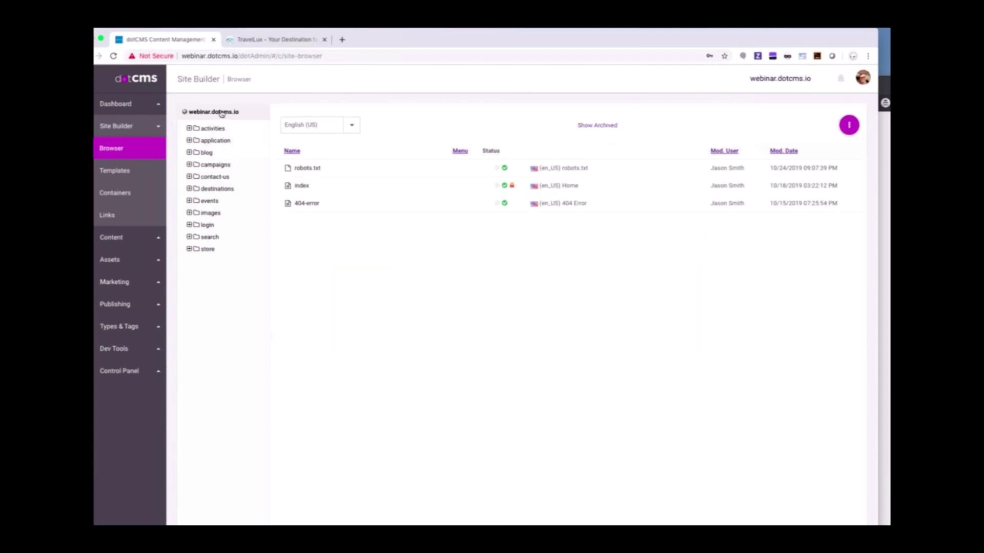
pyautogui.click(298, 189)
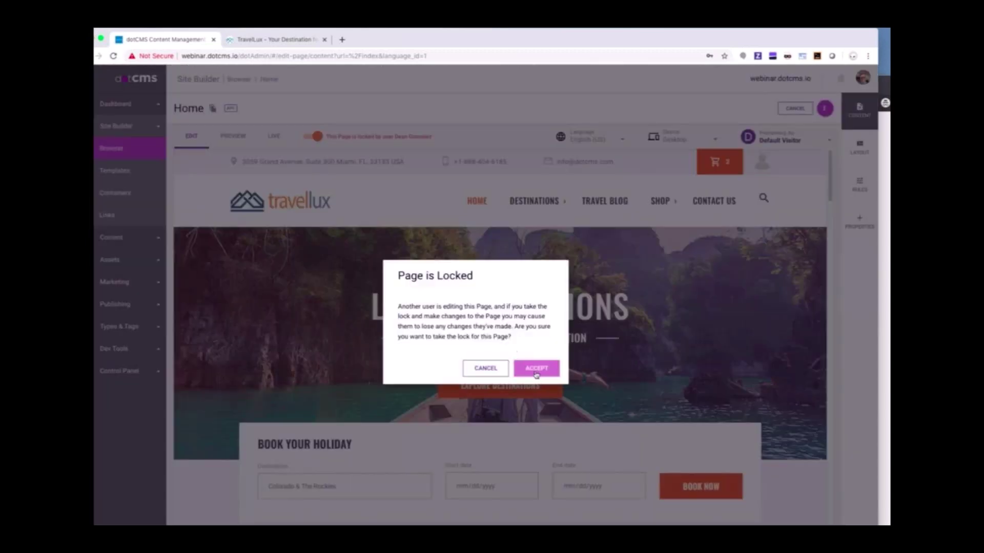
pyautogui.click(536, 374)
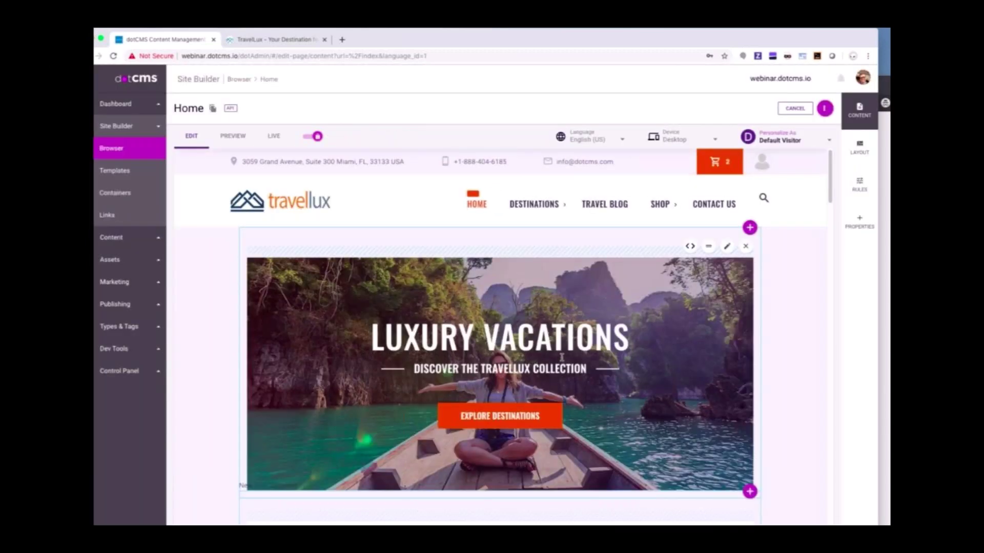
# Rearrange product cards between the ski boots container and the container beside it on the Home page.
pyautogui.scroll(-10, 590, 386)
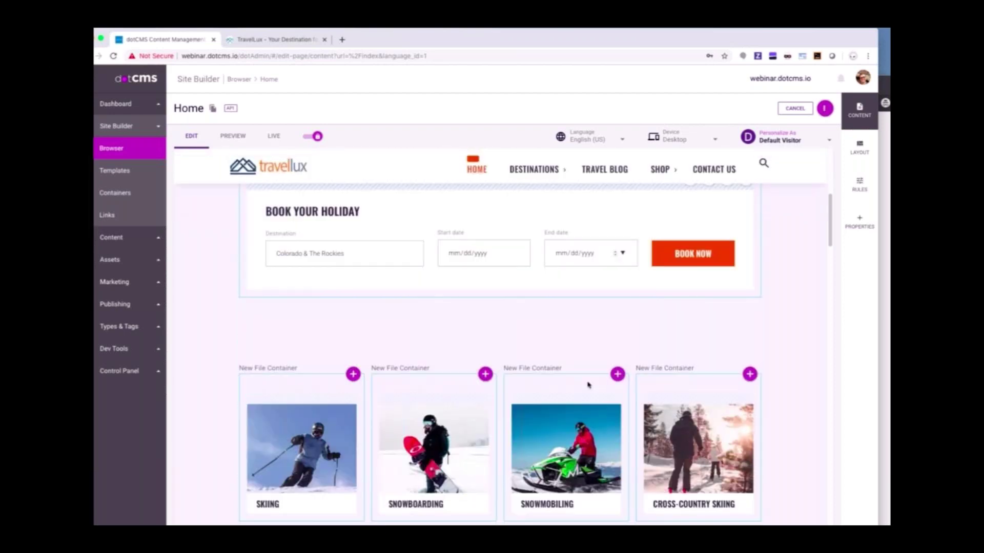
pyautogui.scroll(-3, 451, 325)
pyautogui.moveTo(441, 336); pyautogui.dragTo(410, 336)
pyautogui.moveTo(569, 338); pyautogui.dragTo(410, 333)
pyautogui.scroll(-3, 410, 333)
pyautogui.moveTo(446, 425); pyautogui.dragTo(575, 330)
pyautogui.scroll(3, 576, 330)
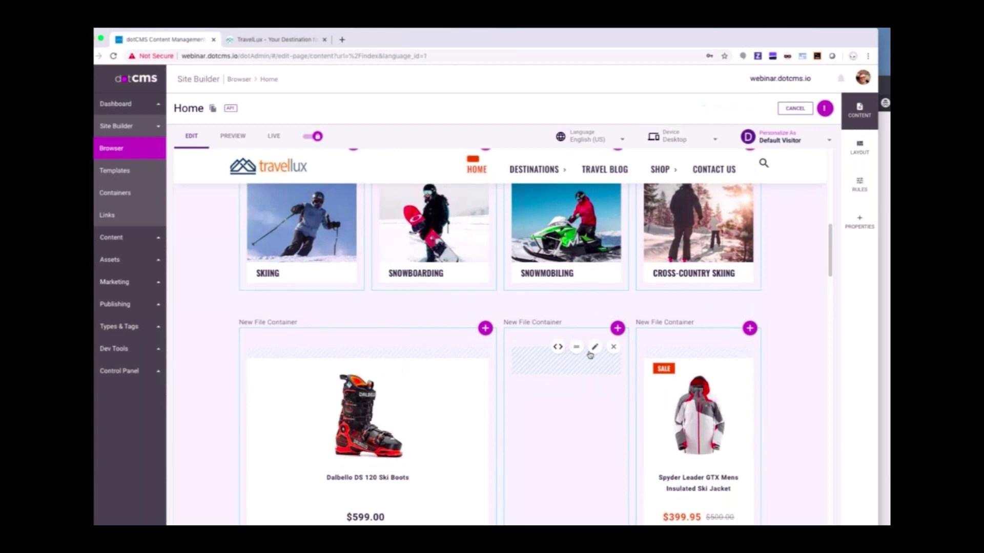
pyautogui.moveTo(441, 396); pyautogui.dragTo(583, 356)
pyautogui.scroll(10, 583, 357)
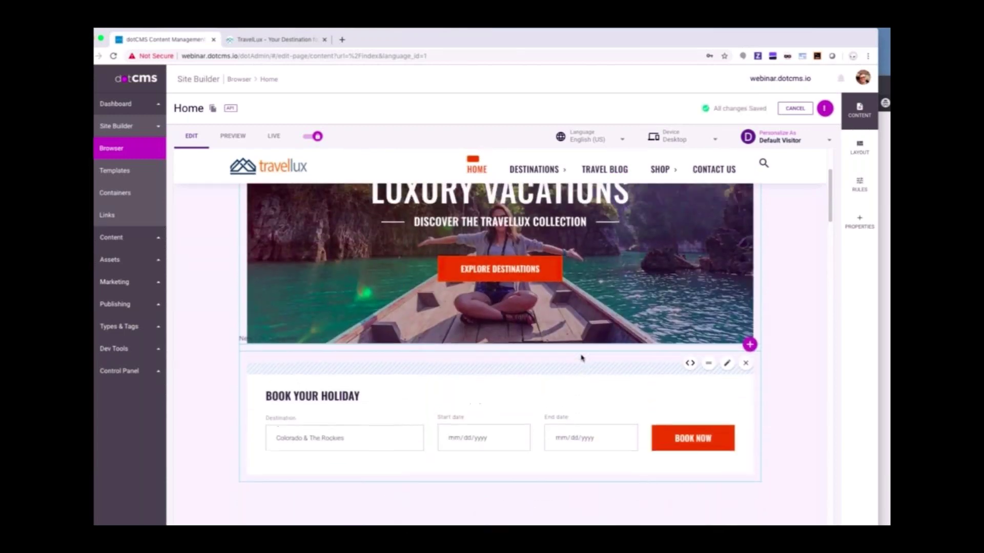
# Go to the Costa Rica Rain Forest page through the site's own navigation and put it in edit mode.
pyautogui.moveTo(543, 205)
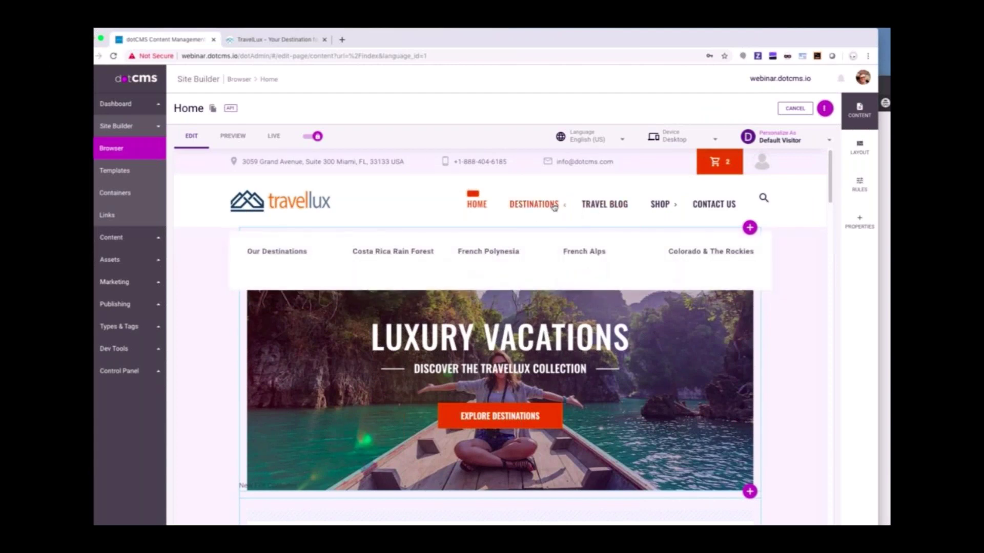
pyautogui.click(380, 250)
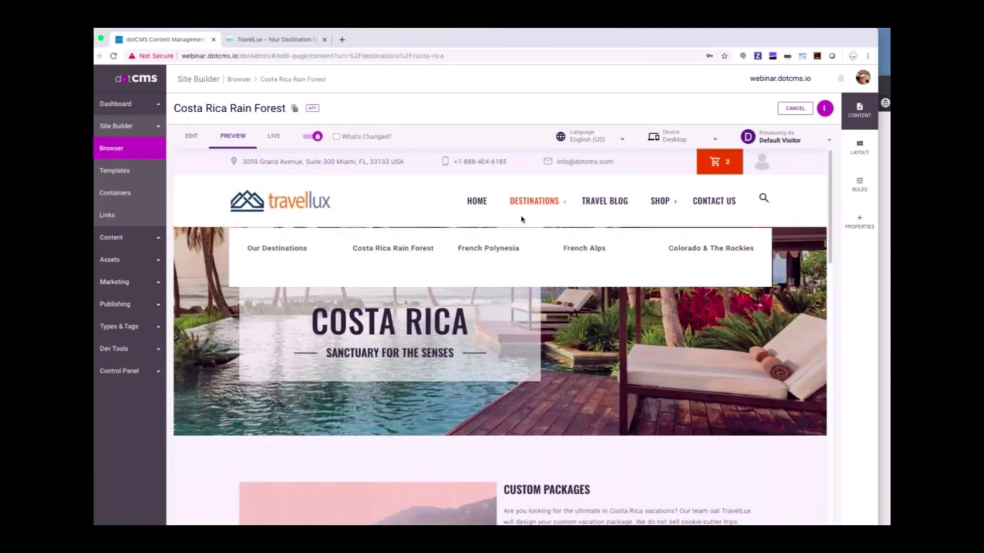
pyautogui.click(192, 137)
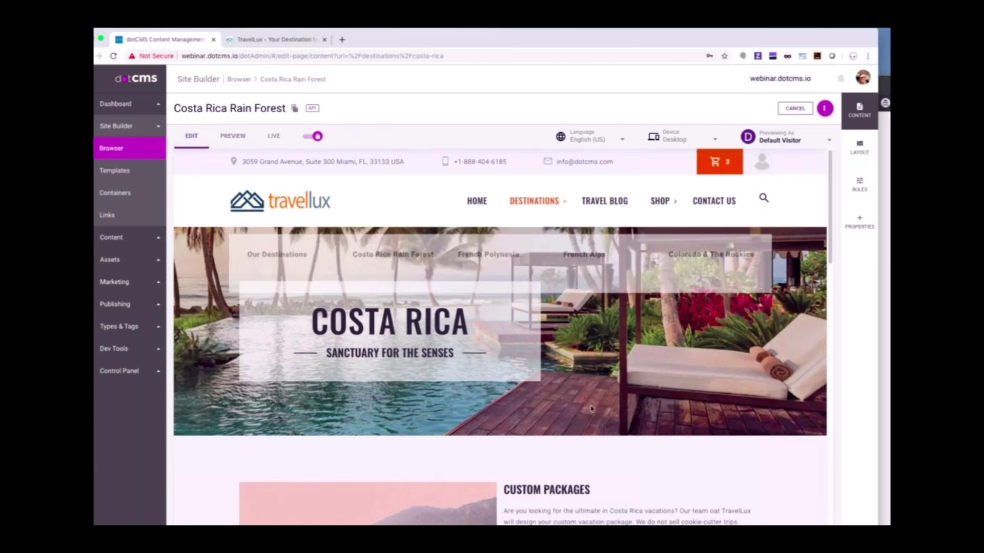
# Change the heading of the Costa Rica Intro rich text to "CUSTOM PACKAGES!!", publish it and close the editor.
pyautogui.scroll(-4, 629, 425)
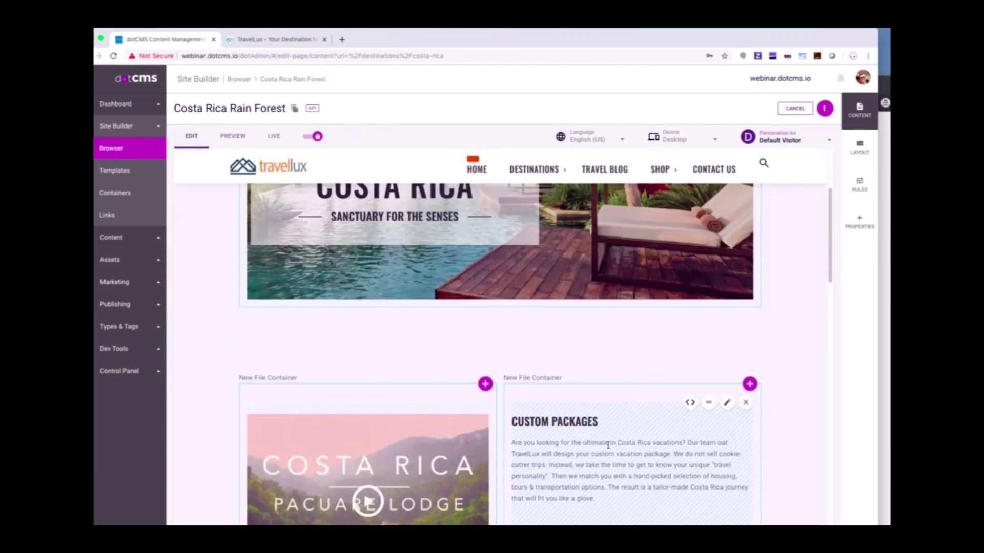
pyautogui.click(727, 405)
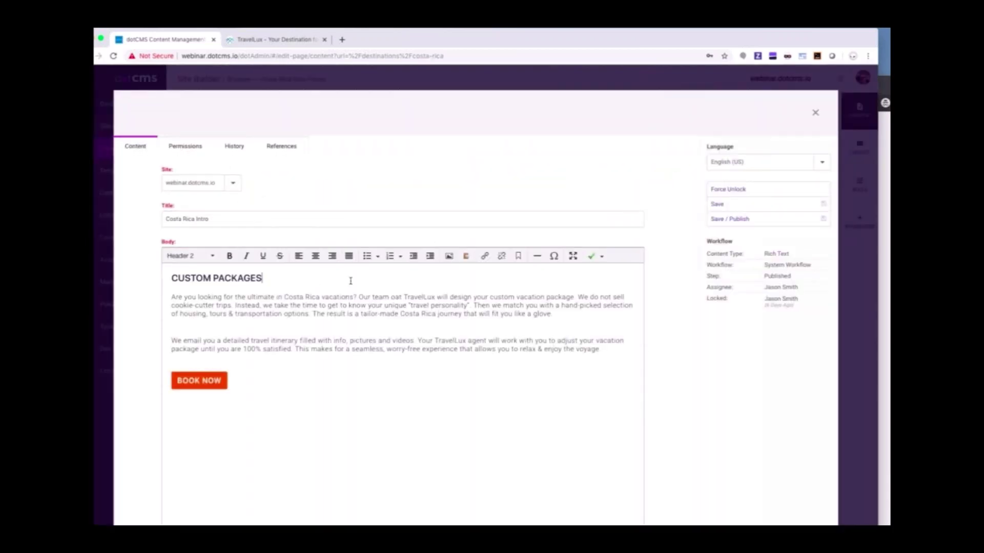
pyautogui.write('!!')
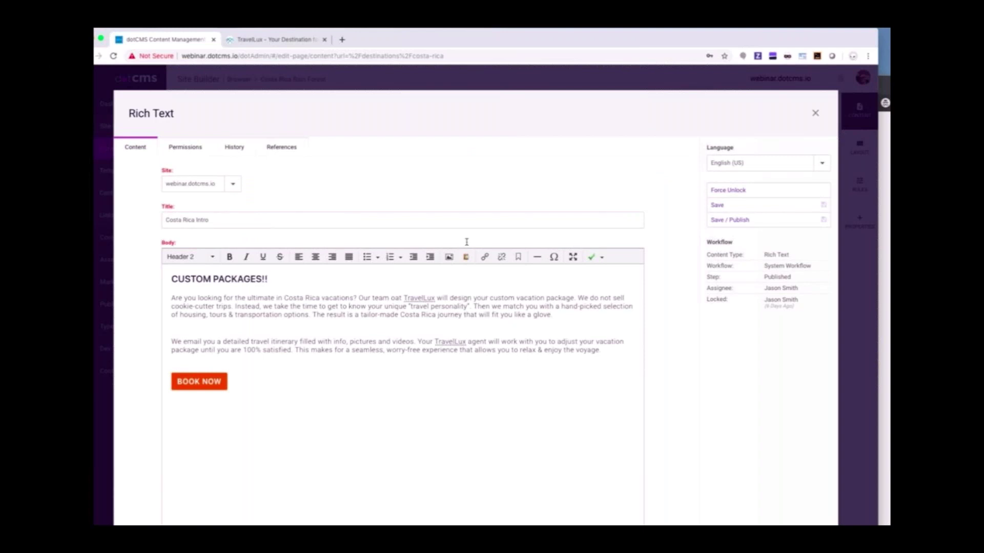
pyautogui.click(770, 219)
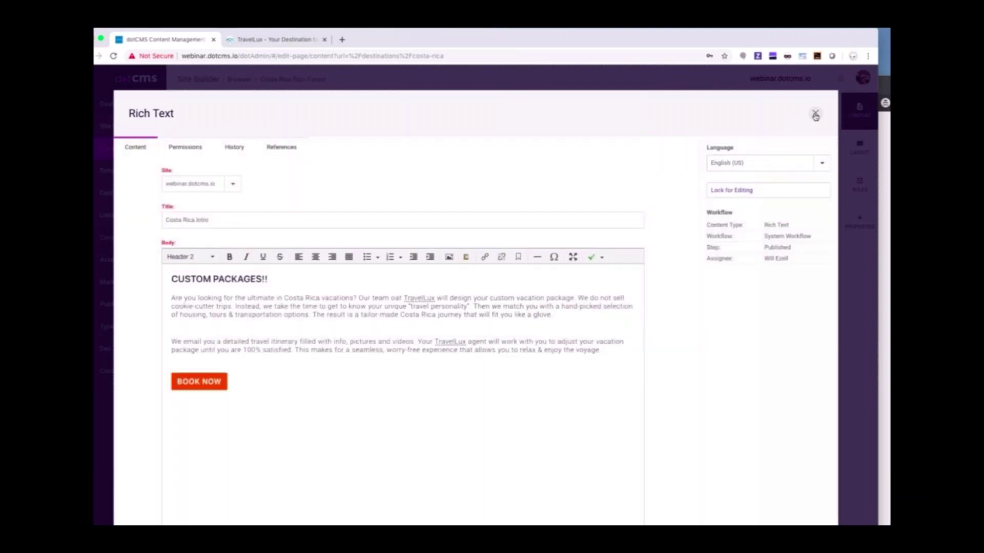
pyautogui.click(815, 114)
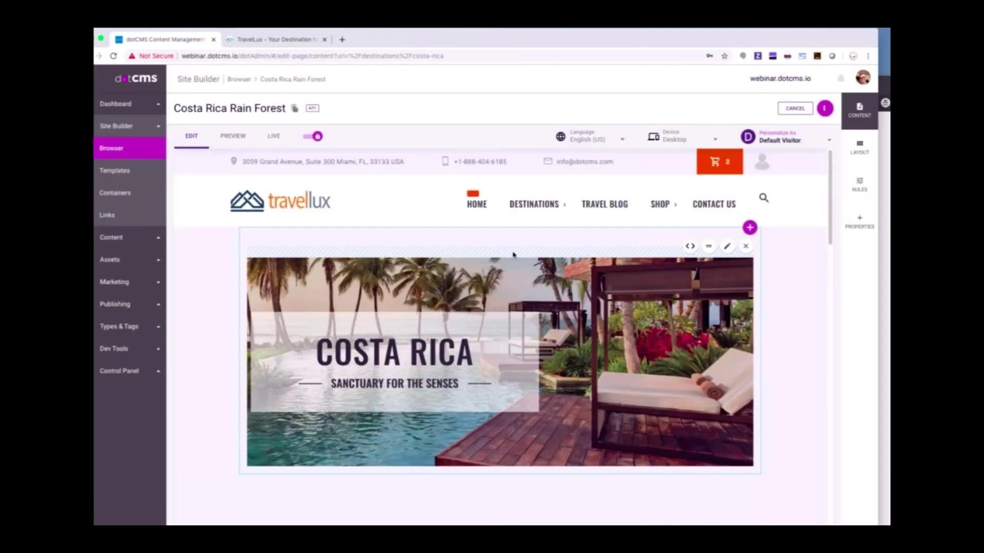
# Check the Costa Rica Rain Forest page's destinations navigation and layout, and return to its content view.
pyautogui.click(534, 204)
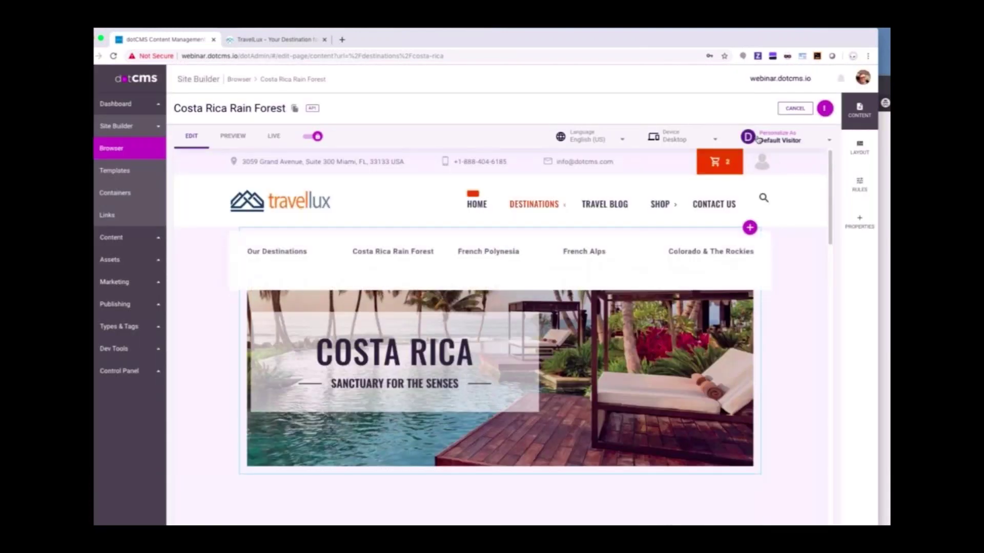
pyautogui.click(207, 299)
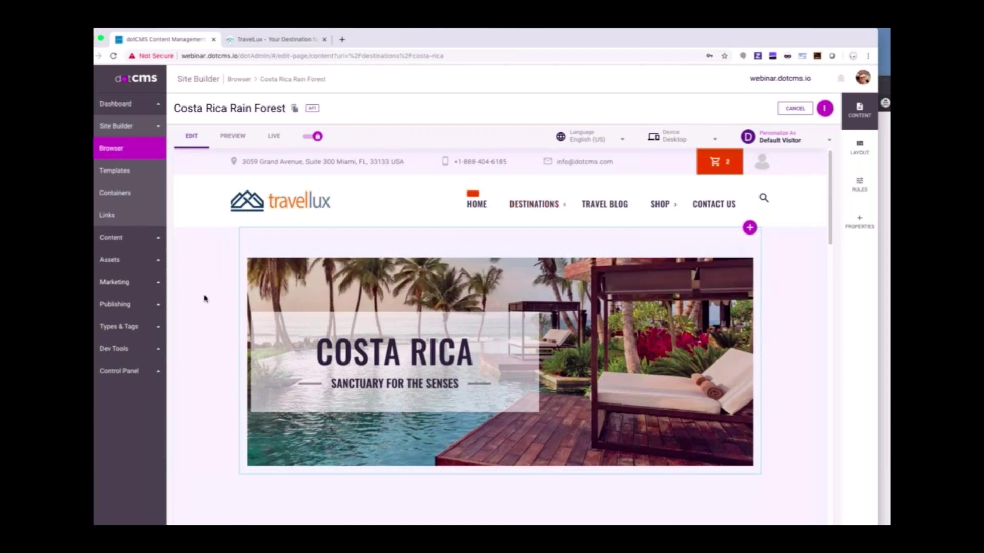
pyautogui.click(860, 148)
pyautogui.click(859, 110)
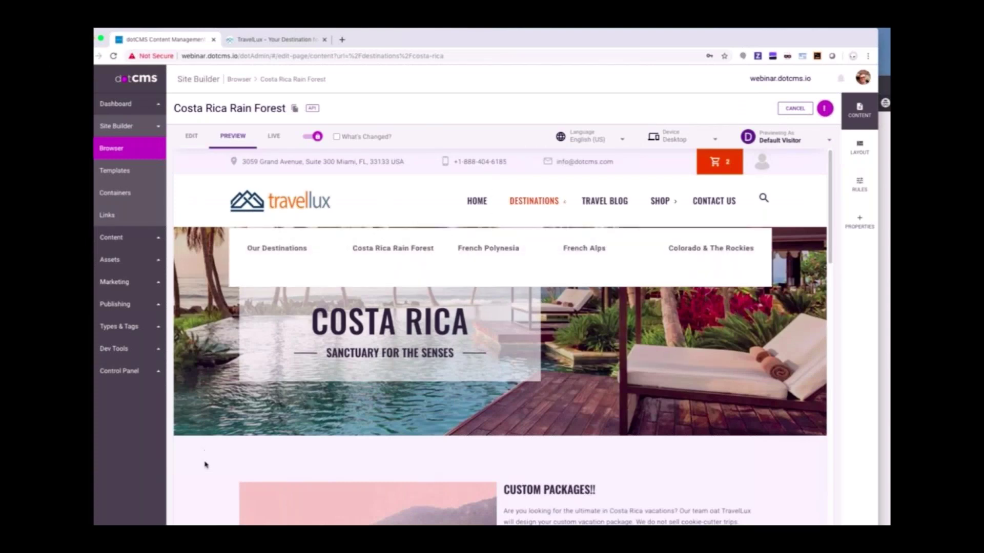
# Open the host record of the default site webinar.dotcms.io for editing and go to its description and site tags.
pyautogui.click(128, 371)
pyautogui.click(111, 329)
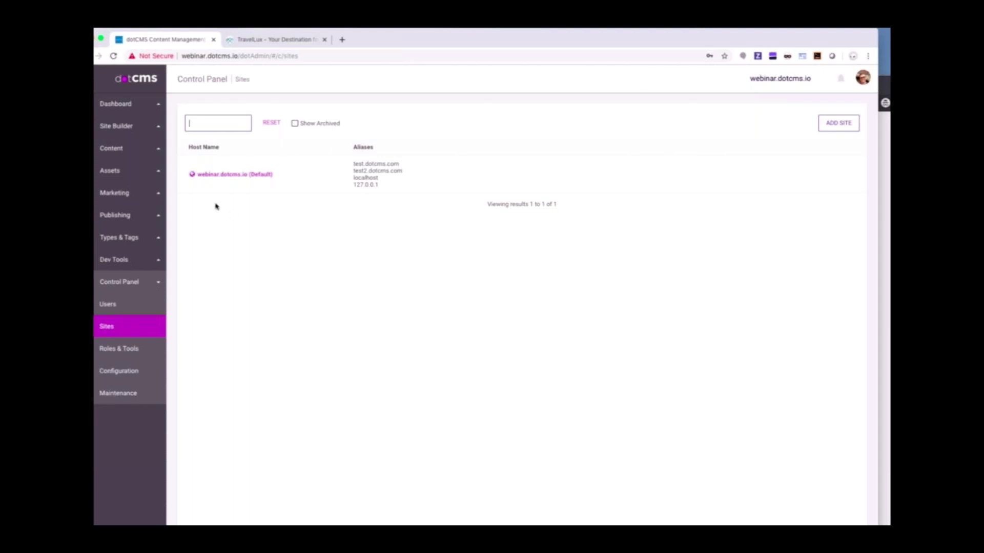
pyautogui.rightClick(228, 175)
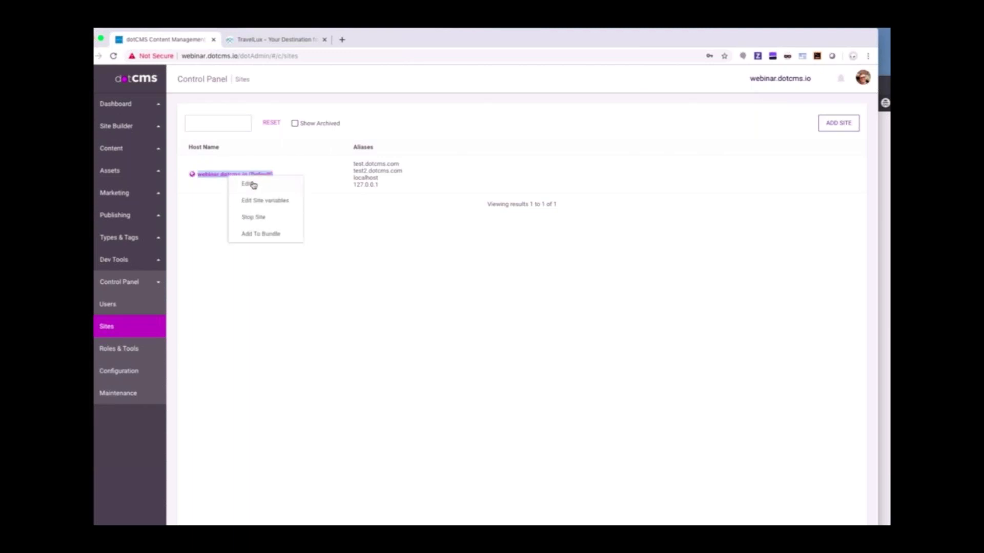
pyautogui.click(253, 185)
pyautogui.scroll(-6, 403, 236)
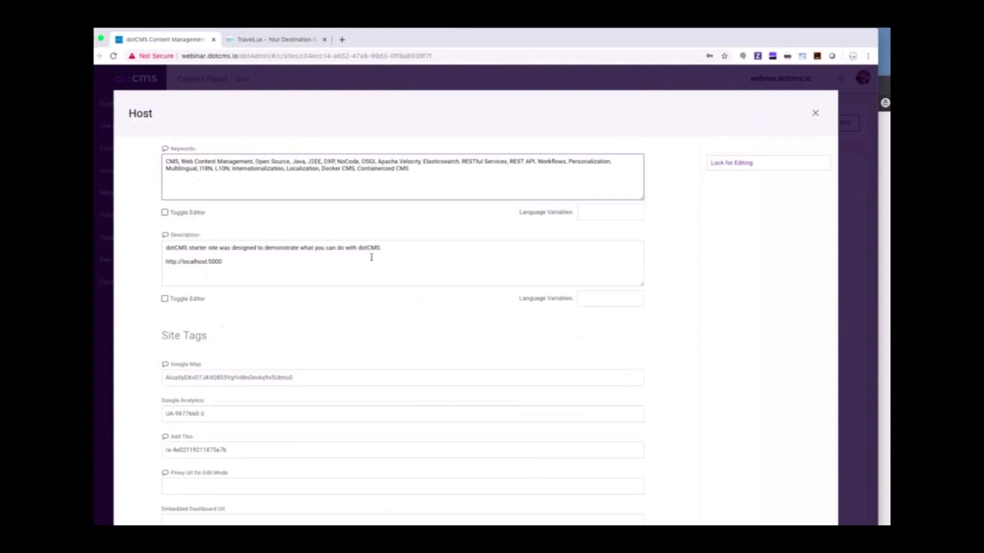
pyautogui.tripleClick(193, 263)
pyautogui.hotkey('ctrl', 'c')
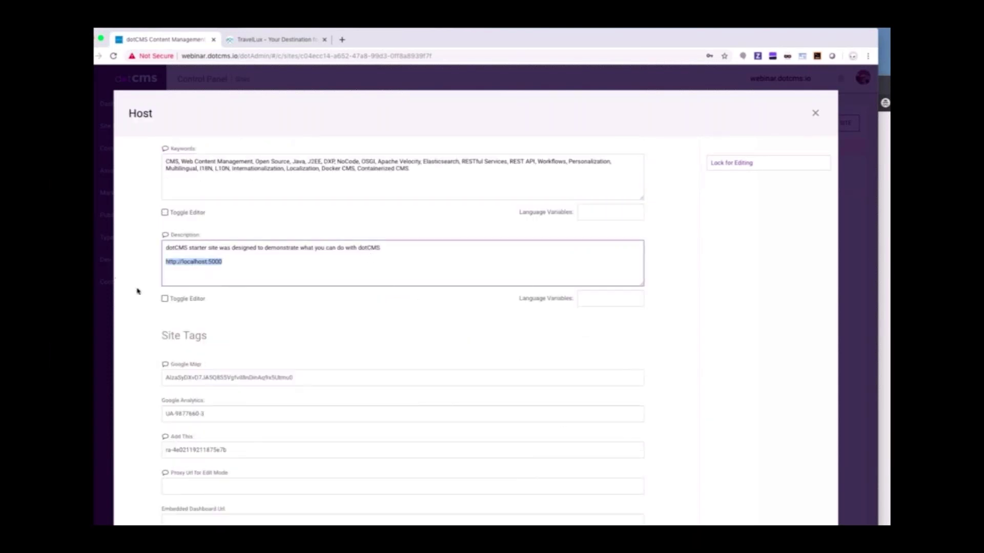
pyautogui.press('BackSpace')
pyautogui.moveTo(249, 473); pyautogui.dragTo(170, 475)
pyautogui.click(260, 485)
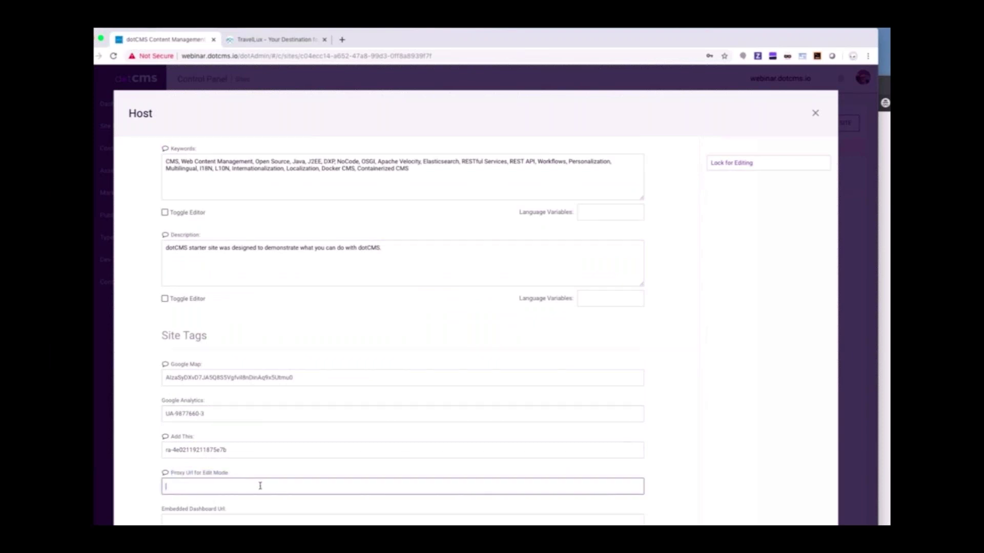
pyautogui.hotkey('ctrl', 'v')
pyautogui.moveTo(295, 481); pyautogui.dragTo(159, 485)
pyautogui.click(749, 169)
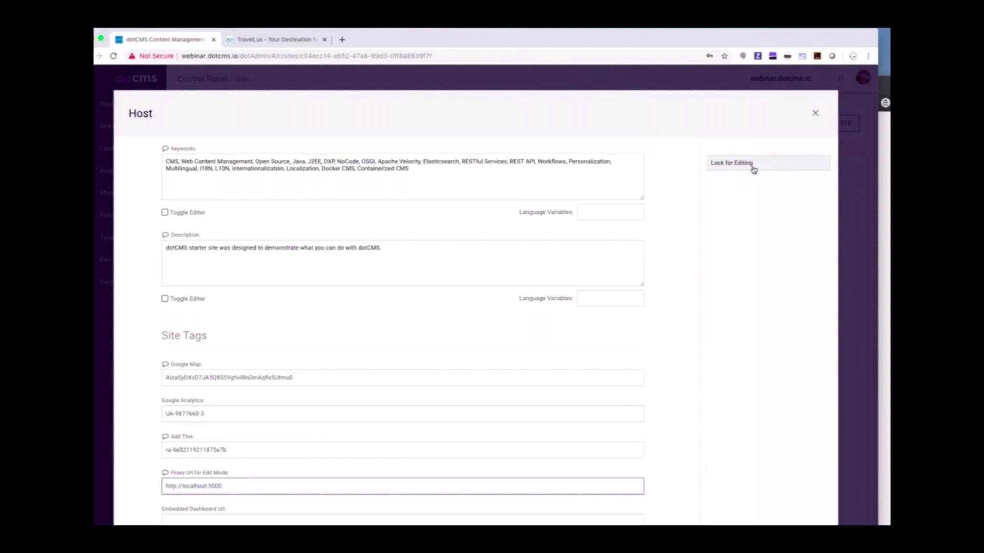
pyautogui.click(755, 197)
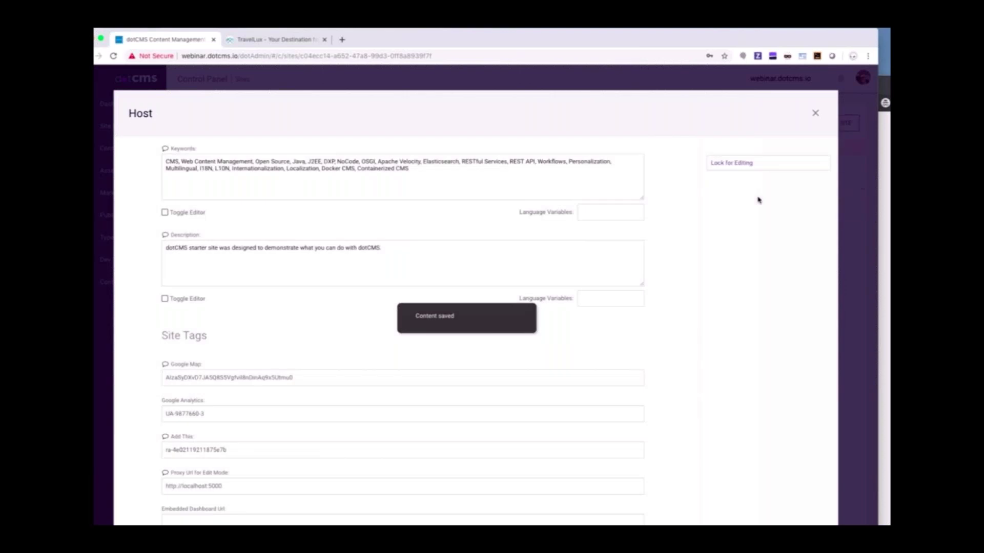
pyautogui.click(815, 113)
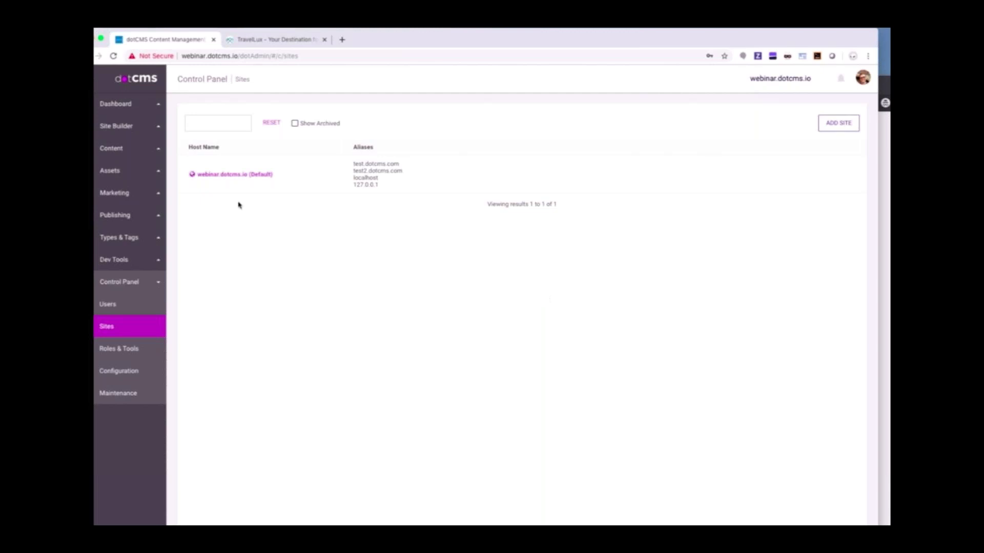
# Open the colorado page from the destinations folder in the site browser.
pyautogui.click(119, 134)
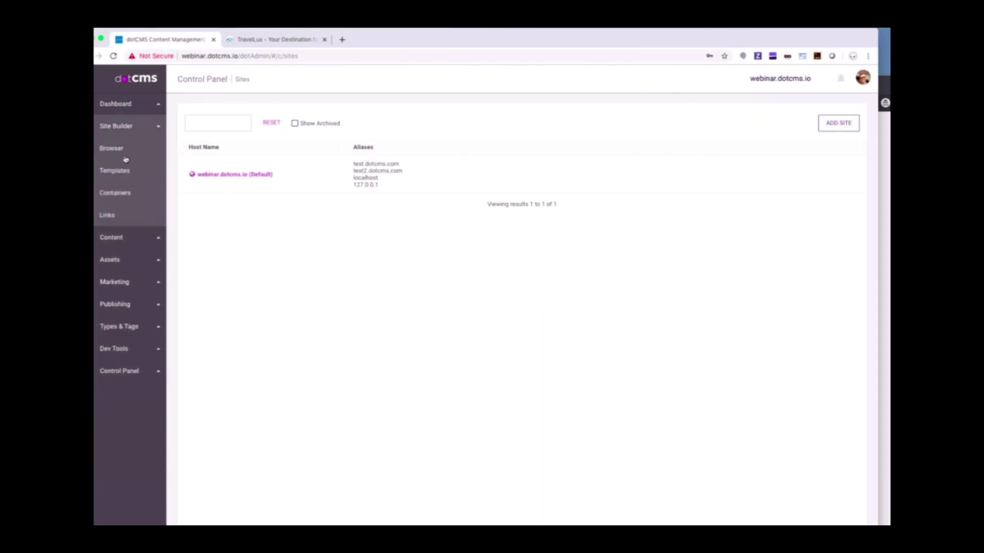
pyautogui.click(120, 149)
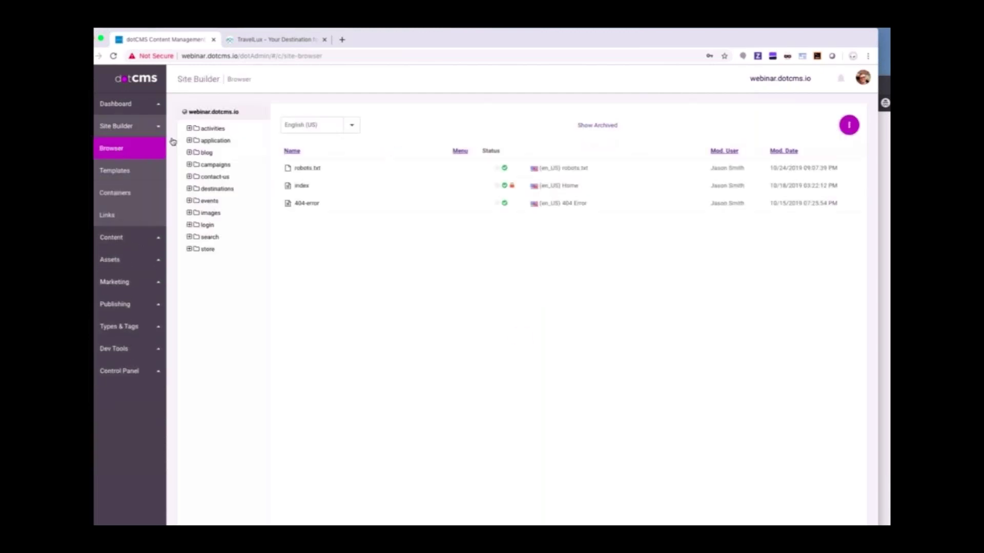
pyautogui.click(216, 189)
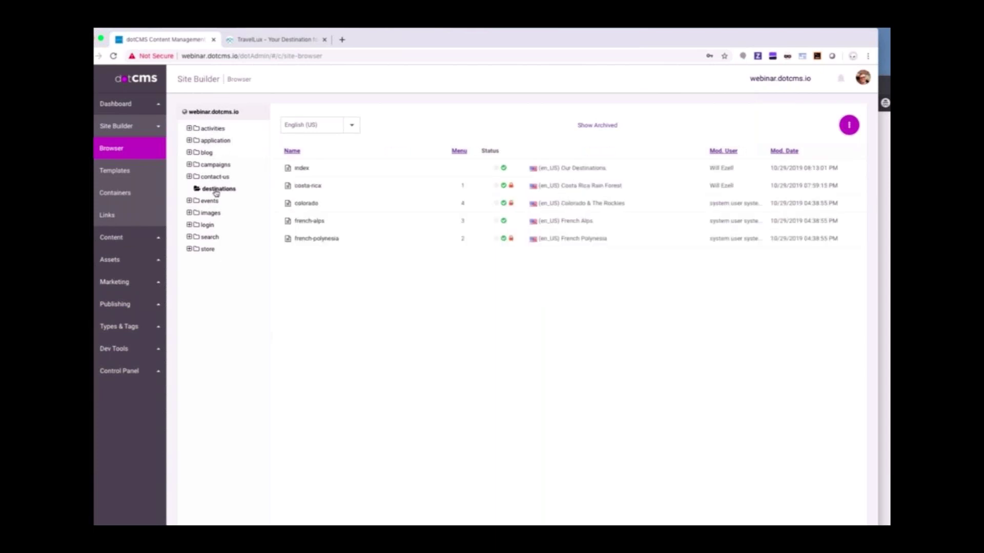
pyautogui.click(306, 205)
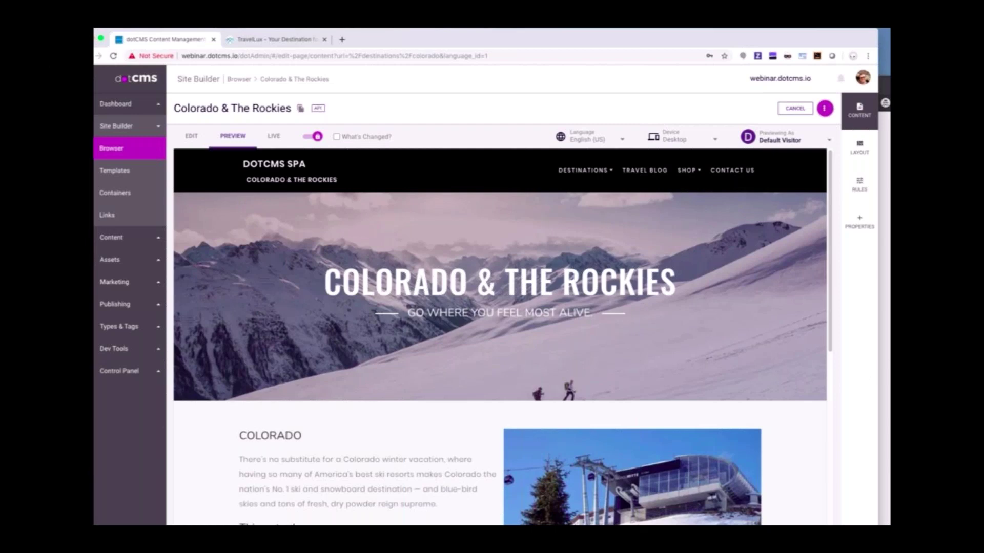
# Compare with the Travel Blog page in the separate React App browser window and return to the dotCMS backend.
pyautogui.press('super+Tab')
pyautogui.scroll(3, 319, 238)
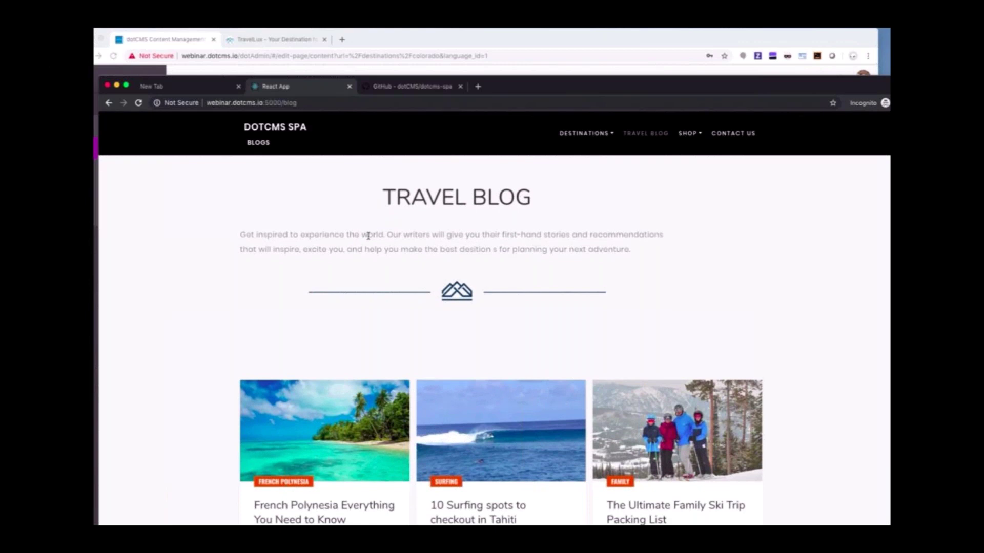
pyautogui.press('super+Tab')
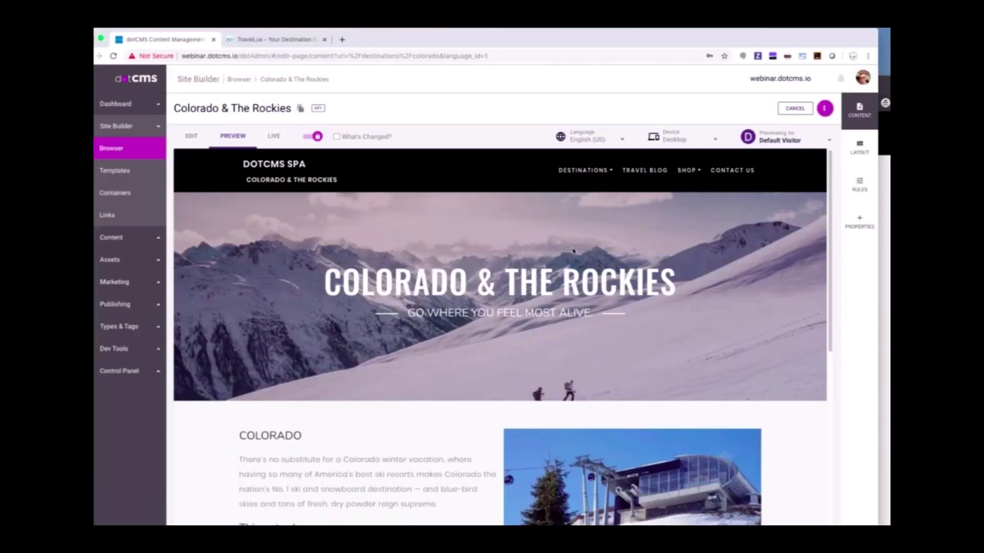
# Go to the Costa Rica Rain Forest page through the embedded SPA's navigation and put it in edit mode.
pyautogui.click(589, 171)
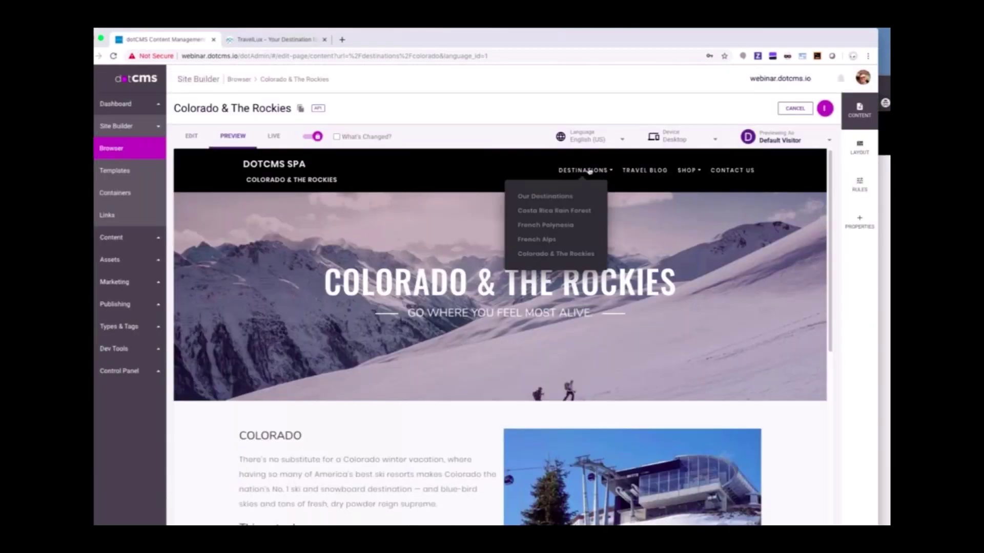
pyautogui.click(560, 210)
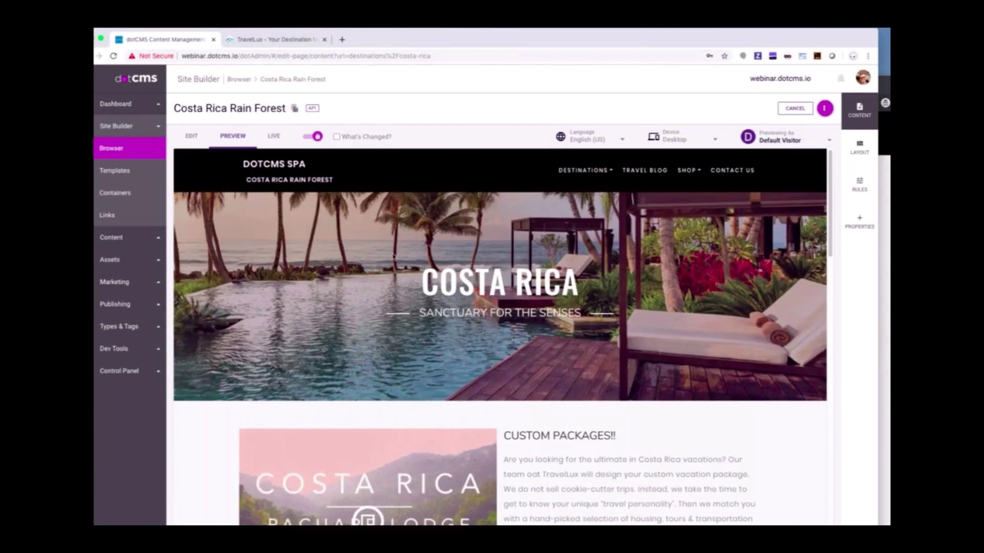
pyautogui.click(192, 138)
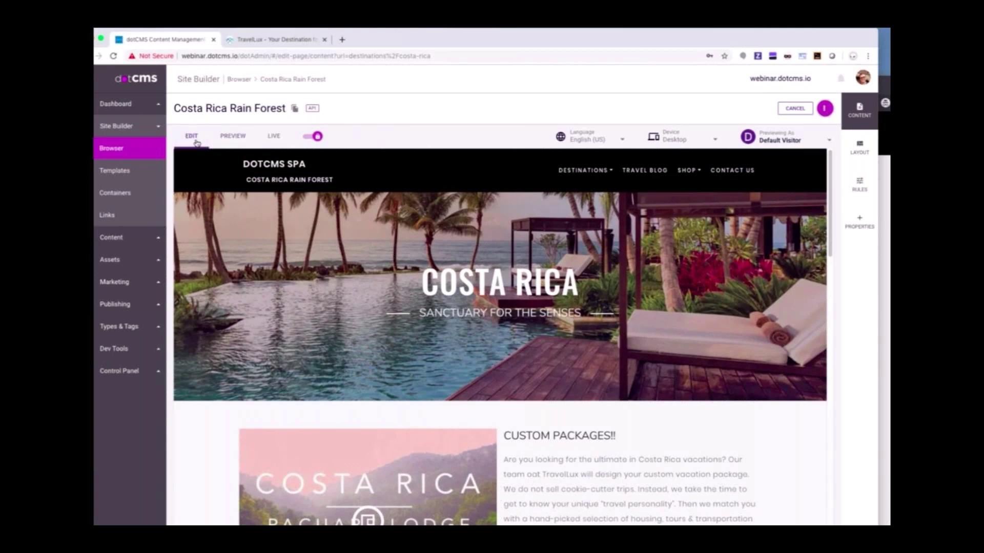
# Swap the Custom Packages text and the Pacuare Lodge video between their two side-by-side containers.
pyautogui.scroll(-4, 677, 306)
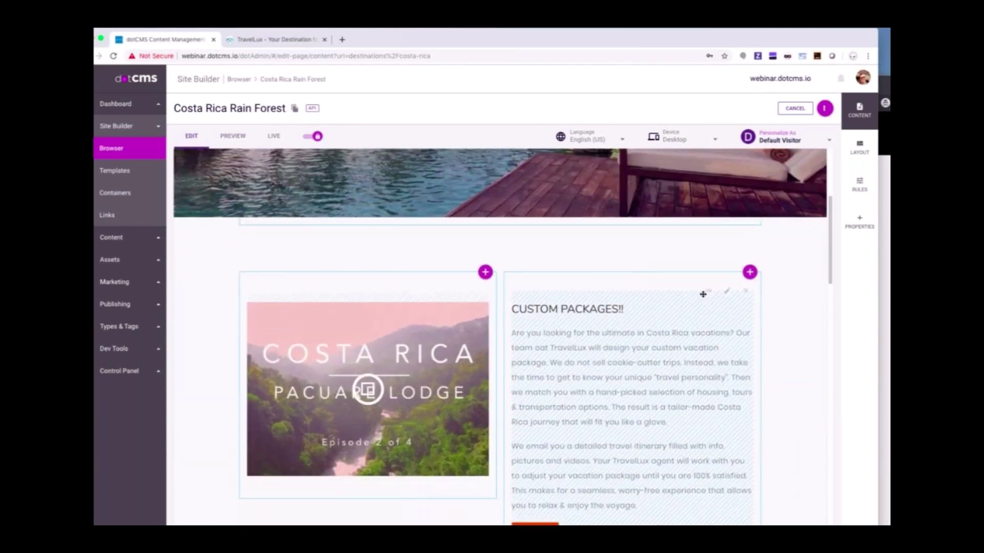
pyautogui.moveTo(709, 290); pyautogui.dragTo(424, 284)
pyautogui.scroll(-3, 448, 382)
pyautogui.moveTo(448, 382); pyautogui.dragTo(718, 235)
pyautogui.scroll(2, 706, 201)
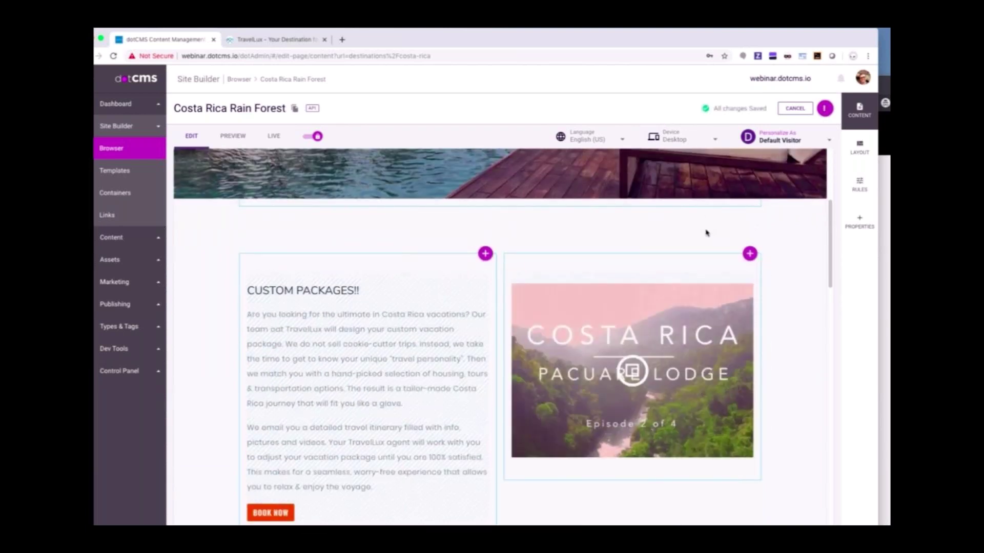
# In the page layout, shrink the two boxes below the banner to a third of the row each, leaving a gap between them.
pyautogui.click(860, 149)
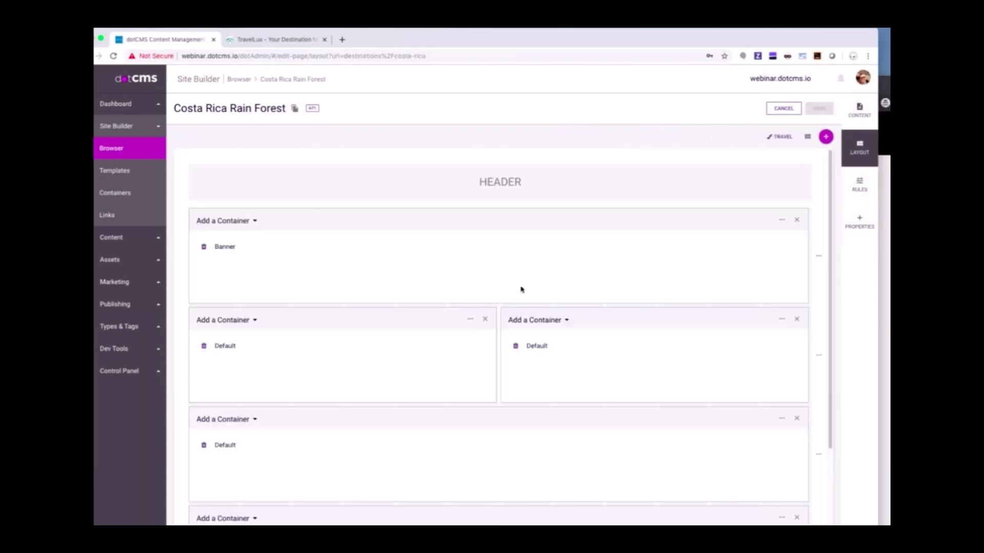
pyautogui.moveTo(495, 364); pyautogui.dragTo(389, 365)
pyautogui.moveTo(502, 355); pyautogui.dragTo(807, 353)
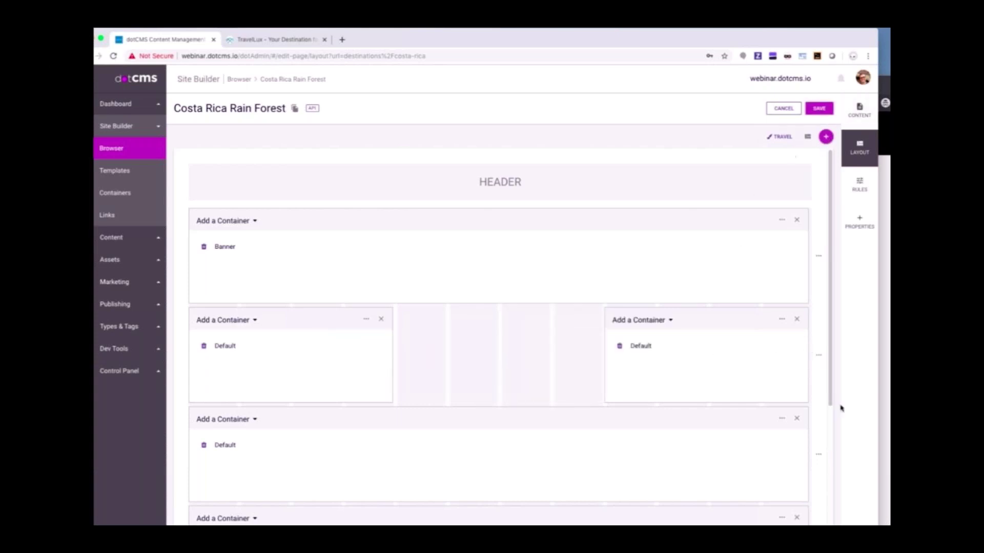
# Place a new box in the gap between the two narrowed boxes, assign it the Default container, and save the layout.
pyautogui.scroll(-5, 790, 483)
pyautogui.moveTo(286, 446); pyautogui.dragTo(599, 270)
pyautogui.click(460, 241)
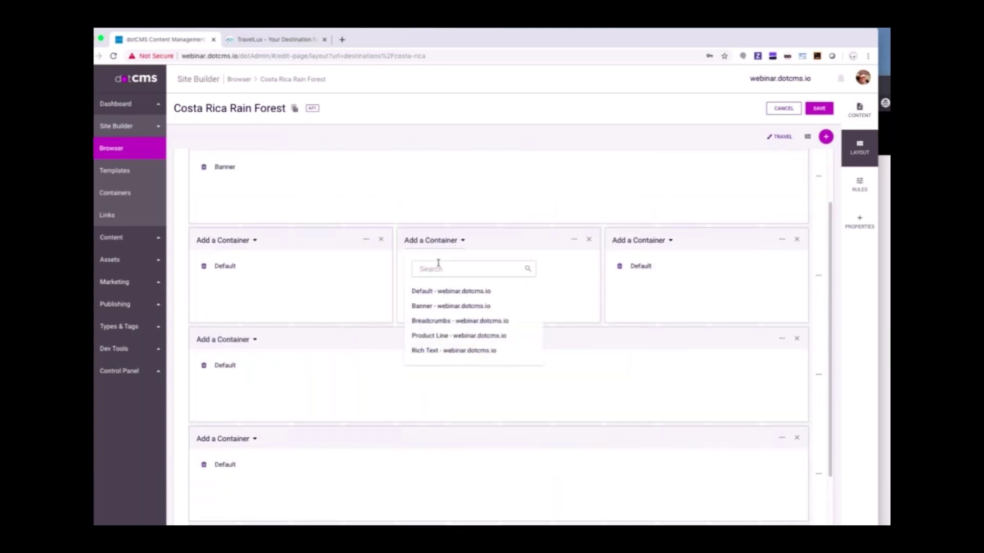
pyautogui.click(473, 292)
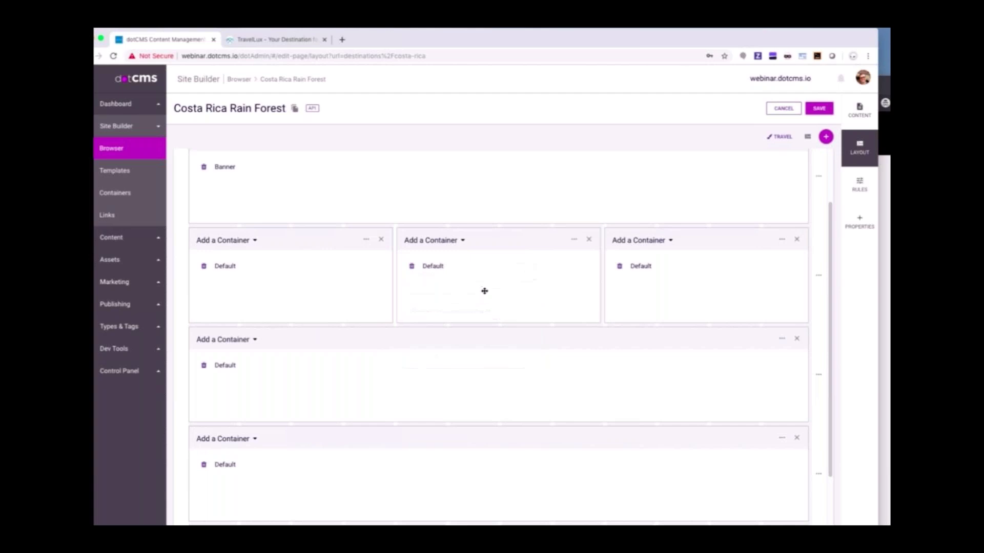
pyautogui.click(819, 108)
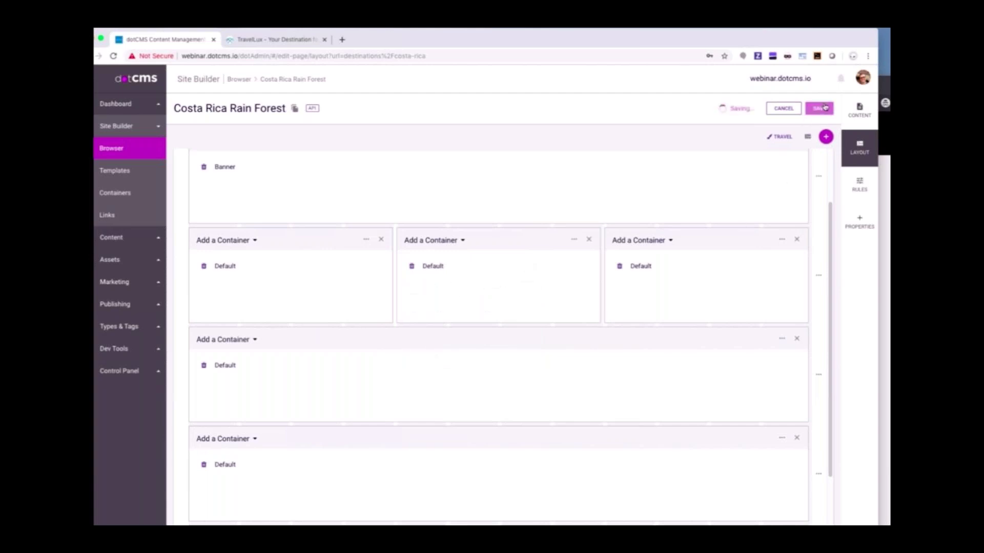
# Return to the Costa Rica page's content in edit mode and try rearranging content around the empty middle container.
pyautogui.click(858, 113)
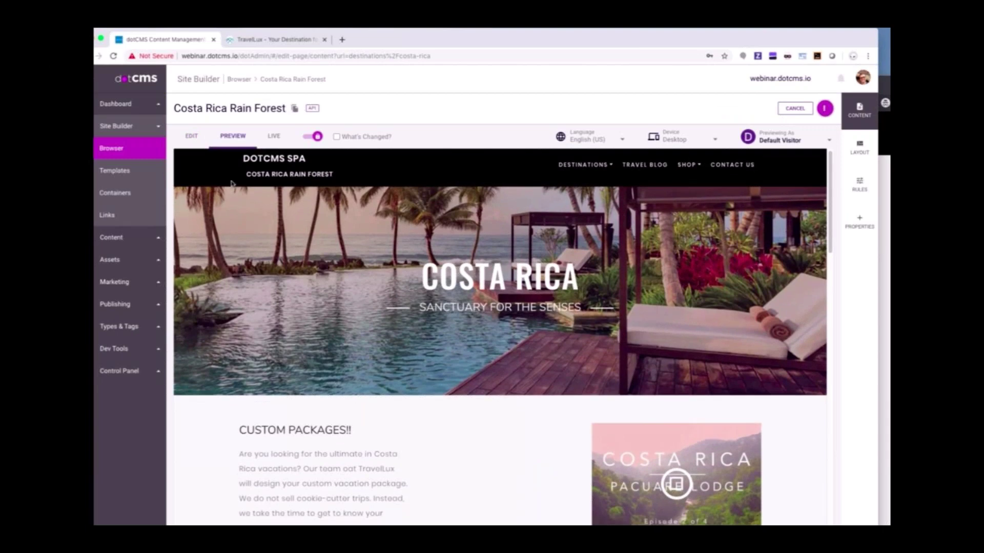
pyautogui.click(199, 139)
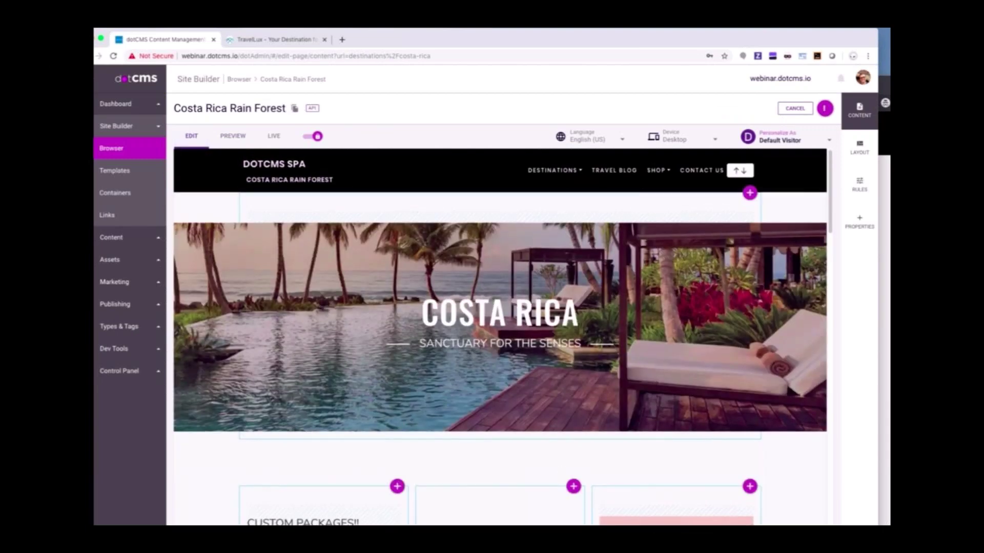
pyautogui.scroll(-2, 543, 381)
pyautogui.moveTo(543, 382); pyautogui.dragTo(544, 386)
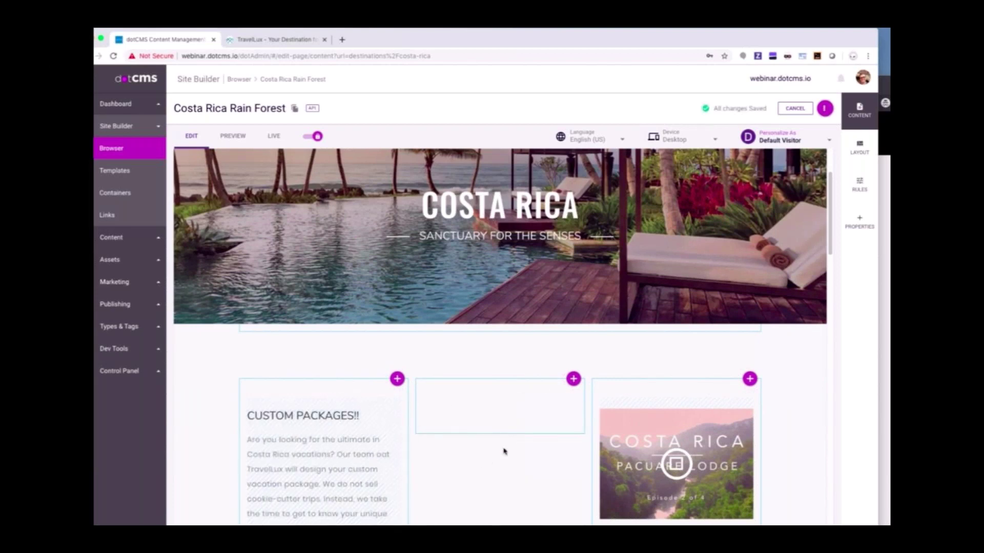
# Move the Pacuare Lodge video into the empty middle container and review the Costa Rica Rain Forest page in the React app window.
pyautogui.moveTo(708, 397); pyautogui.dragTo(530, 391)
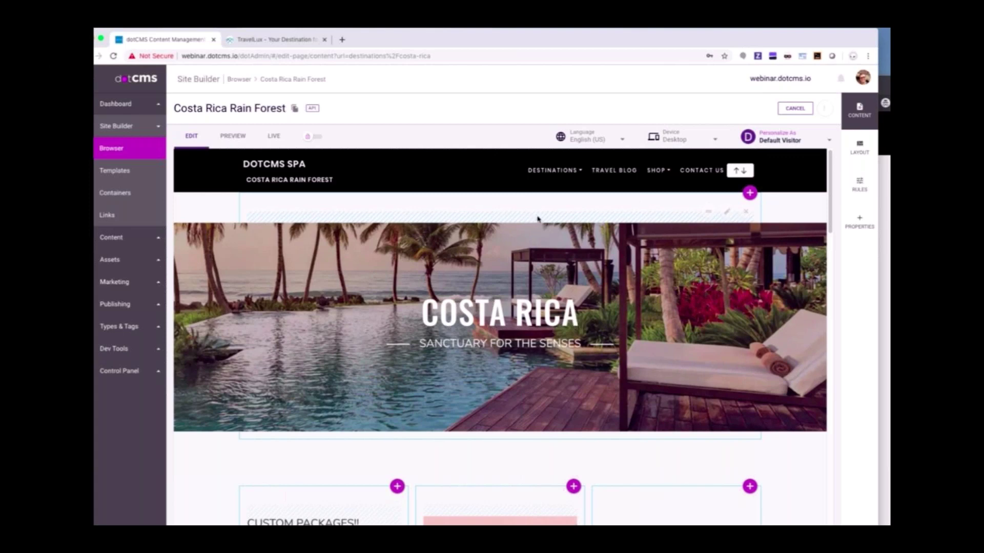
pyautogui.press('super+Tab')
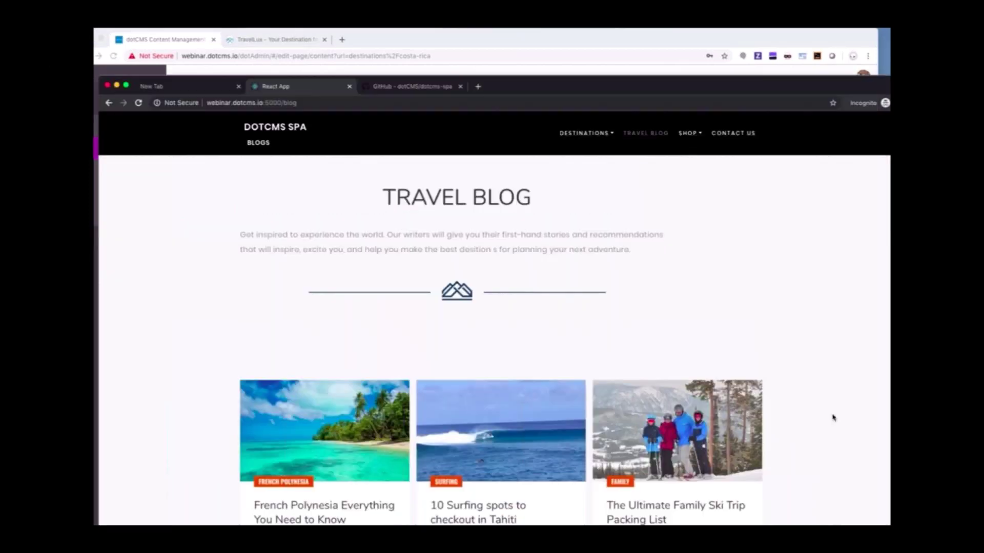
pyautogui.click(587, 134)
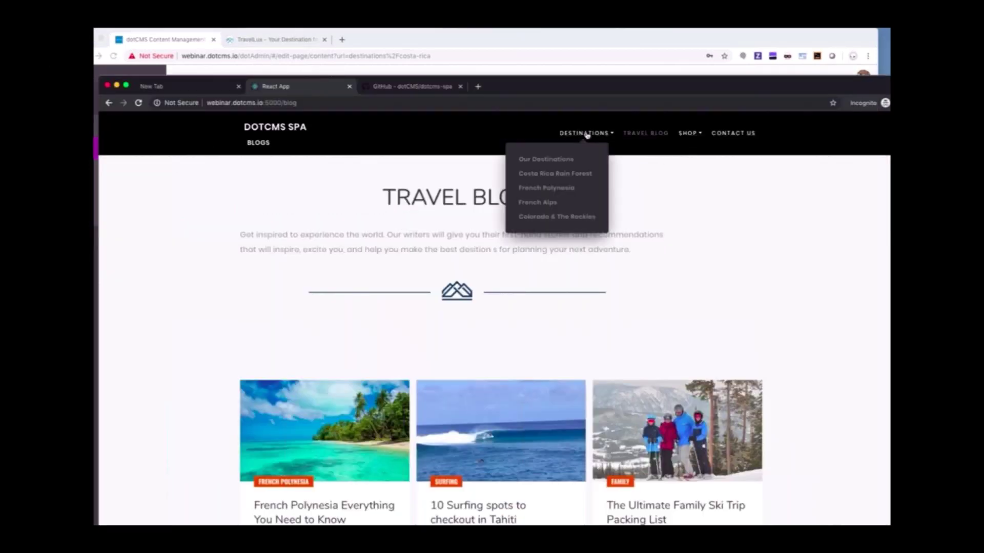
pyautogui.click(567, 173)
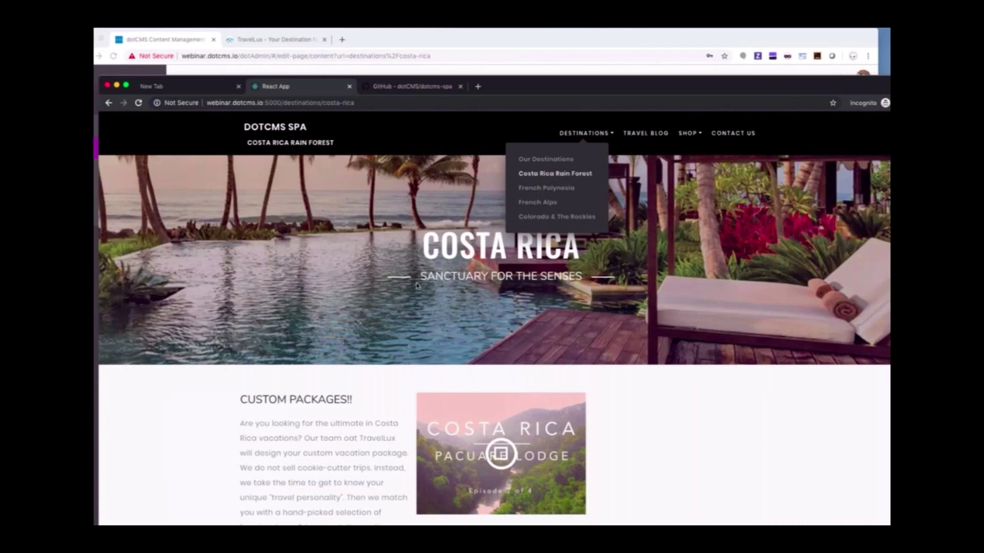
pyautogui.scroll(-10, 418, 286)
pyautogui.scroll(6, 418, 286)
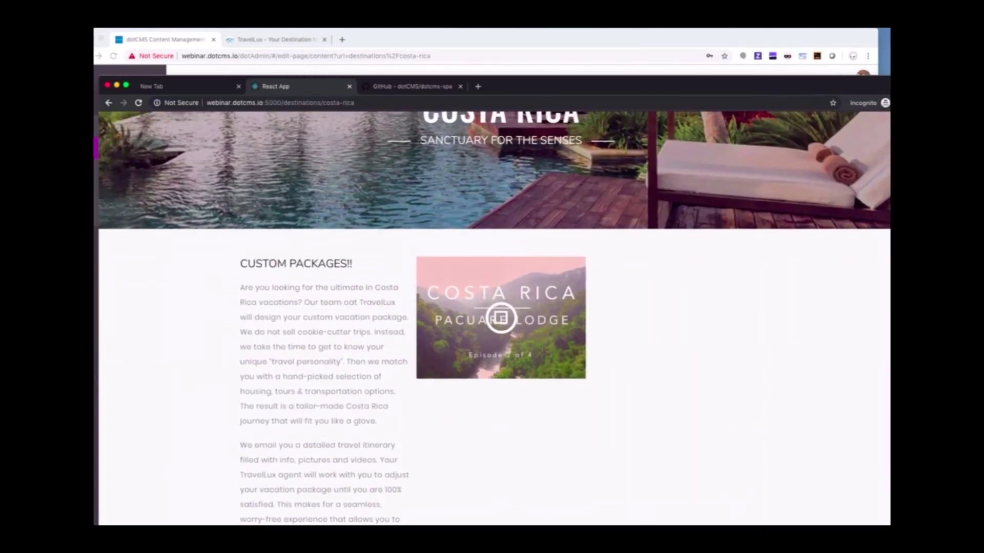
# Back in the dotCMS editor, add the Contact form to the empty third container of the Costa Rica page.
pyautogui.click(96, 149)
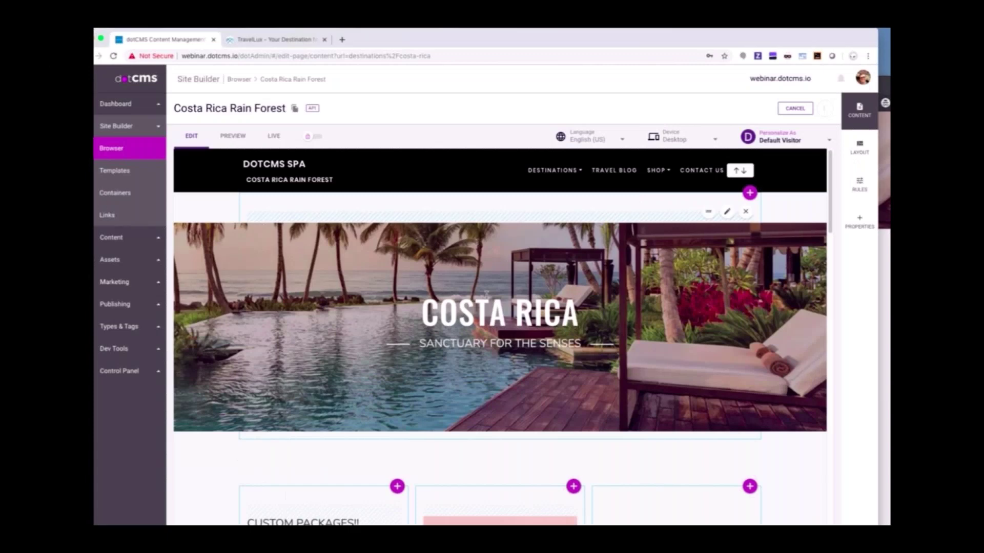
pyautogui.scroll(-2, 486, 294)
pyautogui.scroll(-2, 543, 312)
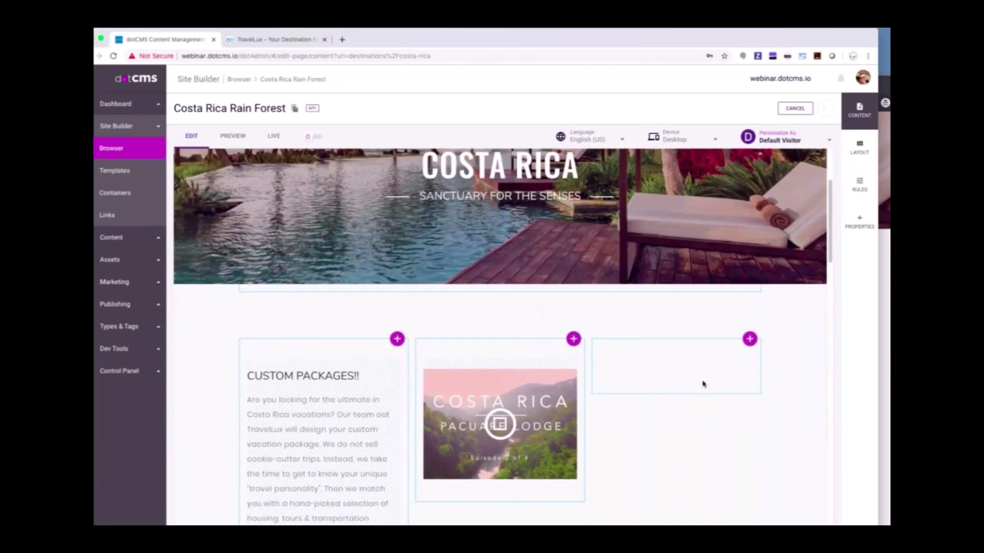
pyautogui.click(749, 338)
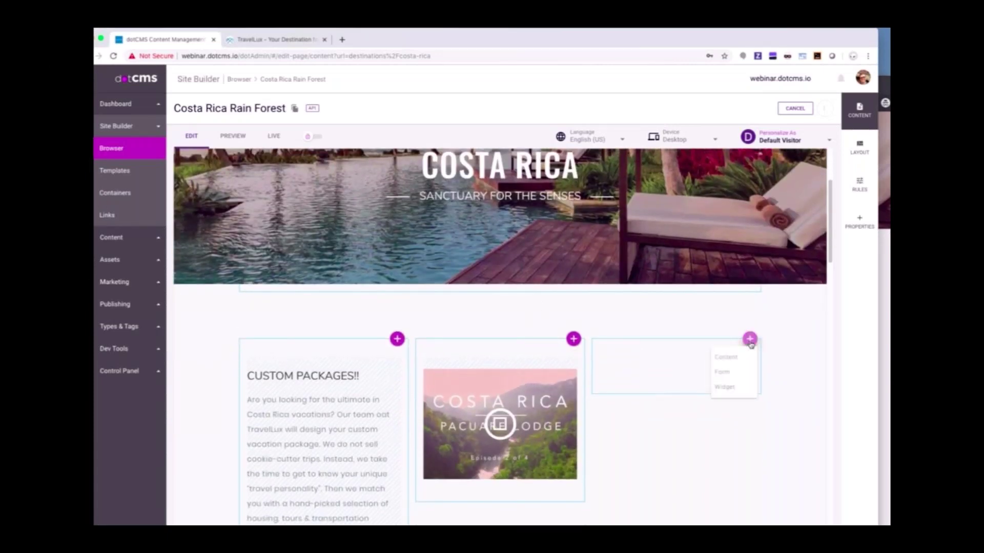
pyautogui.click(728, 373)
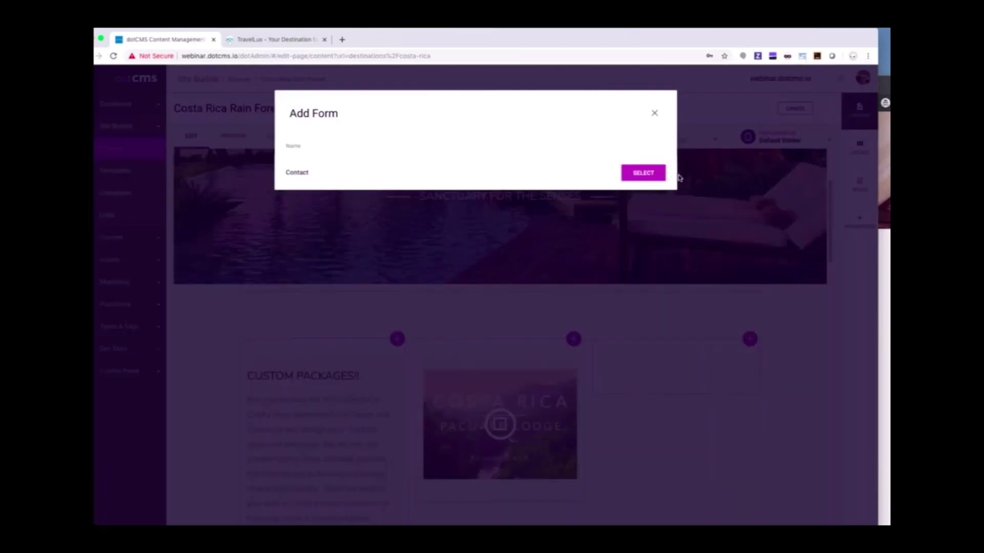
pyautogui.click(642, 173)
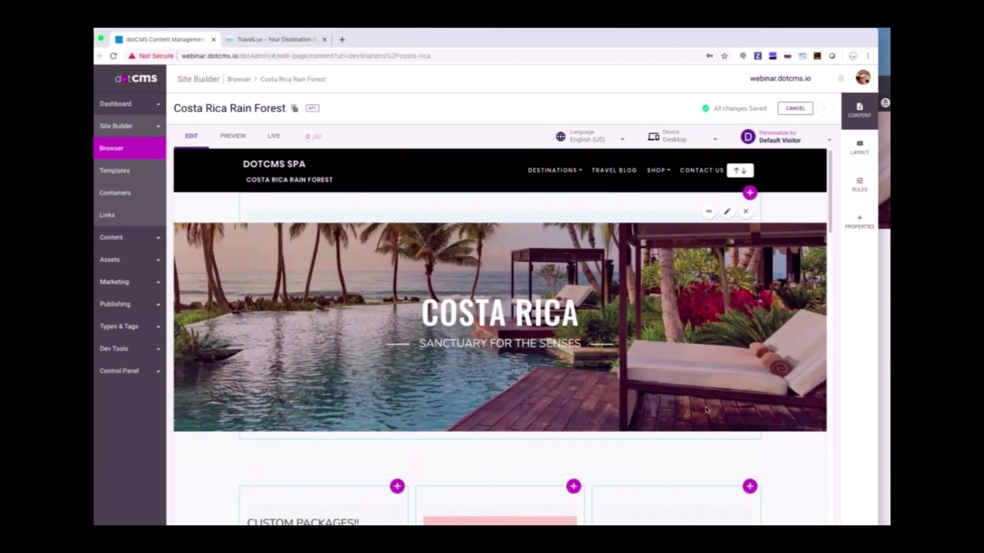
pyautogui.scroll(-4, 708, 407)
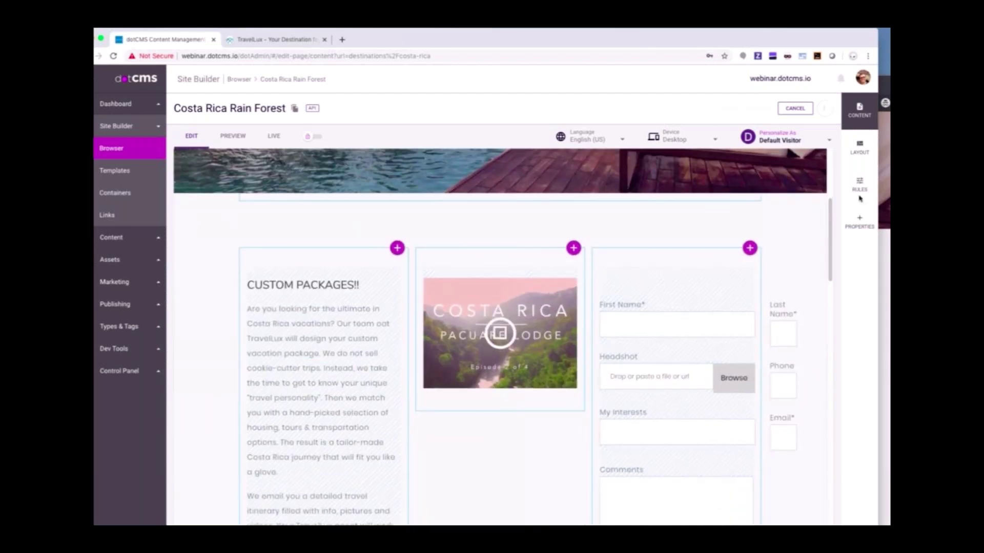
# In the page layout, remove the middle box below the banner, widen the remaining two to half the row each, and save.
pyautogui.click(859, 153)
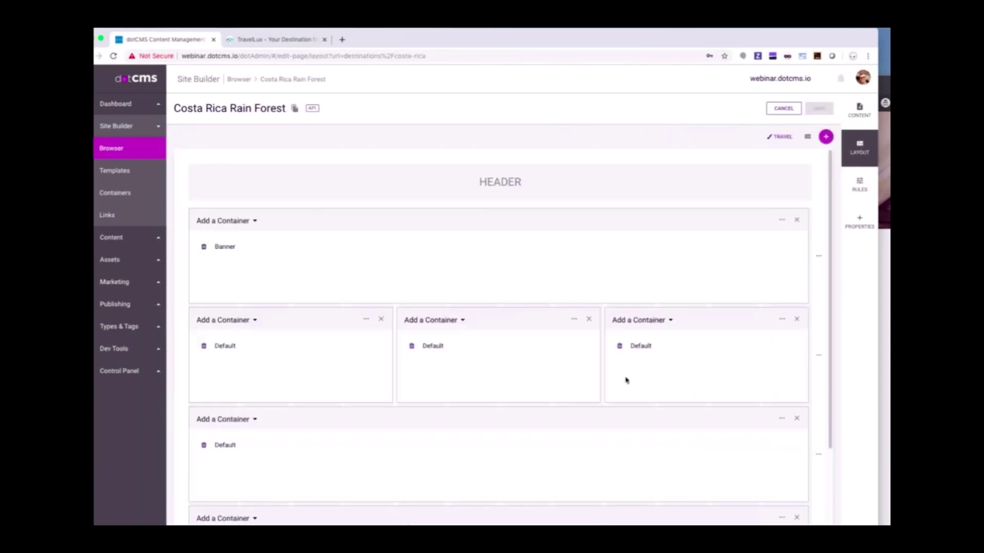
pyautogui.moveTo(590, 322)
pyautogui.mouseDown()
pyautogui.moveTo(564, 327)
pyautogui.moveTo(598, 317)
pyautogui.mouseUp()
pyautogui.click(589, 320)
pyautogui.click(536, 358)
pyautogui.moveTo(729, 320); pyautogui.dragTo(630, 321)
pyautogui.moveTo(701, 350); pyautogui.dragTo(722, 345)
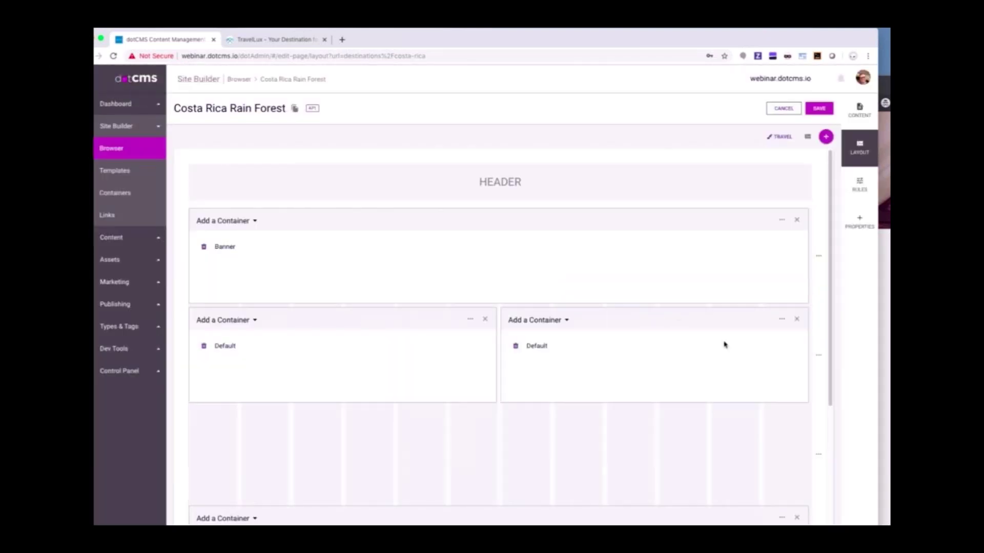
pyautogui.click(819, 108)
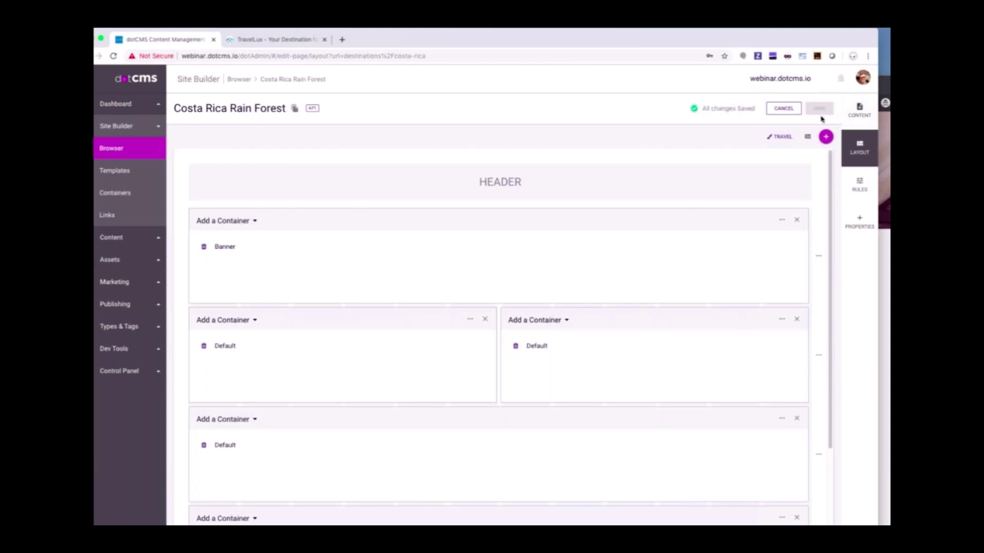
# Preview the Costa Rica page with its two-column layout, and reload the same page in the React app window.
pyautogui.click(860, 118)
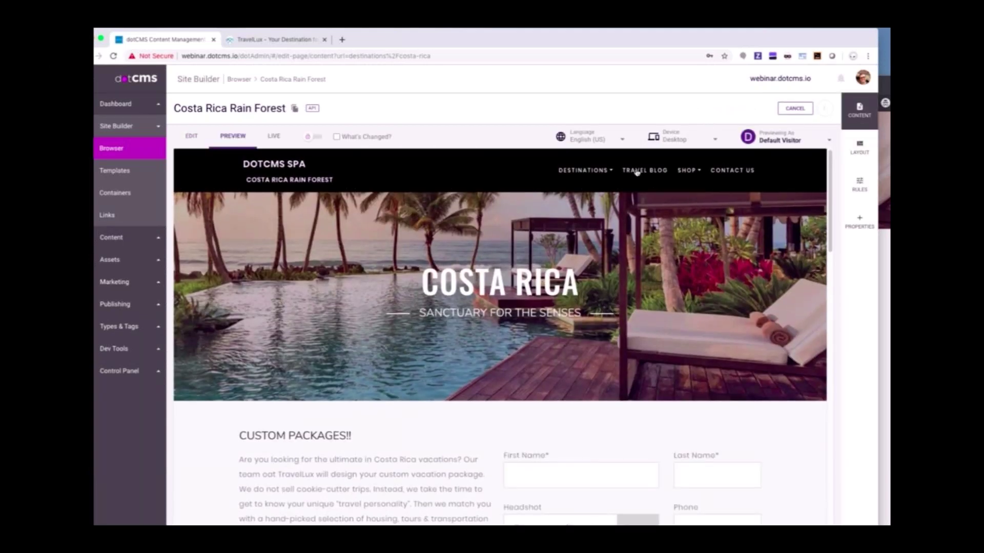
pyautogui.scroll(-5, 557, 362)
pyautogui.scroll(3, 632, 427)
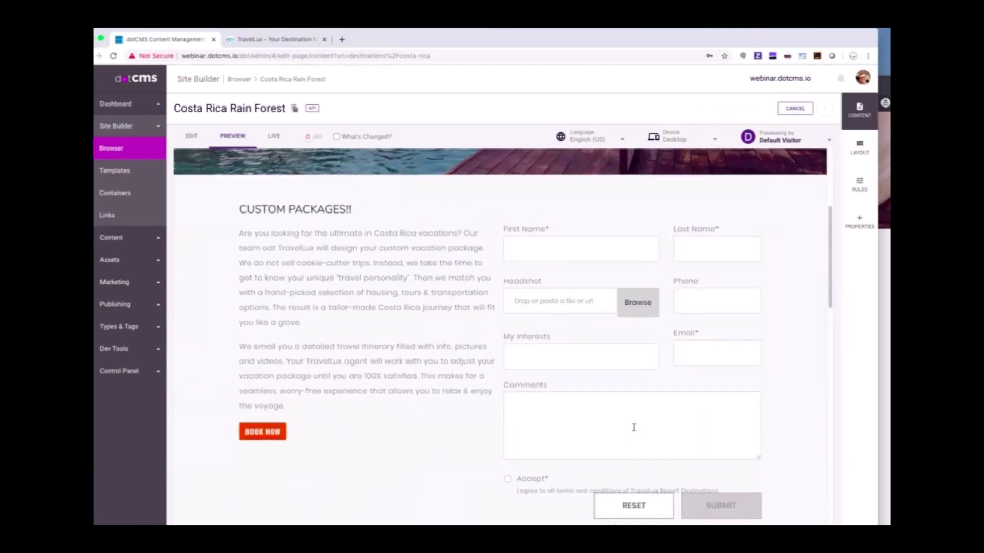
pyautogui.scroll(2, 634, 427)
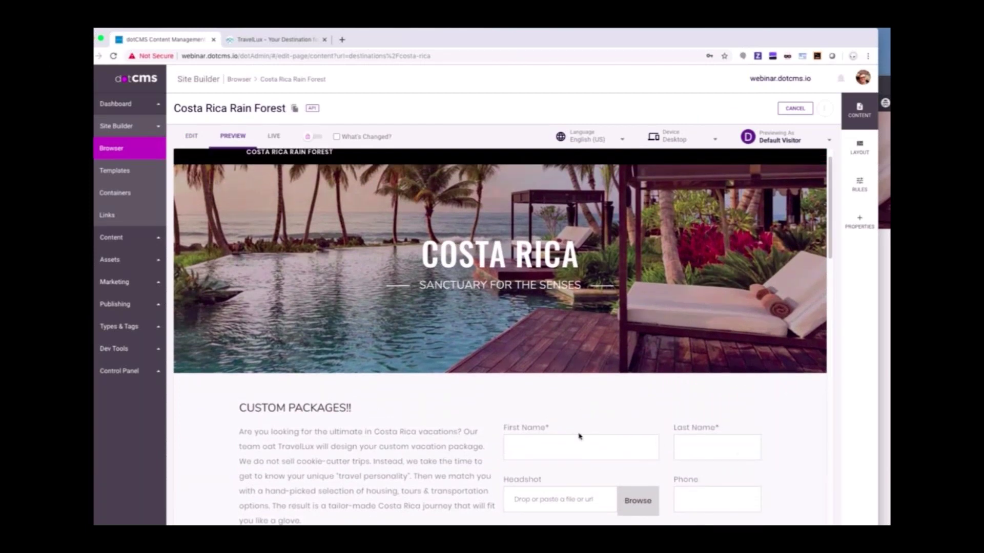
pyautogui.press('super+Tab')
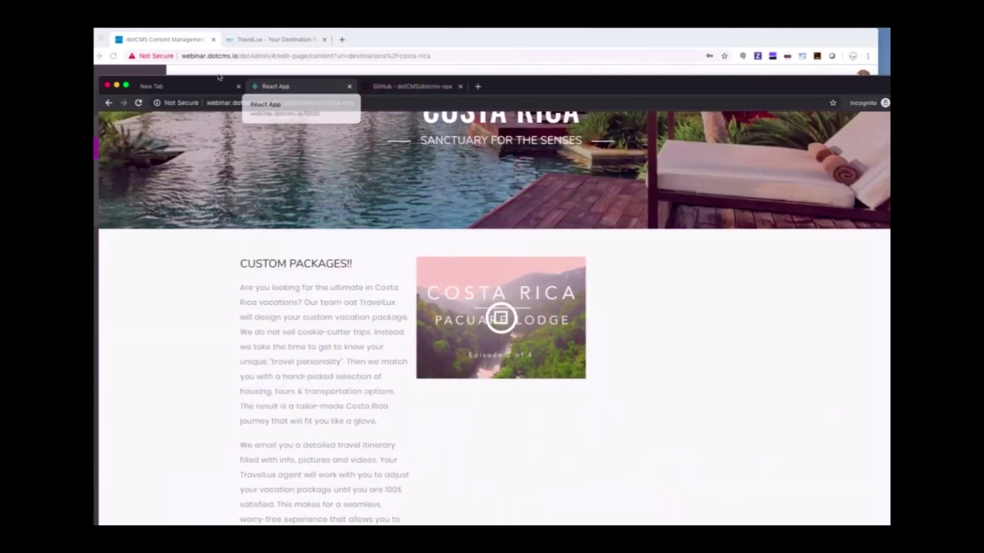
pyautogui.click(139, 103)
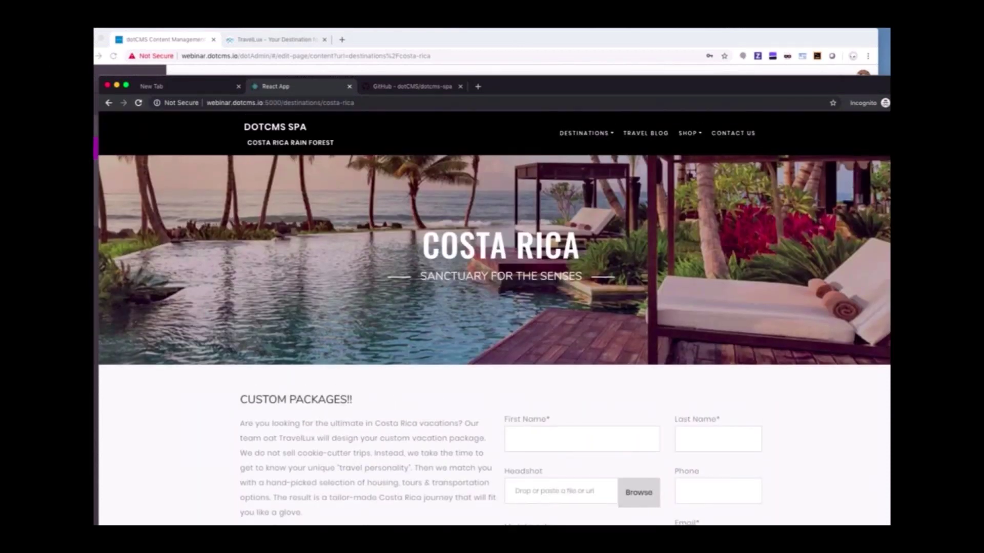
# Return to the dotCMS page preview and start a new persona named From Boston on the webinar.dotcms.io host.
pyautogui.press('super+Tab')
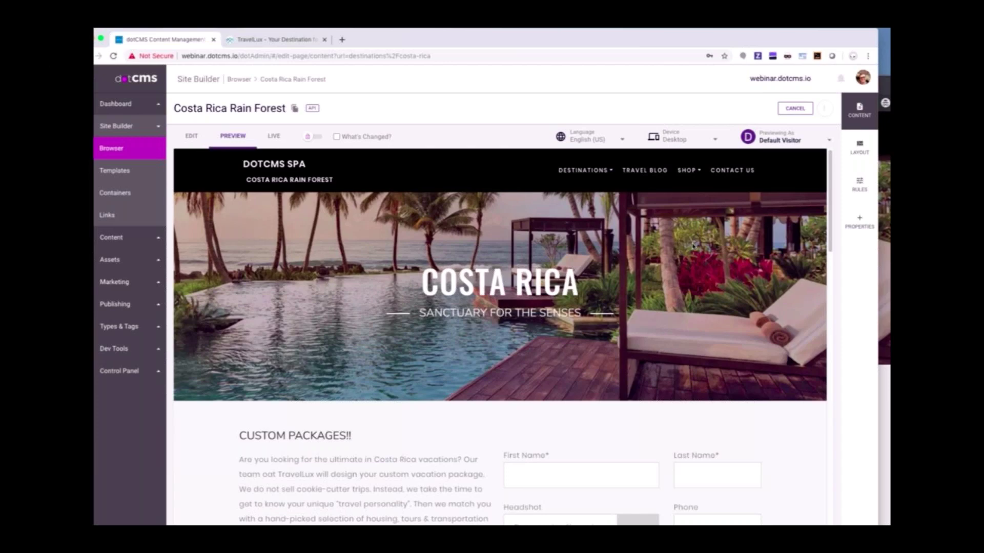
pyautogui.click(791, 142)
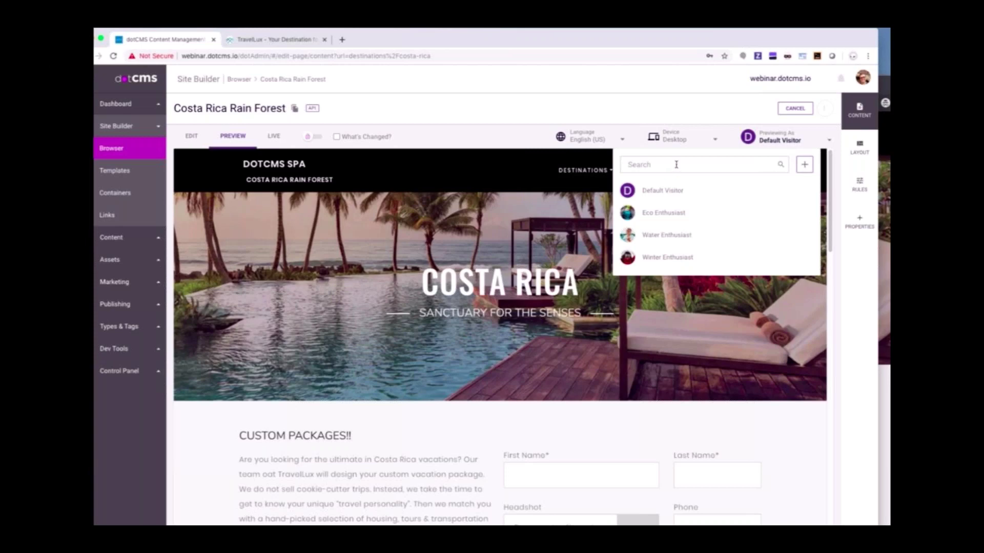
pyautogui.write('From Boston')
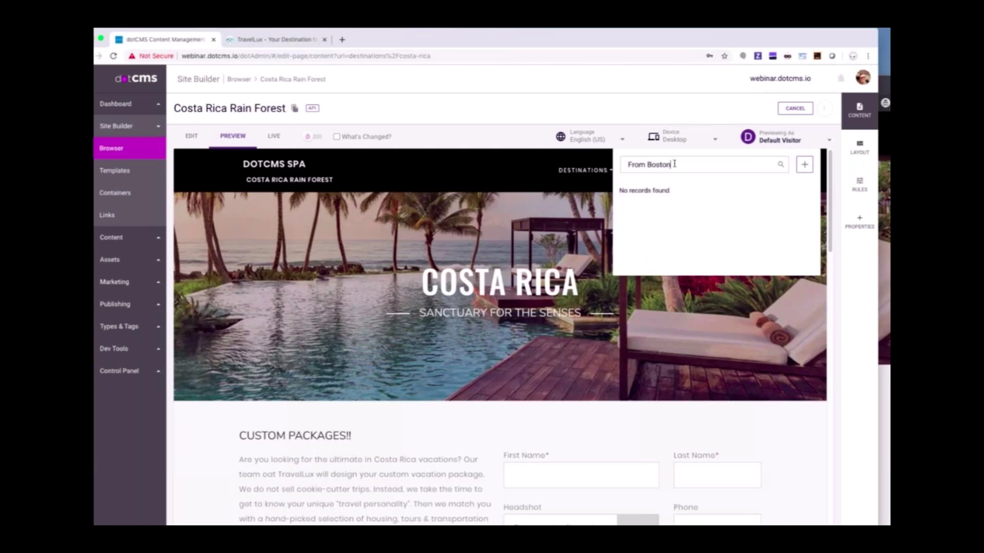
pyautogui.click(804, 164)
pyautogui.click(441, 306)
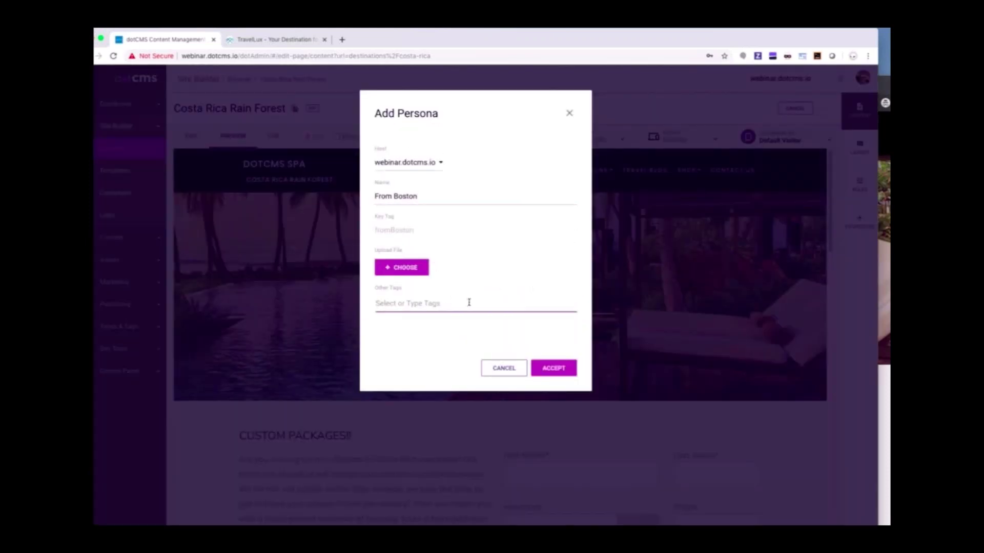
pyautogui.doubleClick(396, 232)
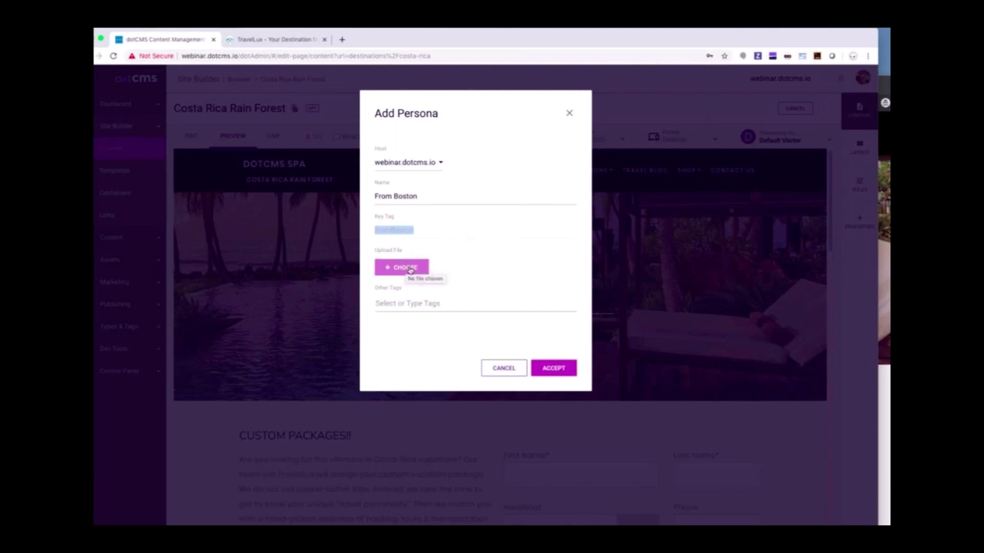
pyautogui.click(422, 303)
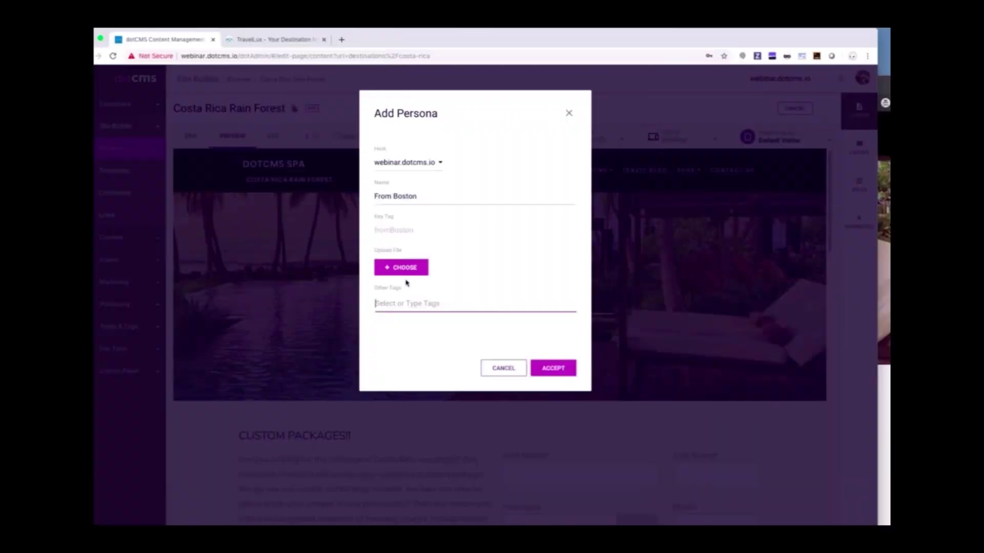
# Upload serveimage.jpeg from the Desktop as the new persona's picture and create the persona.
pyautogui.click(403, 267)
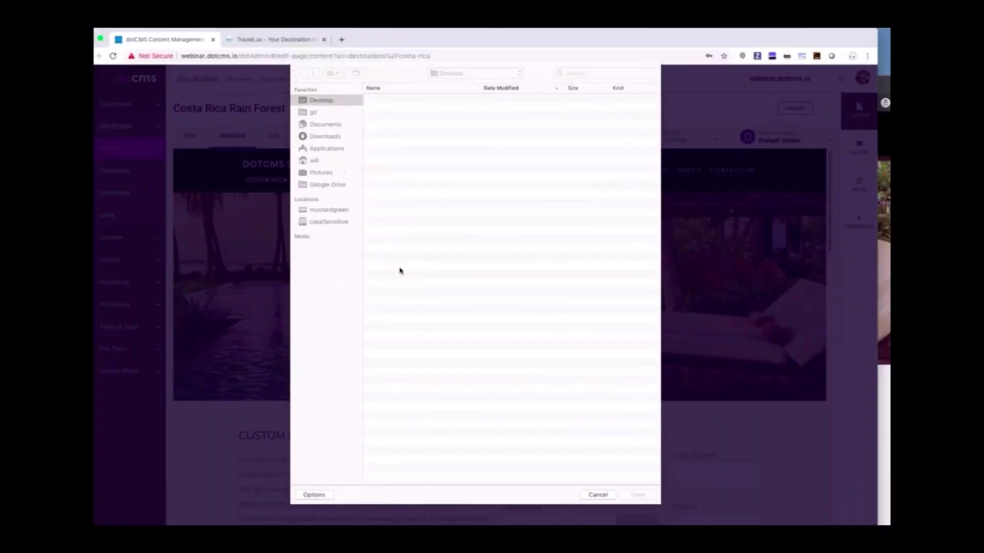
pyautogui.click(409, 101)
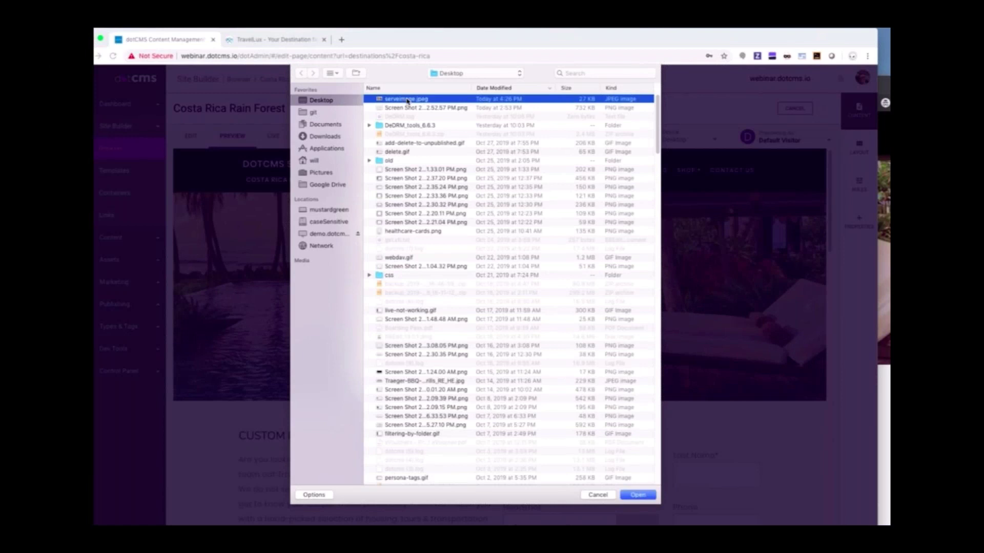
pyautogui.doubleClick(408, 100)
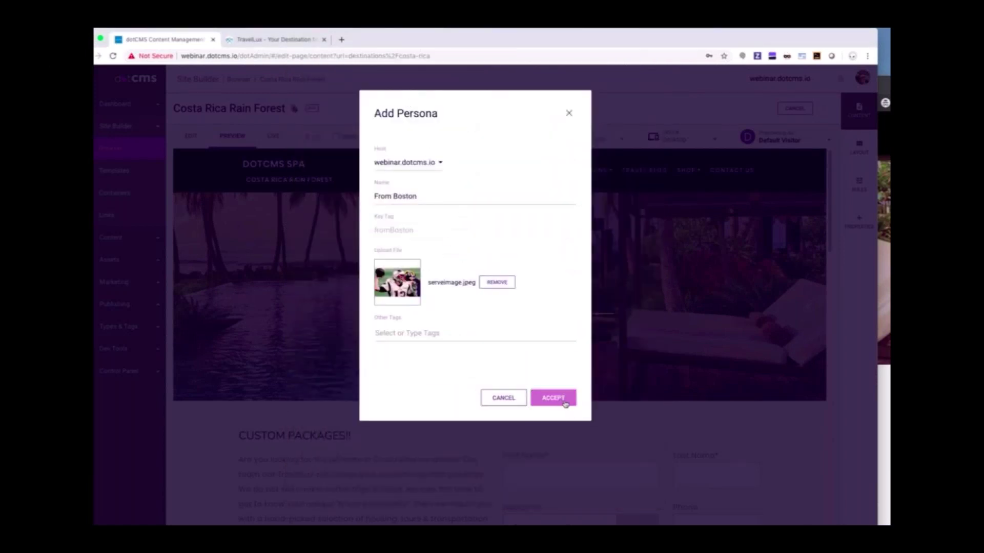
pyautogui.click(563, 400)
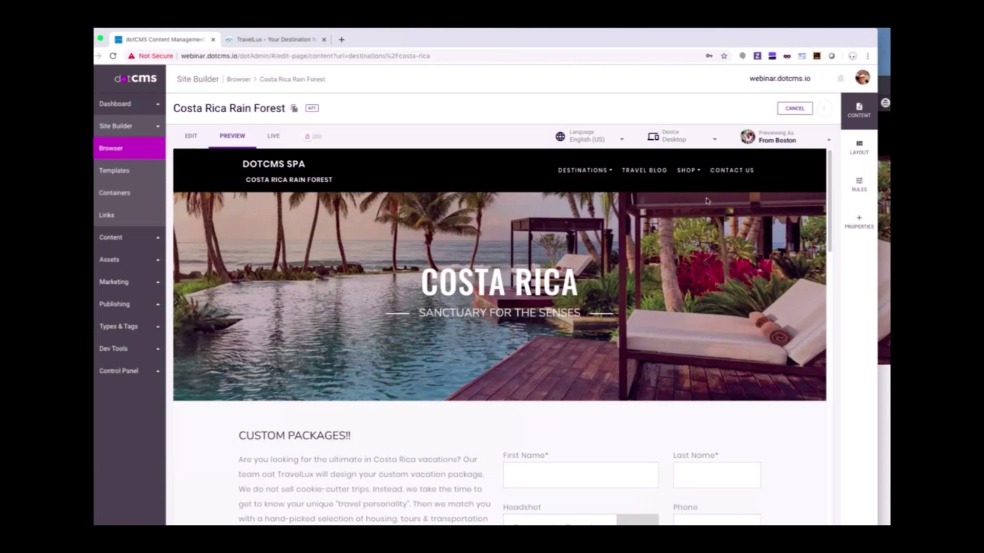
# Choose From Boston as the persona to preview as and open the Our Destinations page from the previewed site's navigation.
pyautogui.click(809, 139)
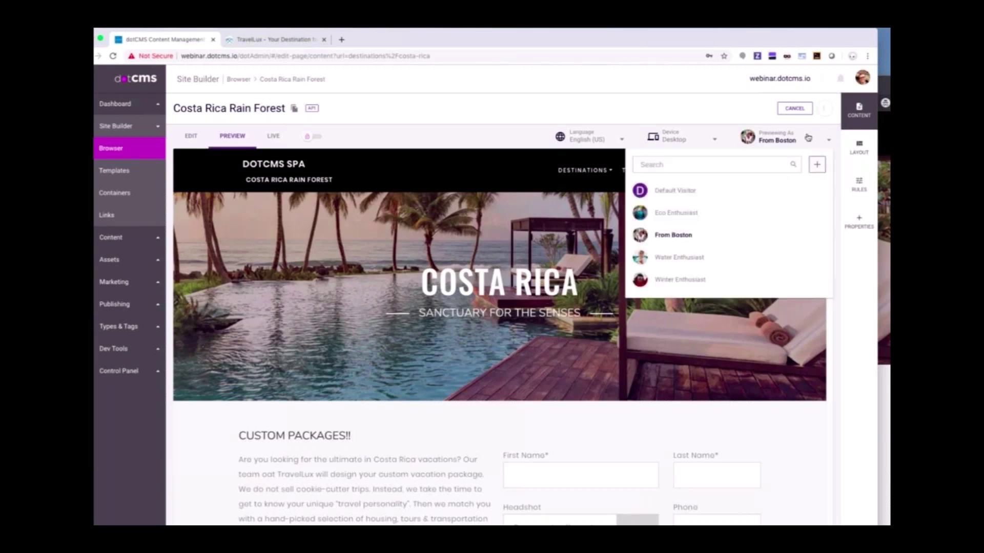
pyautogui.click(684, 245)
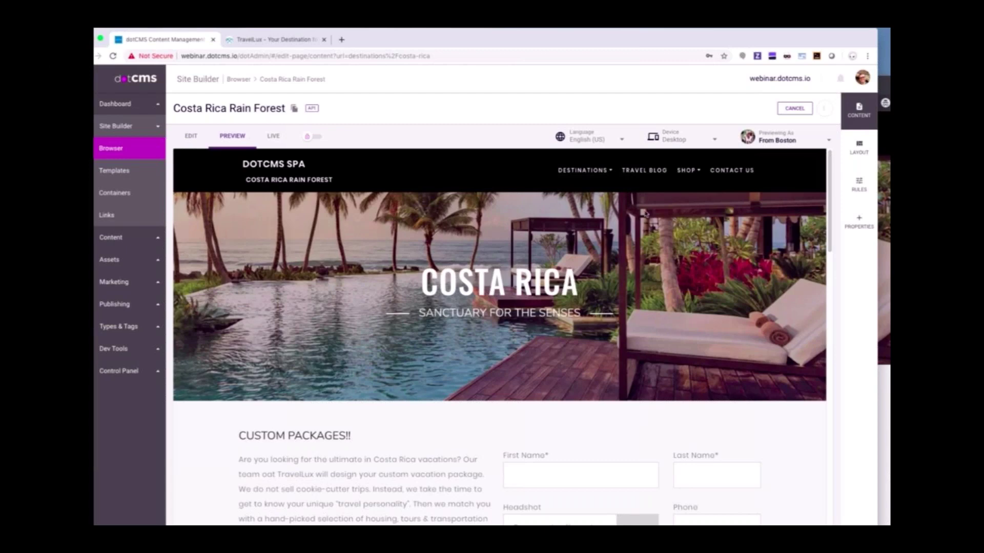
pyautogui.moveTo(582, 170)
pyautogui.click(552, 195)
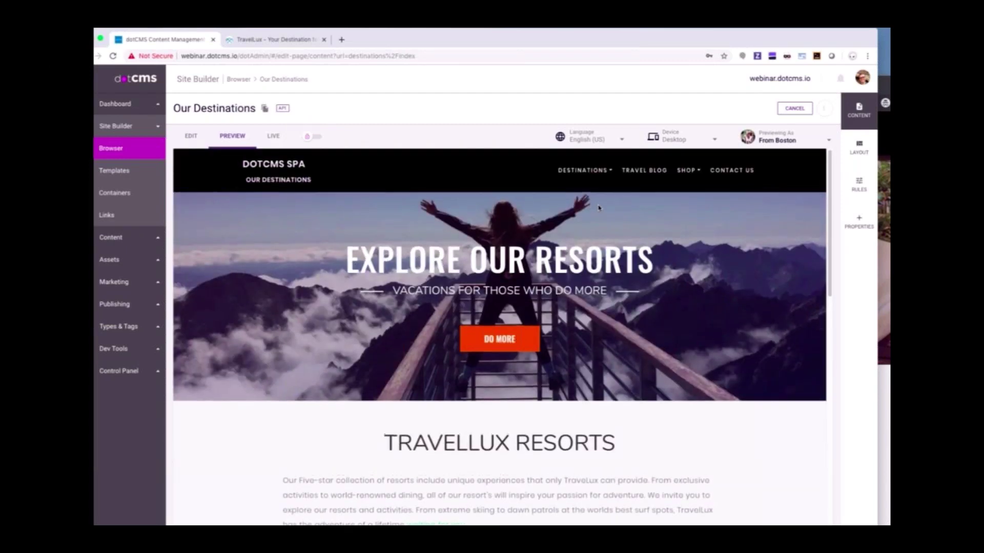
pyautogui.moveTo(582, 174)
# Add a page rule to Our Destinations with the description "Im From Boston!".
pyautogui.click(862, 189)
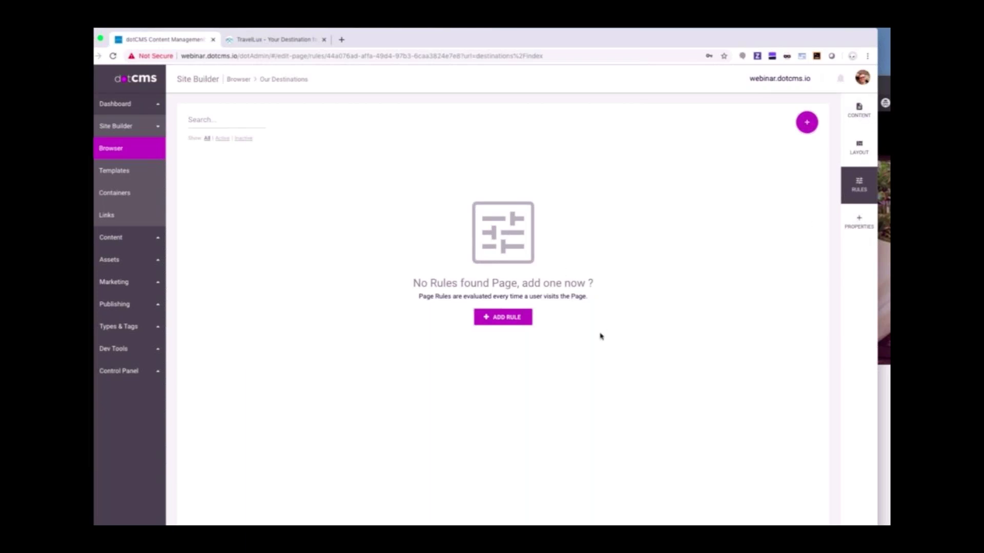
pyautogui.click(492, 319)
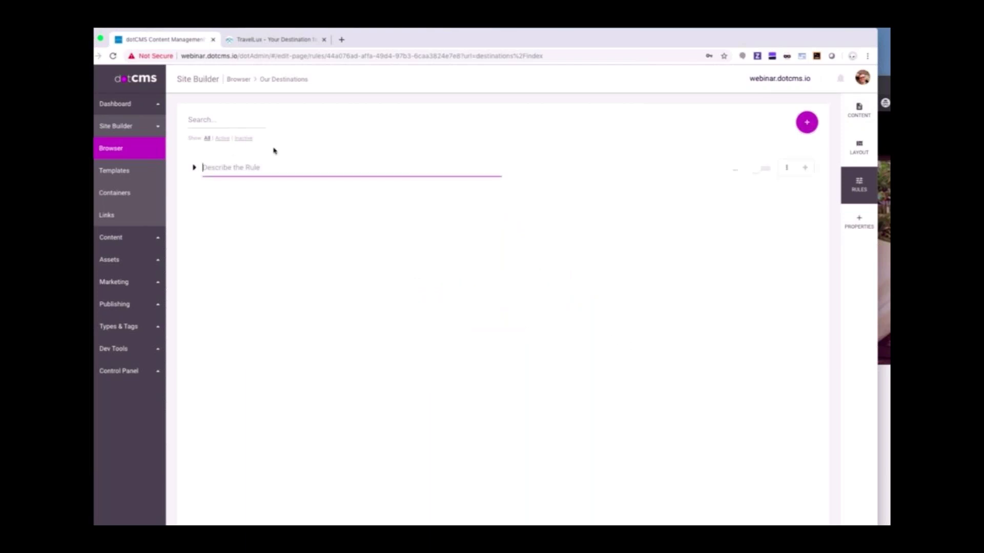
pyautogui.write('Im From Boston!')
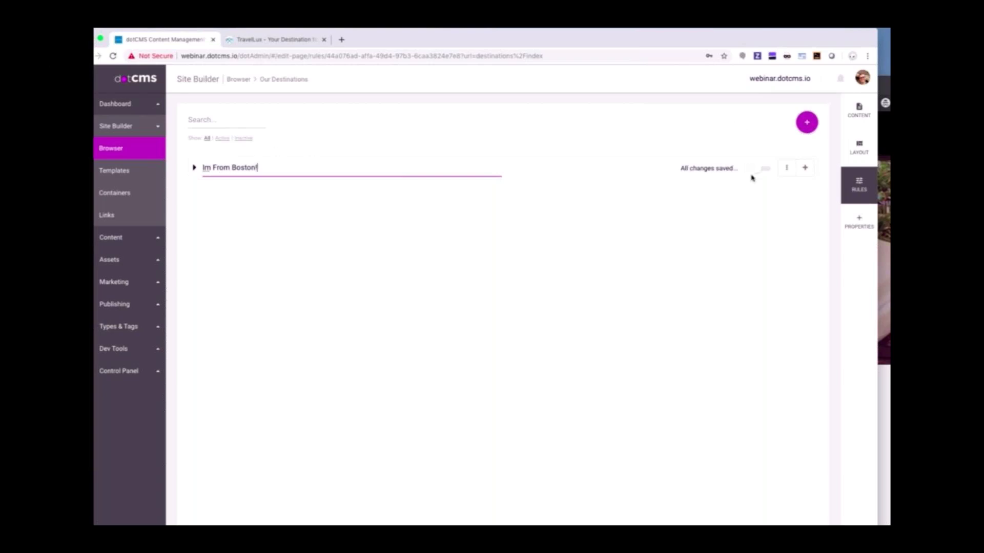
# Expand the "Im From Boston!" rule and set its firing condition to Visitor's Location.
pyautogui.click(759, 168)
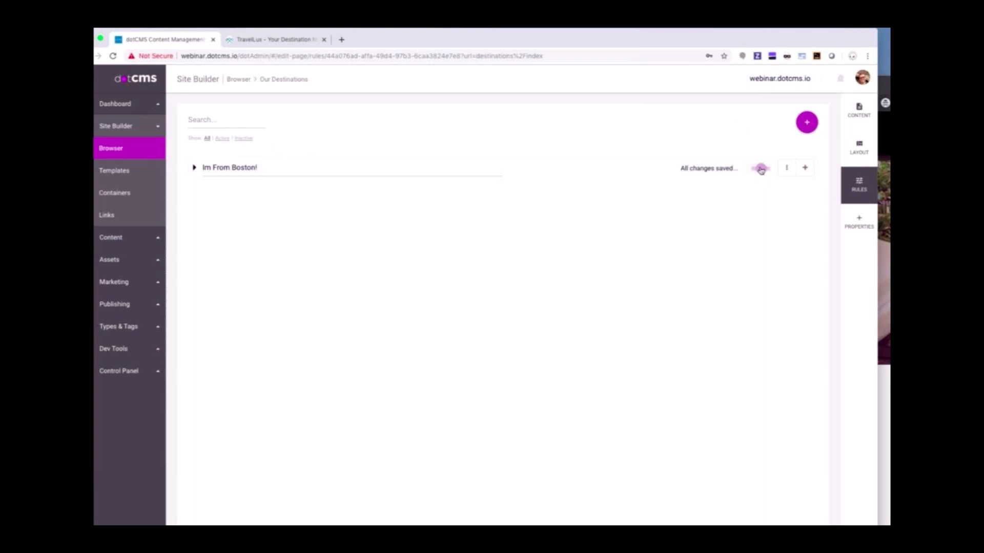
pyautogui.click(193, 168)
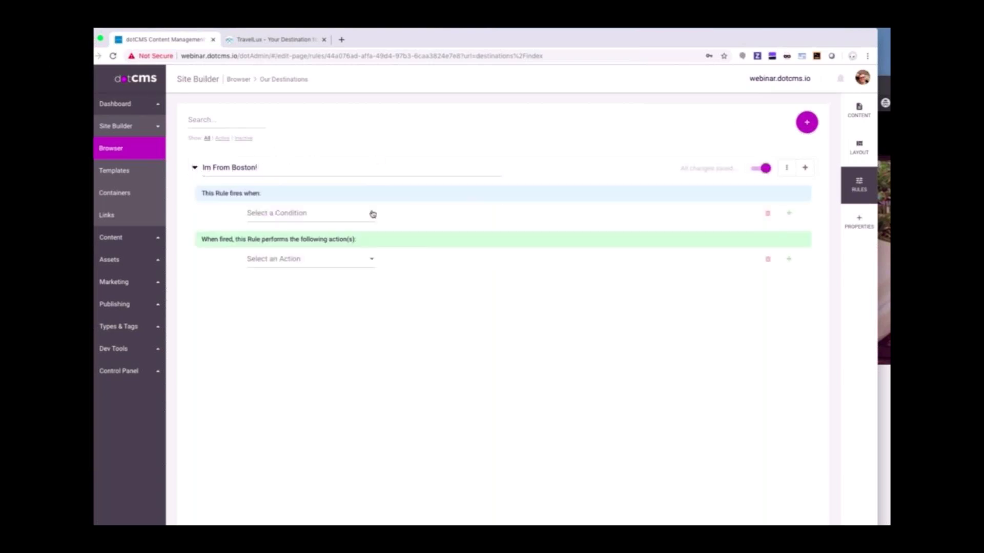
pyautogui.click(332, 218)
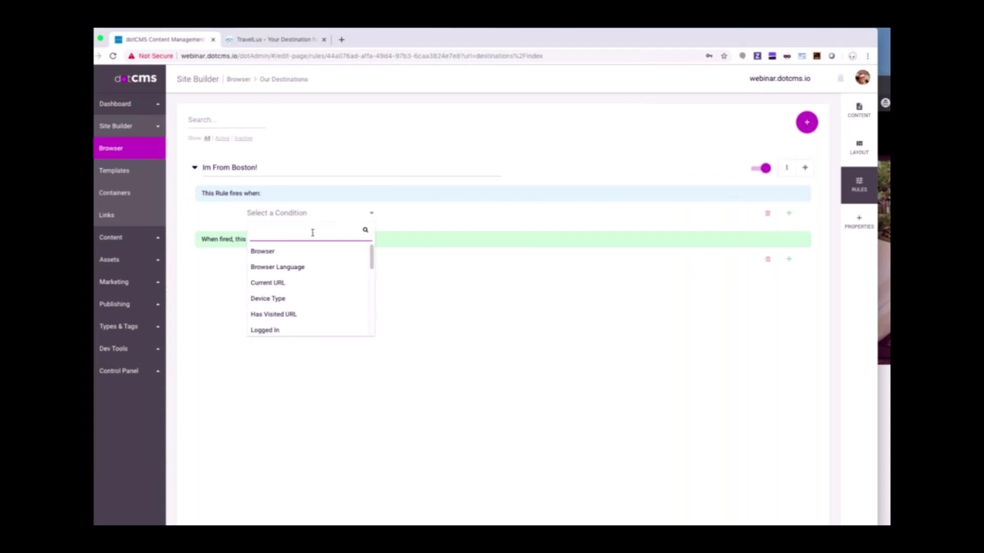
pyautogui.scroll(-5, 325, 262)
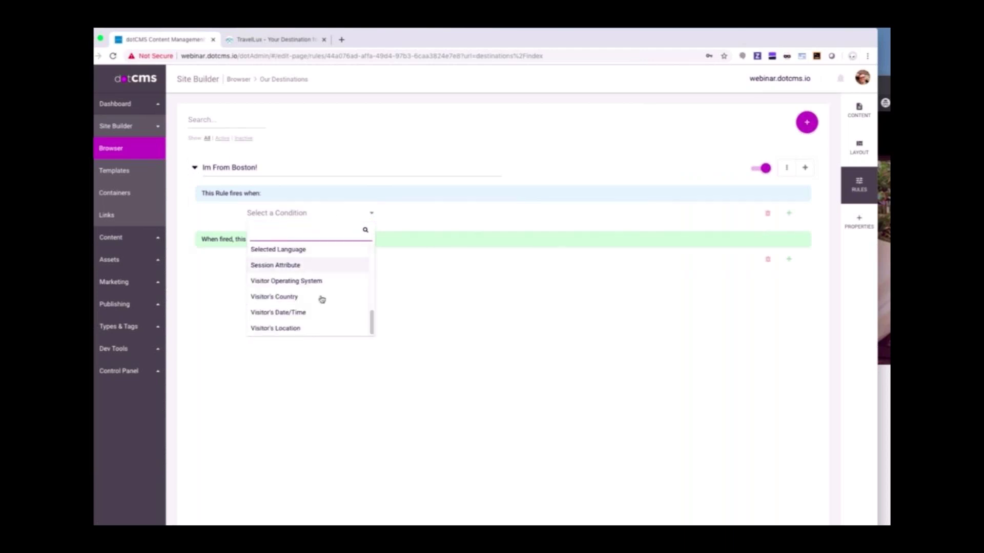
pyautogui.click(315, 330)
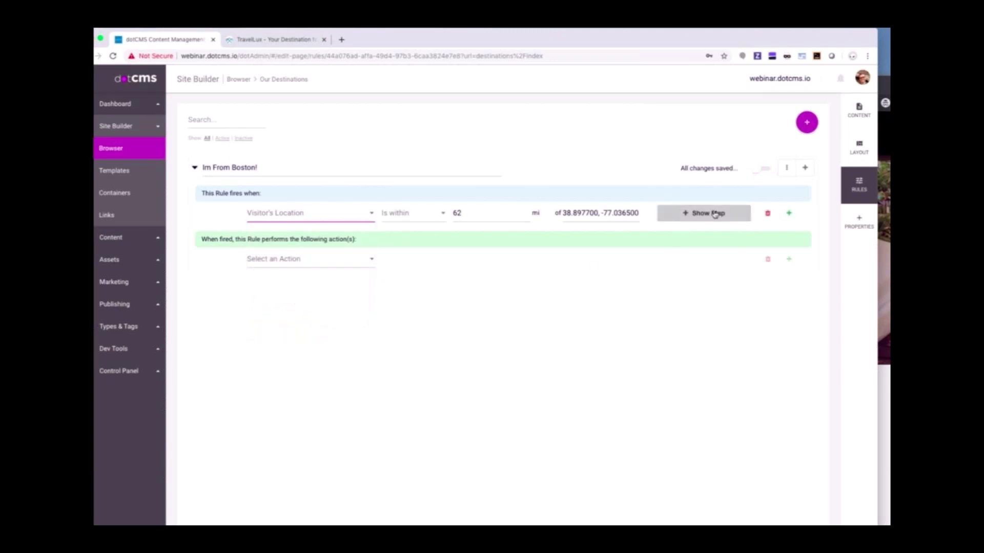
# Move the condition's map area from Washington to the Boston region, centred at 42.340517, -71.334596, and accept it.
pyautogui.click(706, 217)
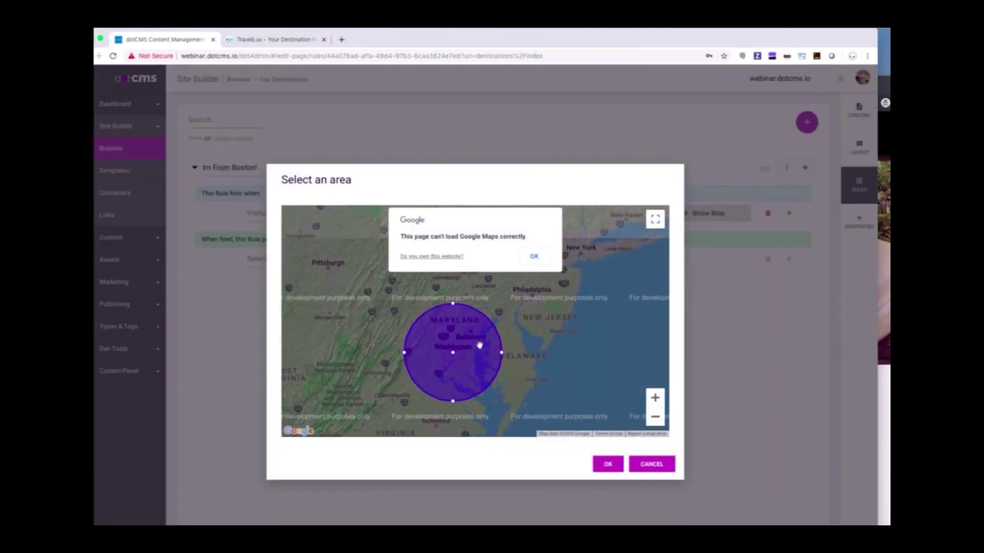
pyautogui.click(534, 256)
pyautogui.moveTo(548, 275); pyautogui.dragTo(499, 306)
pyautogui.moveTo(408, 386); pyautogui.dragTo(622, 242)
pyautogui.moveTo(473, 281); pyautogui.dragTo(312, 392)
pyautogui.moveTo(460, 355); pyautogui.dragTo(522, 264)
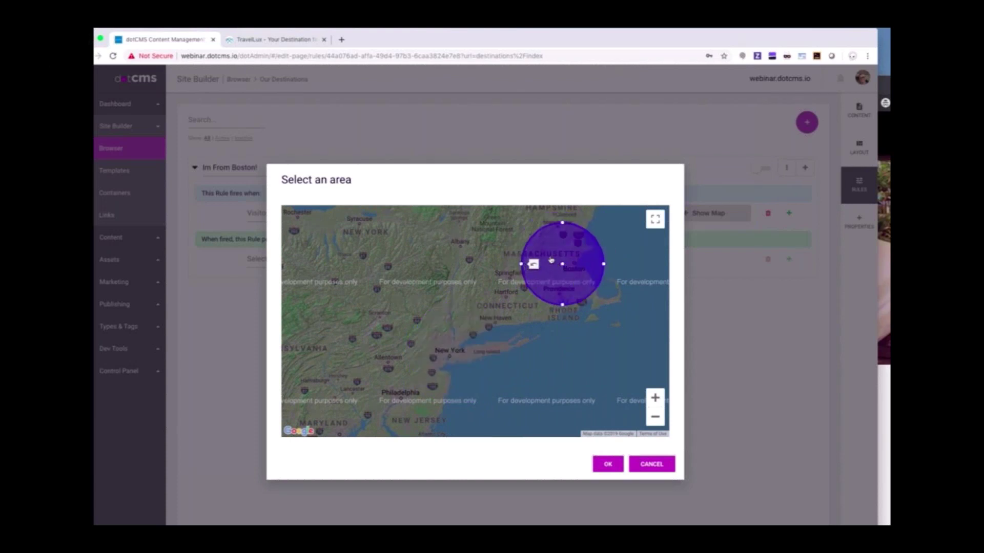
pyautogui.click(606, 464)
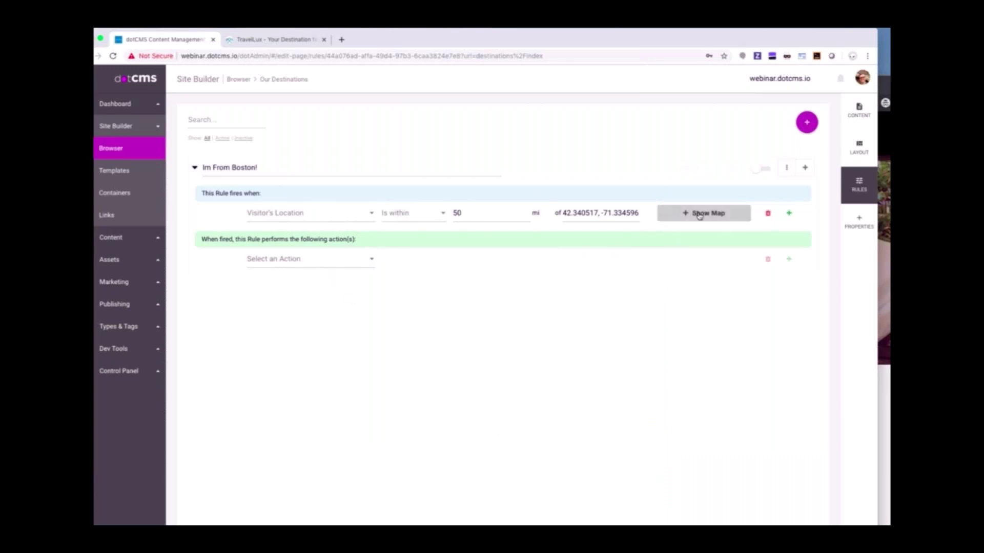
# Set the rule's action to Set Persona with From Boston, and enable the rule.
pyautogui.click(351, 264)
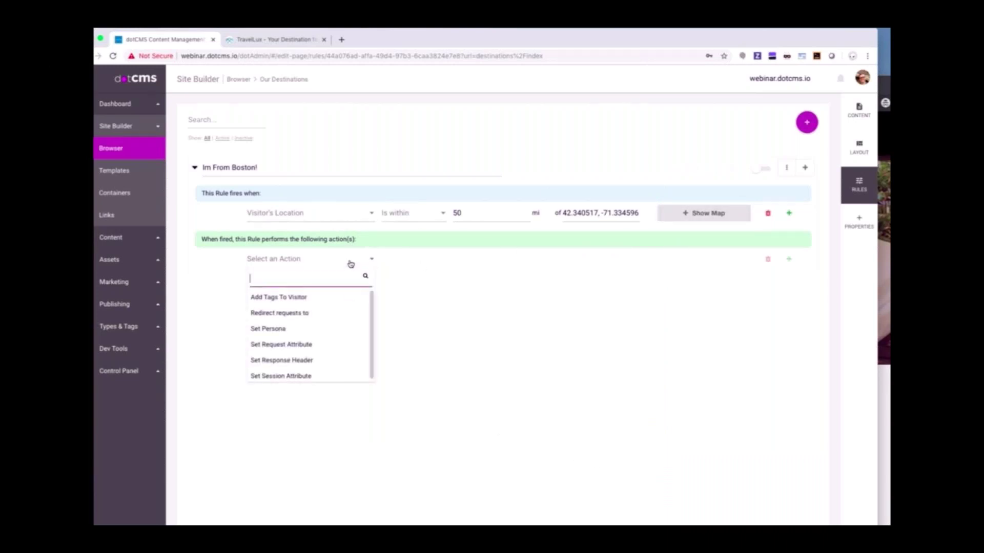
pyautogui.click(337, 329)
pyautogui.click(510, 257)
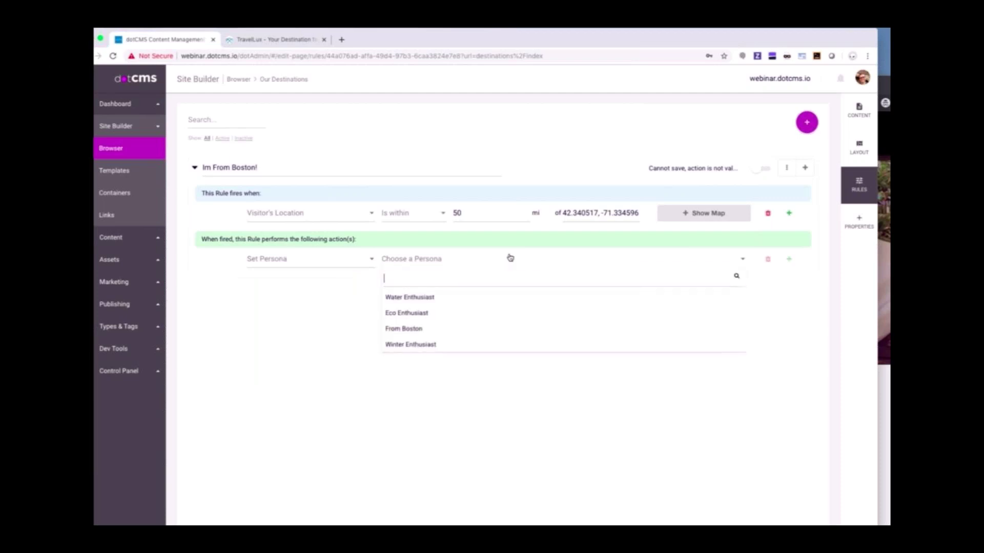
pyautogui.click(427, 329)
pyautogui.click(760, 171)
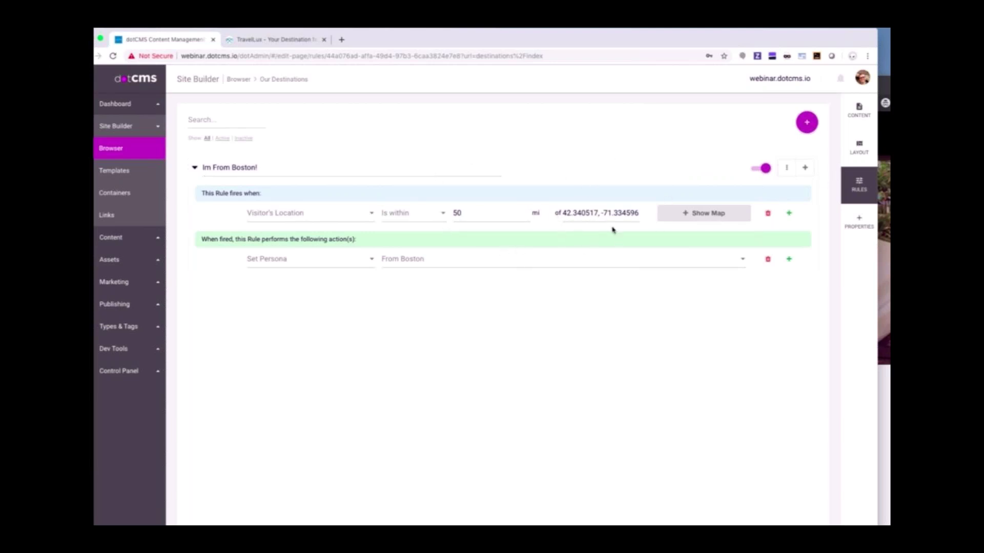
# Return to the Our Destinations content preview, view it as Default Visitor, and check the list of available personas.
pyautogui.click(860, 120)
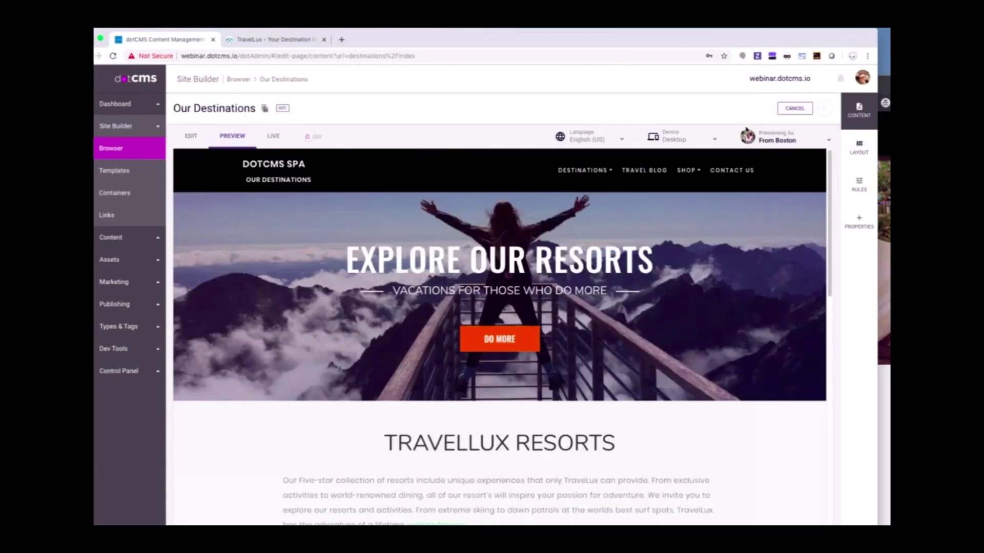
pyautogui.click(784, 142)
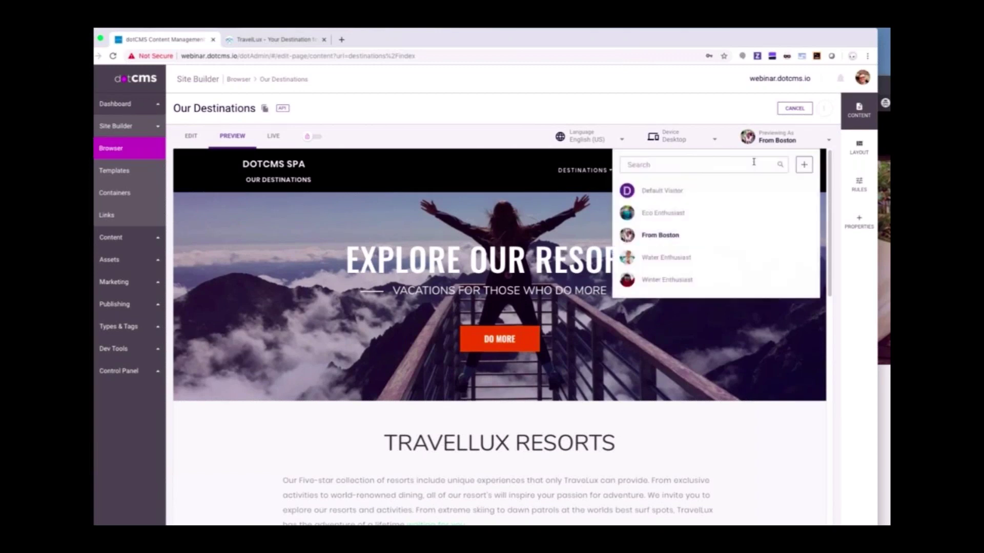
pyautogui.click(666, 197)
pyautogui.click(769, 137)
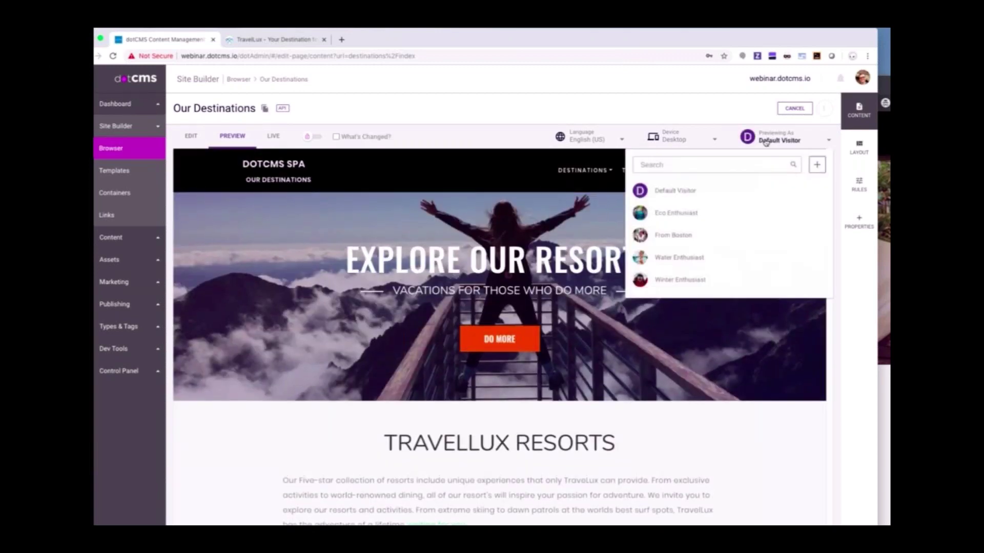
pyautogui.click(698, 195)
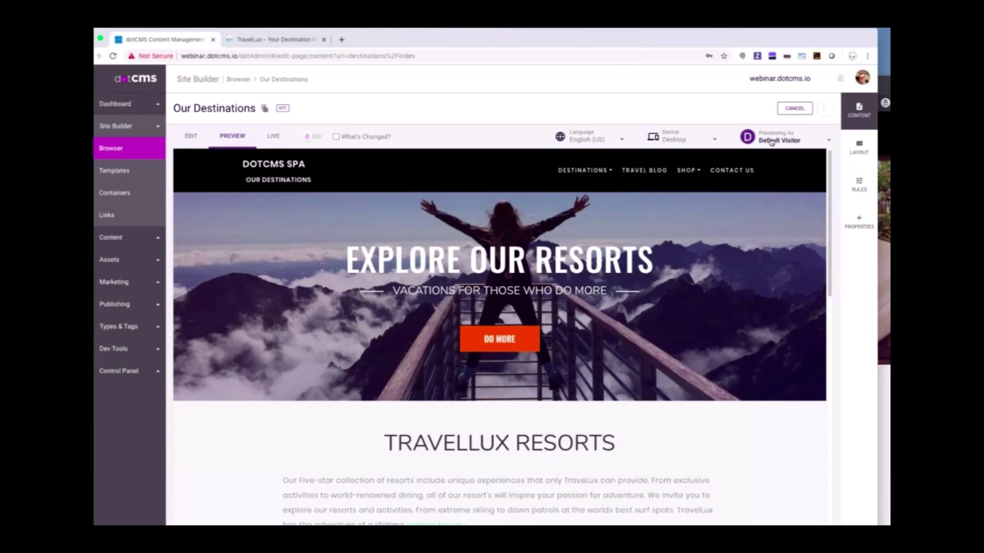
pyautogui.click(771, 142)
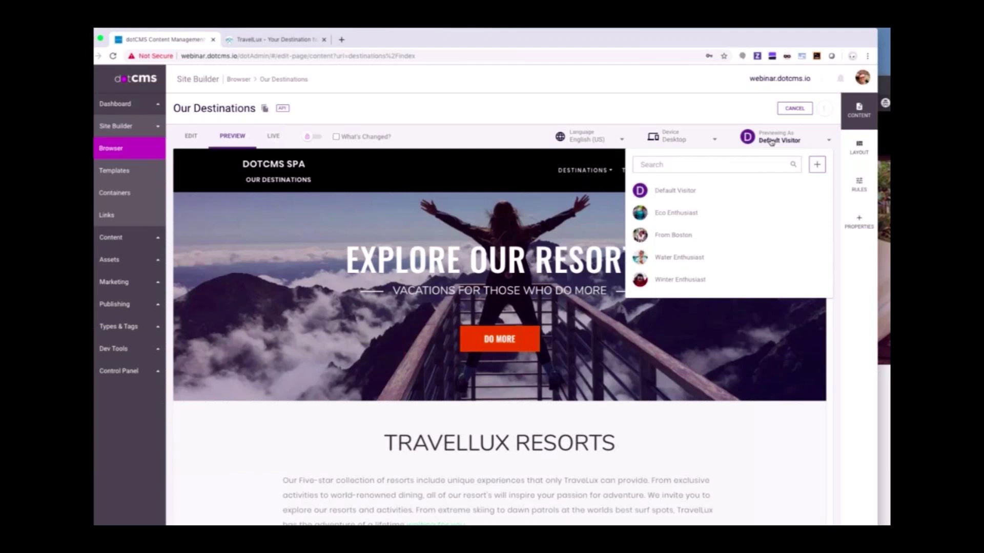
# Reopen the "Im From Boston!" rule and examine the available condition types and action types without changing them.
pyautogui.click(858, 184)
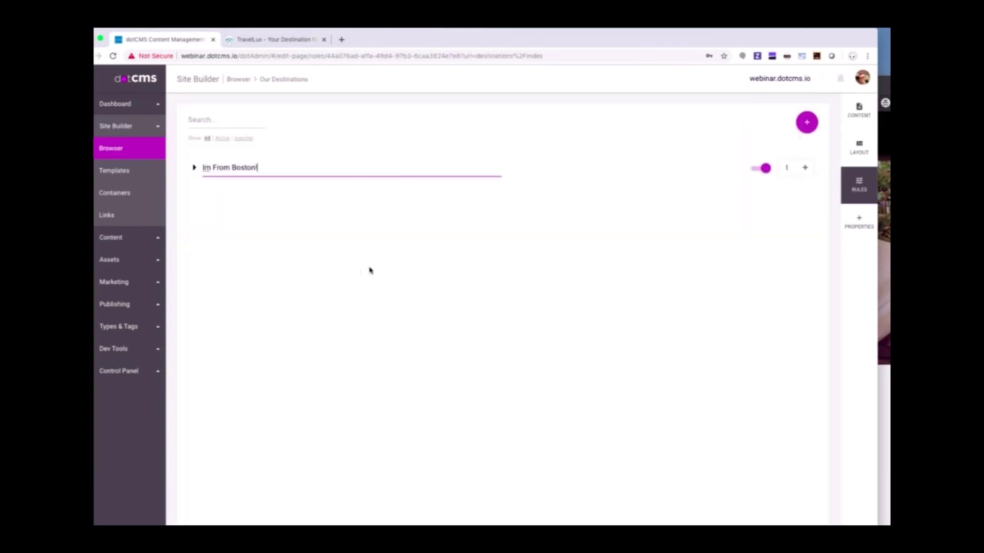
pyautogui.click(194, 168)
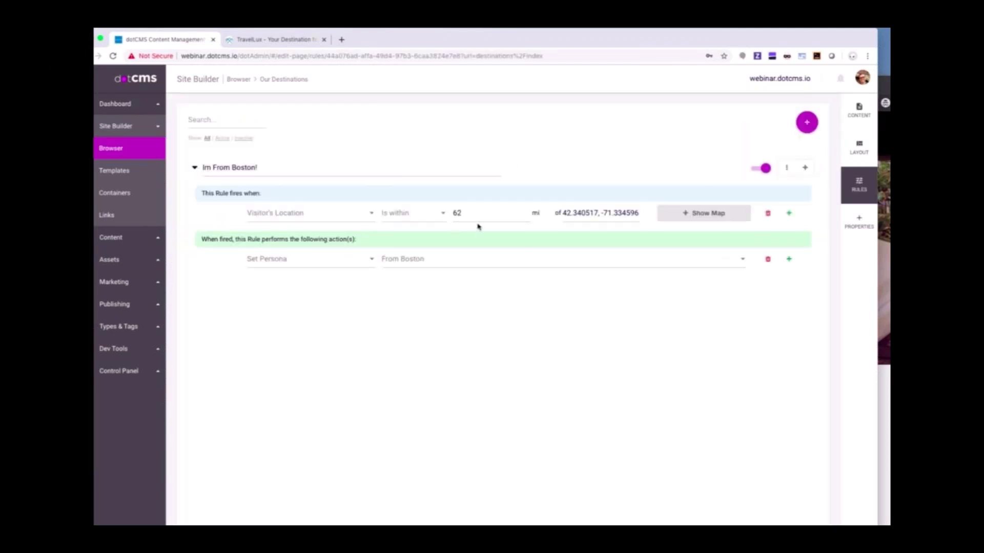
pyautogui.click(350, 222)
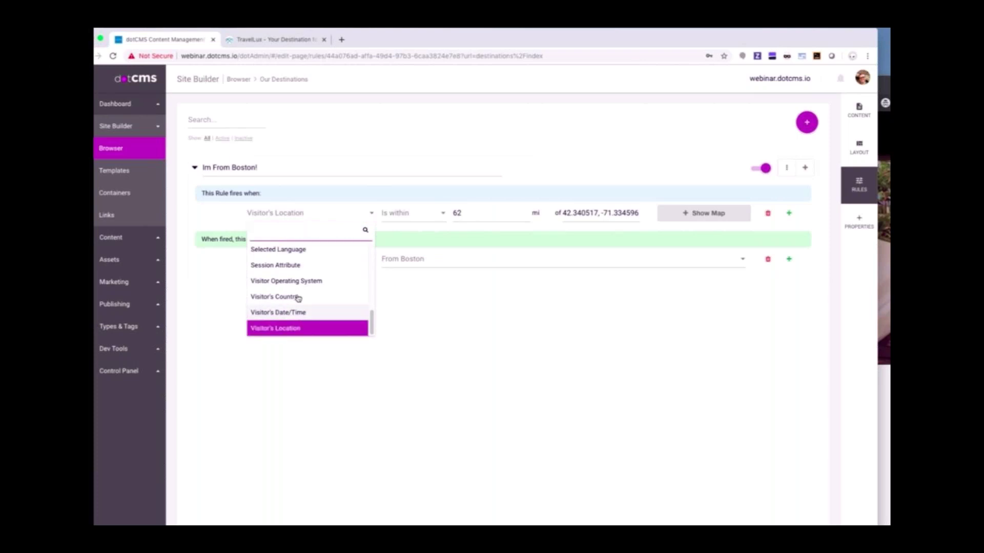
pyautogui.scroll(1, 301, 314)
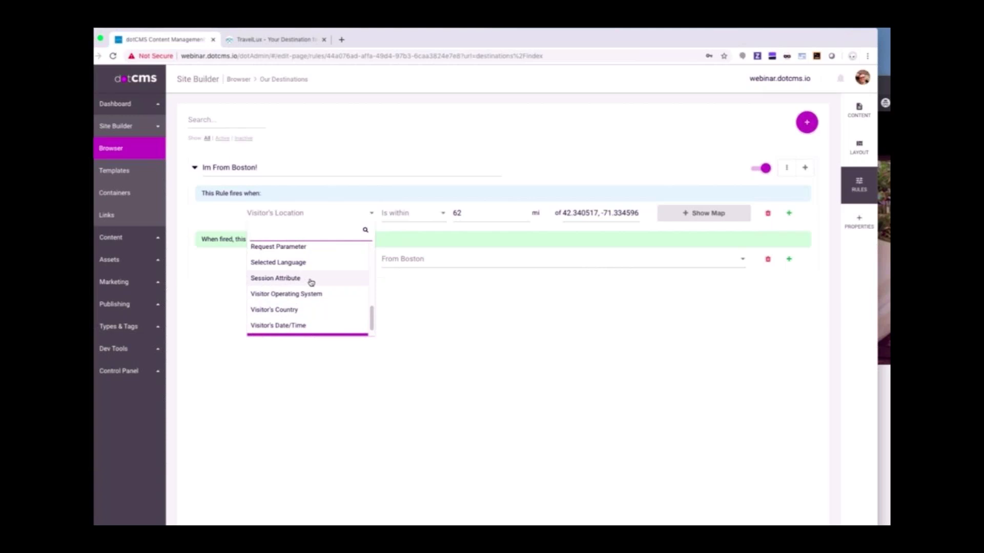
pyautogui.scroll(2, 297, 283)
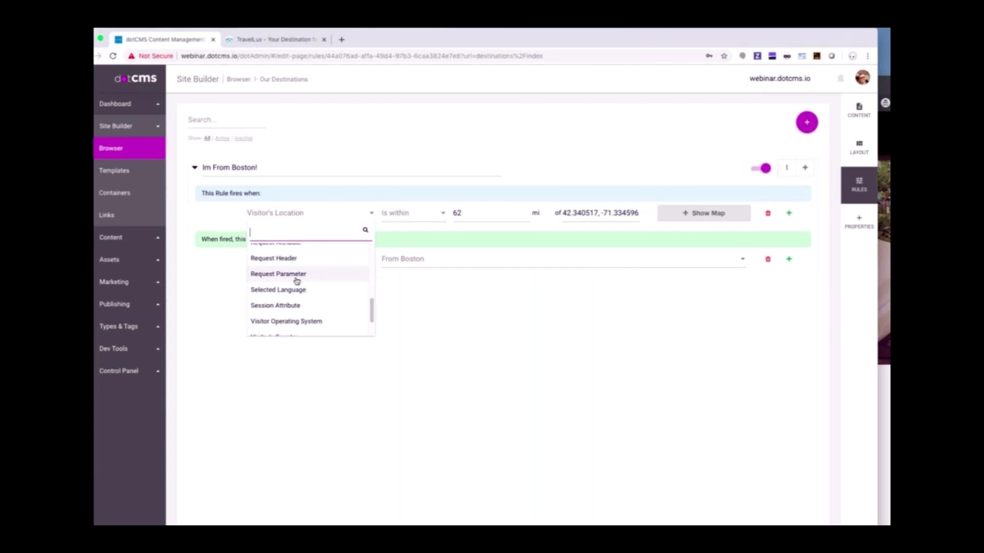
pyautogui.click(444, 307)
pyautogui.click(315, 219)
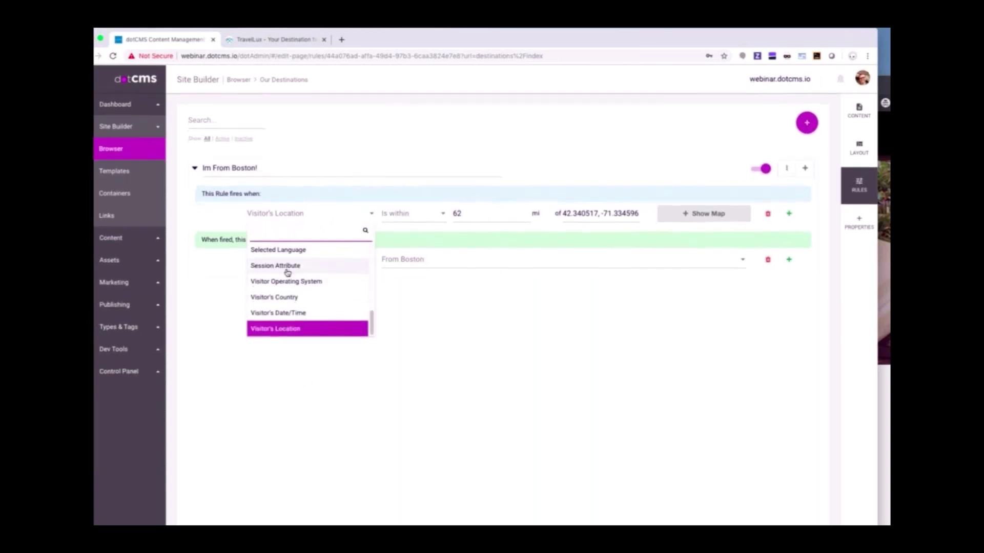
pyautogui.scroll(3, 287, 273)
pyautogui.click(518, 308)
pyautogui.click(318, 261)
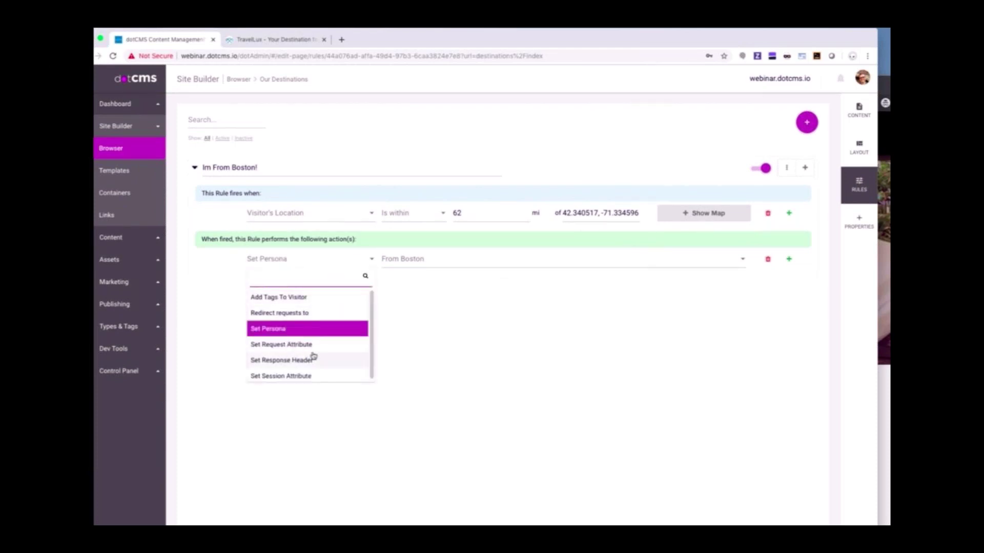
pyautogui.scroll(-1, 309, 364)
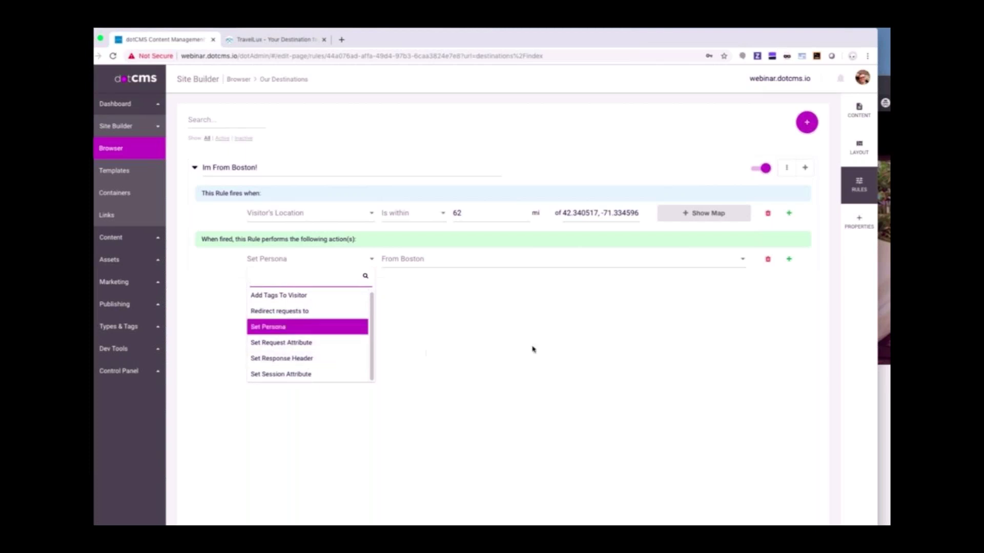
pyautogui.click(495, 340)
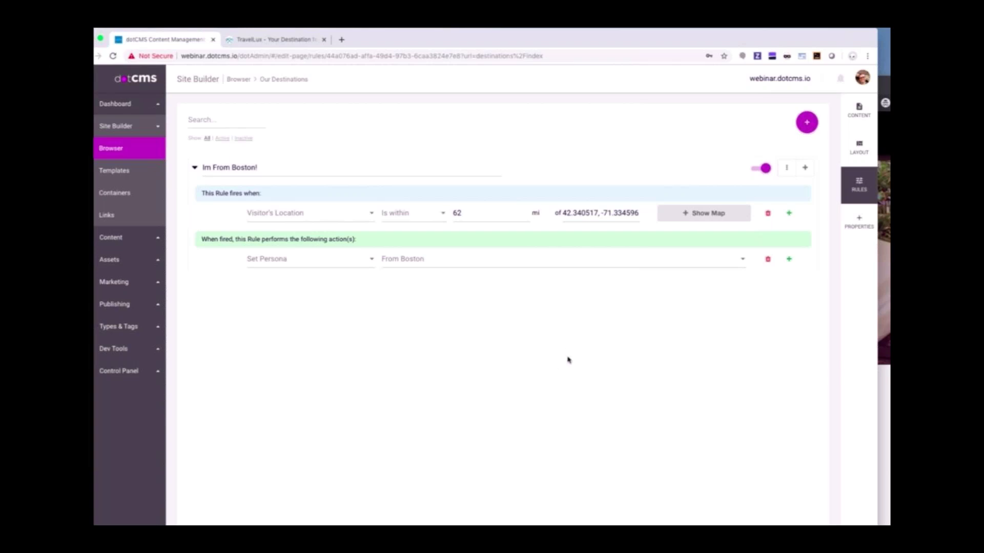
# Return to the page preview as From Boston, switch to editing, and accept personalizing the content for that persona.
pyautogui.press('super+bracketleft')
pyautogui.click(778, 141)
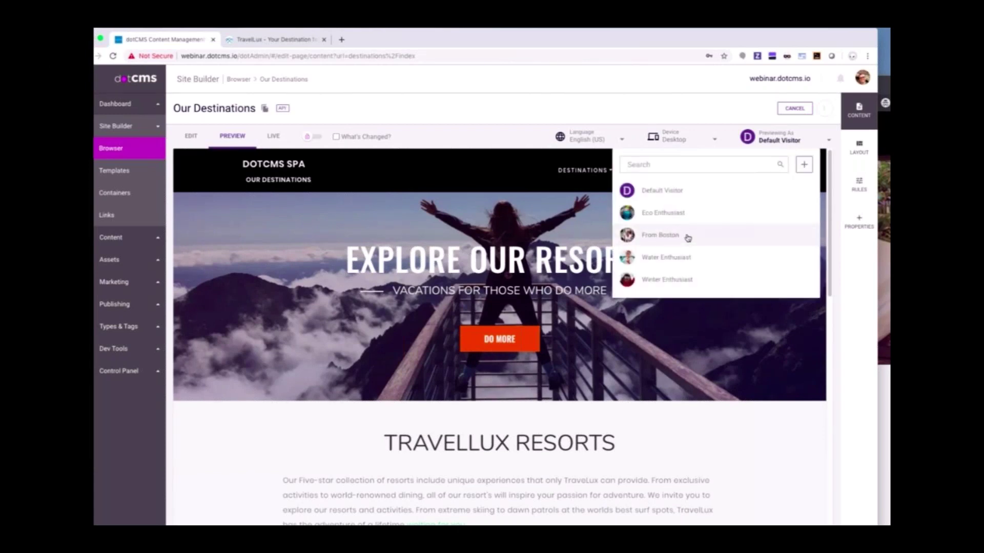
pyautogui.click(661, 235)
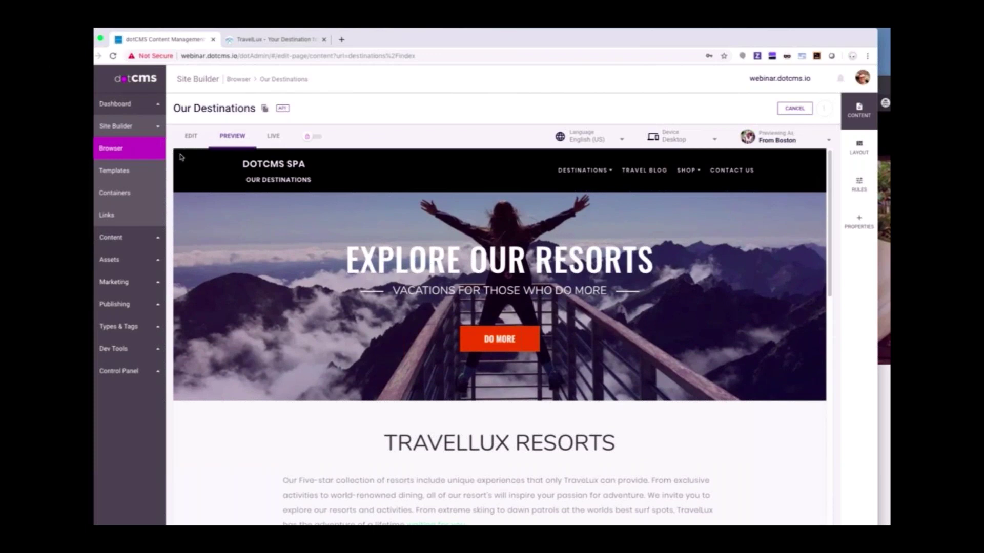
pyautogui.click(190, 137)
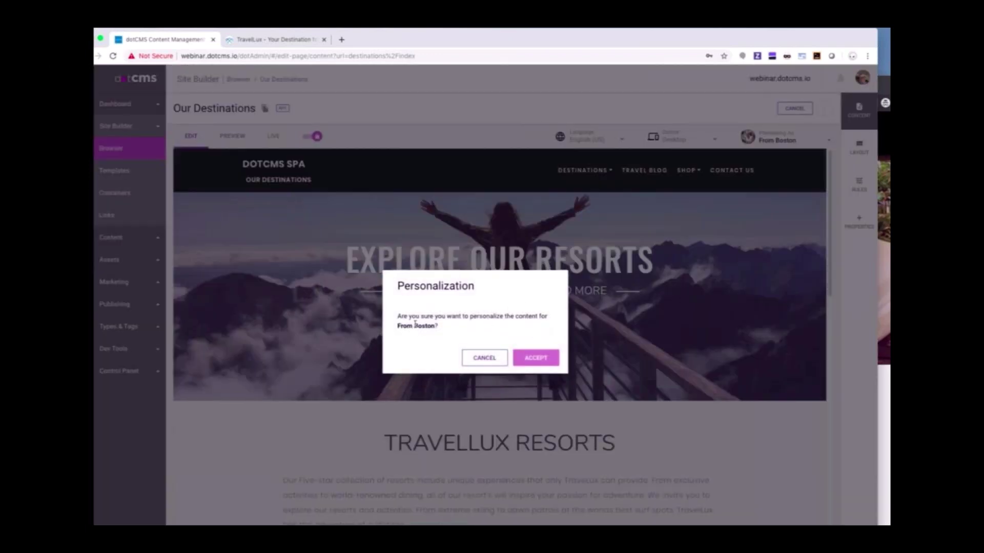
pyautogui.click(546, 360)
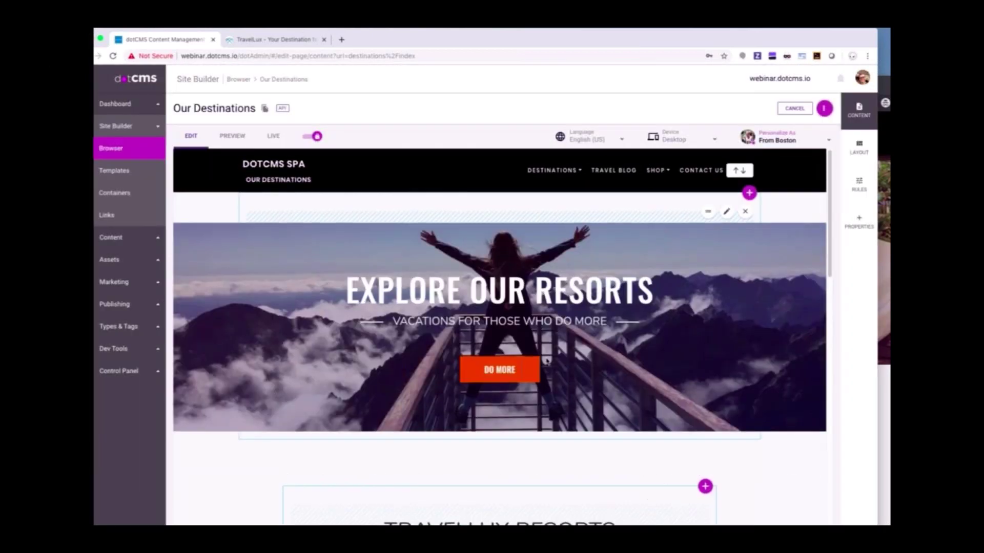
# Remove the "Explore Our Resorts" banner from the personalized Our Destinations page and confirm the removal.
pyautogui.scroll(-3, 738, 353)
pyautogui.scroll(3, 736, 354)
pyautogui.click(745, 211)
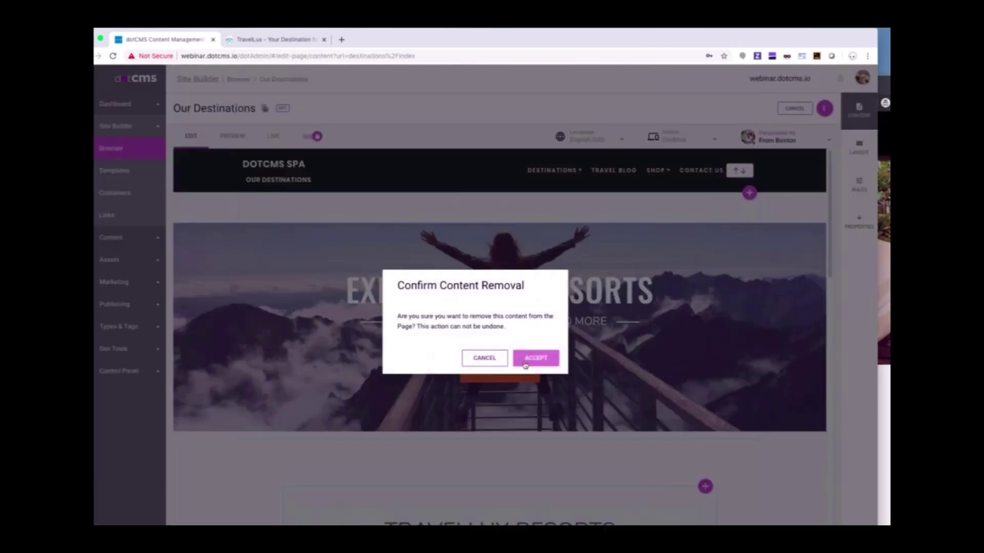
pyautogui.click(539, 359)
# Start creating a new Banner content item in the page's emptied banner container.
pyautogui.click(749, 194)
pyautogui.click(733, 211)
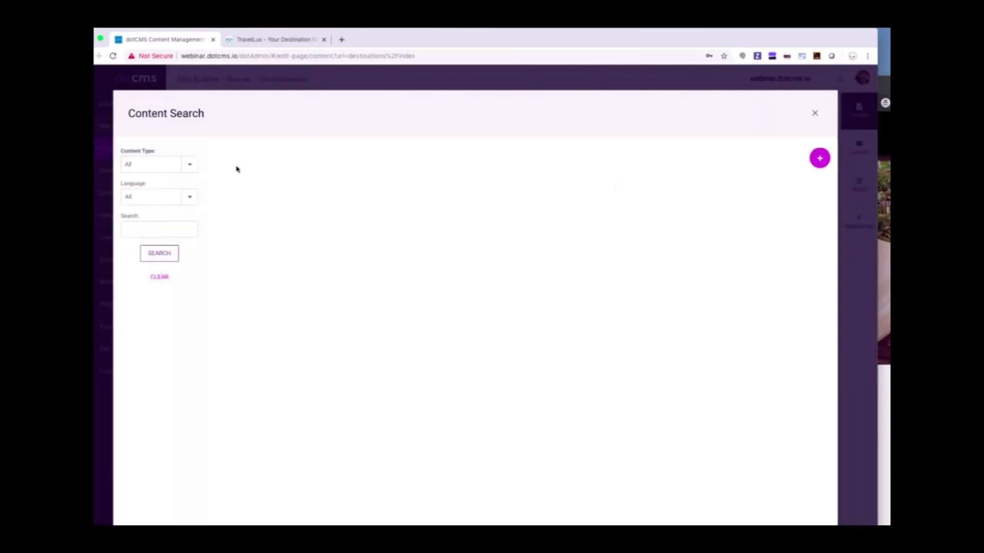
pyautogui.click(813, 158)
pyautogui.click(769, 191)
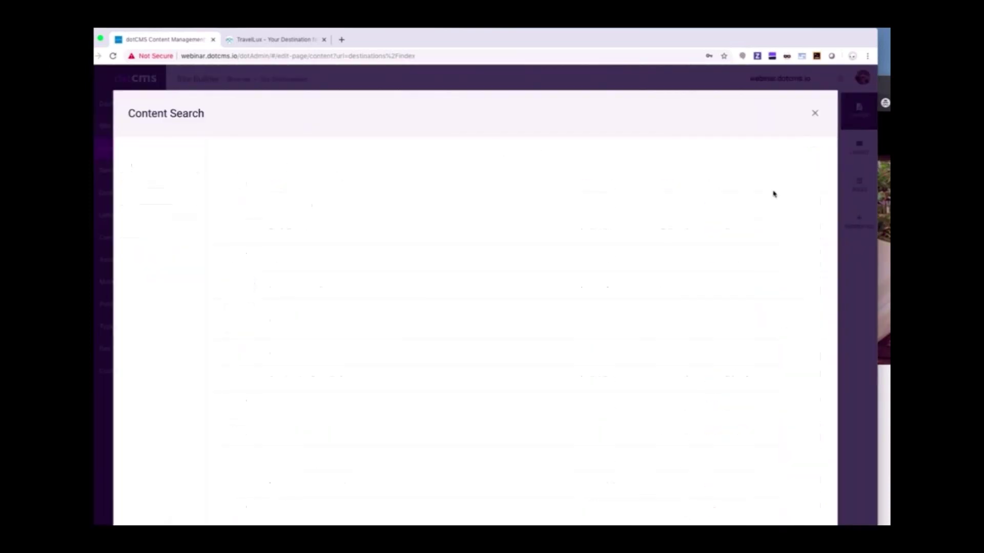
# Title the new banner "Don't You Wish You Were Here" and upload the tropical beach picture from the Desktop as its image.
pyautogui.click(243, 224)
pyautogui.write("Don't You")
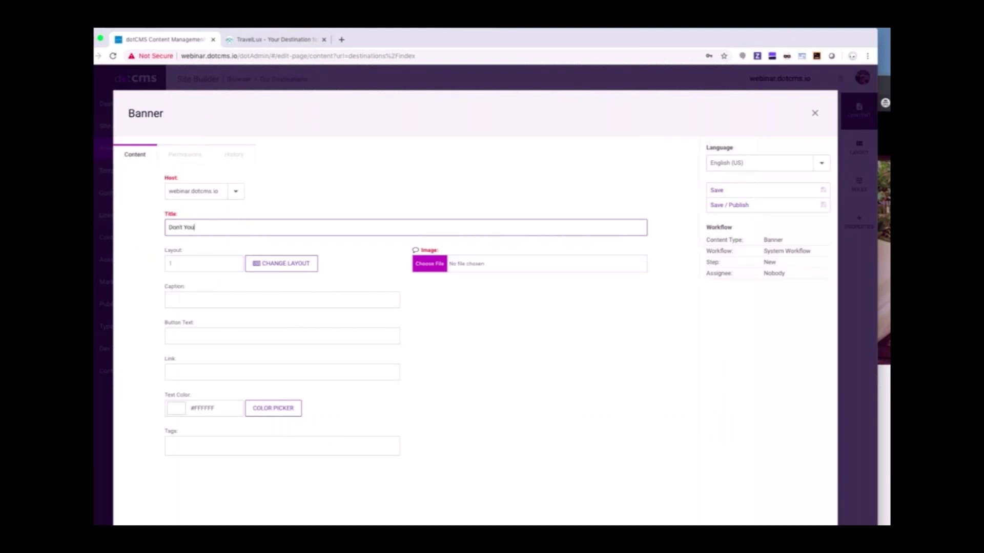
pyautogui.write(' Wish You Were Here')
pyautogui.click(429, 263)
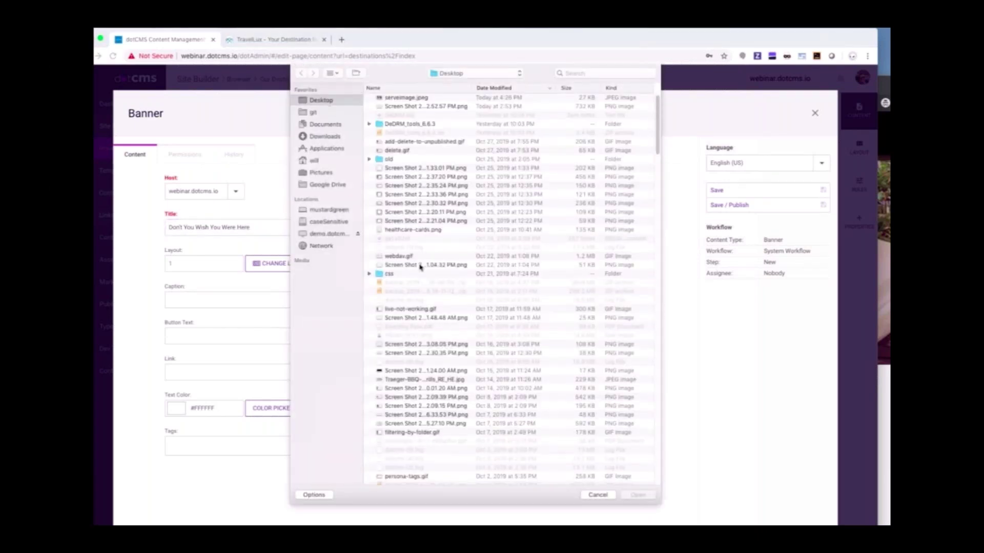
pyautogui.doubleClick(424, 266)
pyautogui.doubleClick(404, 108)
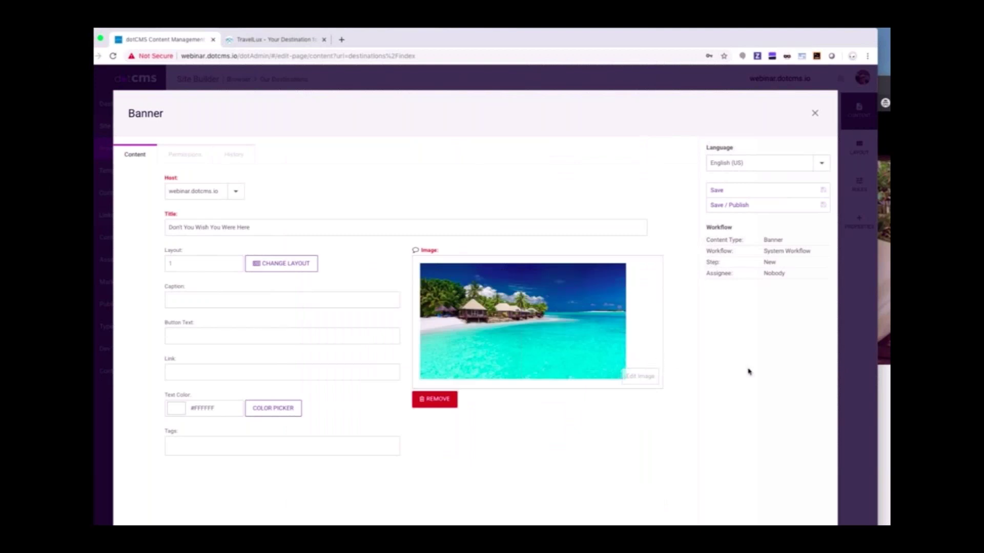
# Set the banner's caption to "What are you waiting for?" and its button text to "Inquire Now".
pyautogui.click(278, 301)
pyautogui.write('What a')
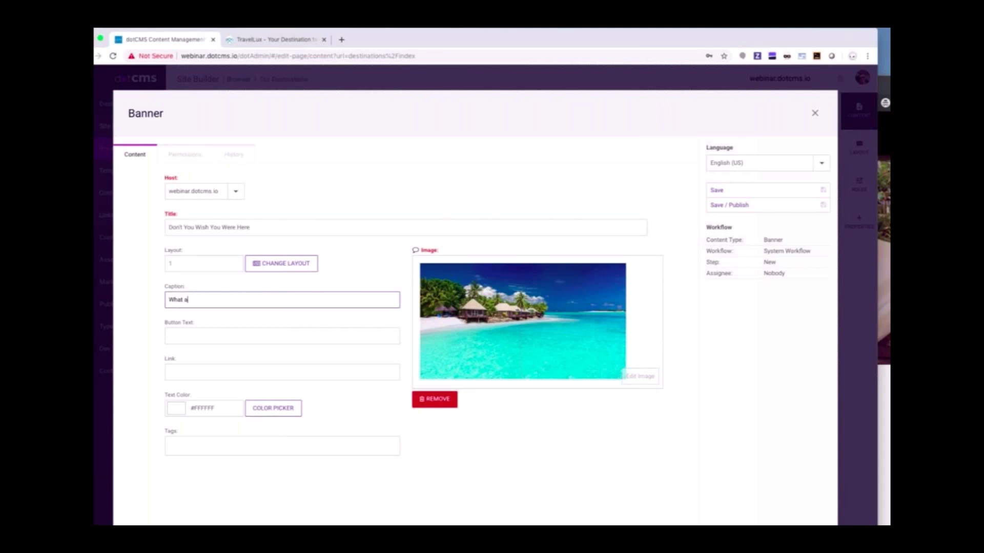
pyautogui.write('re you waiting for?')
pyautogui.press('Tab')
pyautogui.write('Inquire No')
# Copy the path /destinations/french-polynesia from the TravelLux site's French Polynesia page and use it as the banner's link.
pyautogui.click(276, 372)
pyautogui.click(281, 39)
pyautogui.moveTo(544, 129)
pyautogui.click(464, 176)
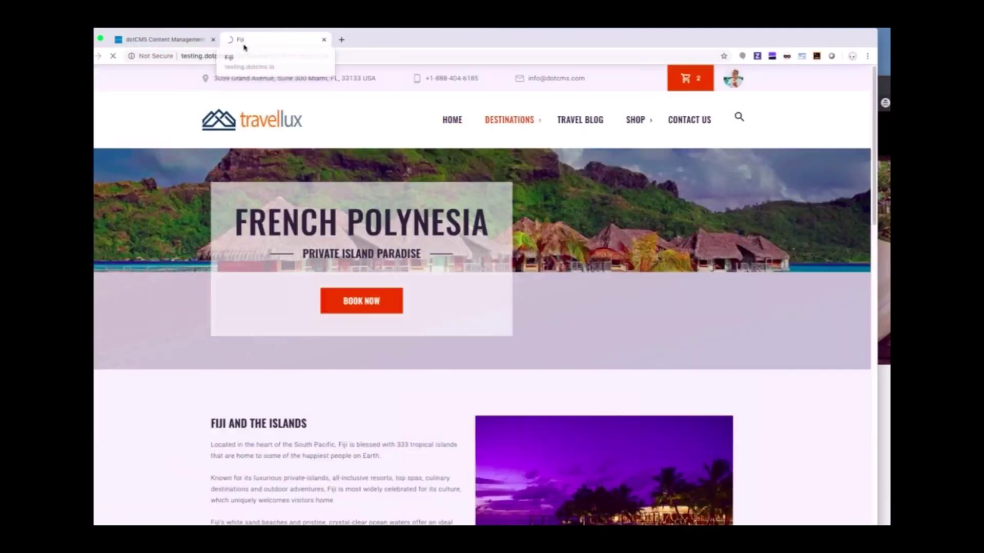
pyautogui.moveTo(236, 56); pyautogui.dragTo(328, 57)
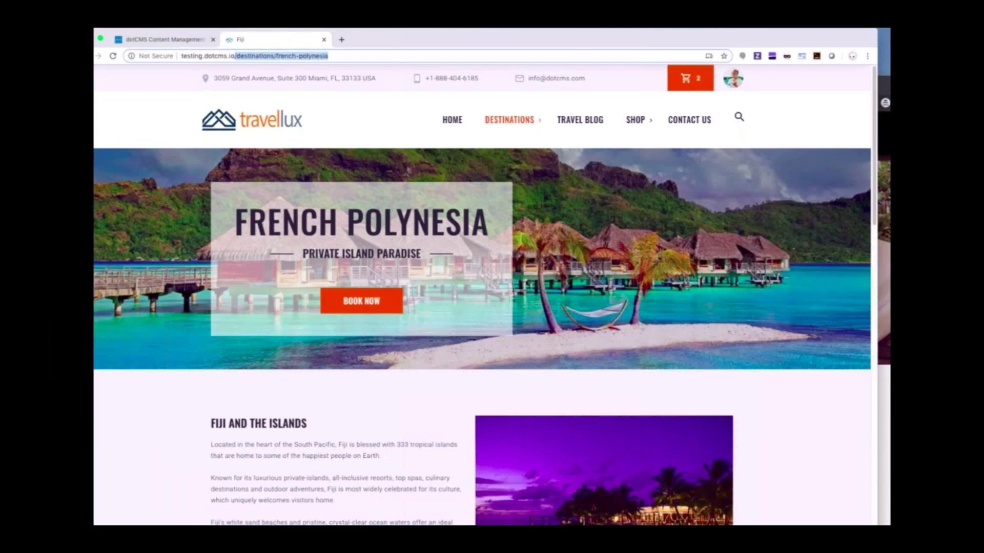
pyautogui.press('super+c')
pyautogui.press('super+1')
pyautogui.press('super+v')
# Tag the banner with fromboston, waterenthusiast and surfer, and save and publish it.
pyautogui.click(310, 442)
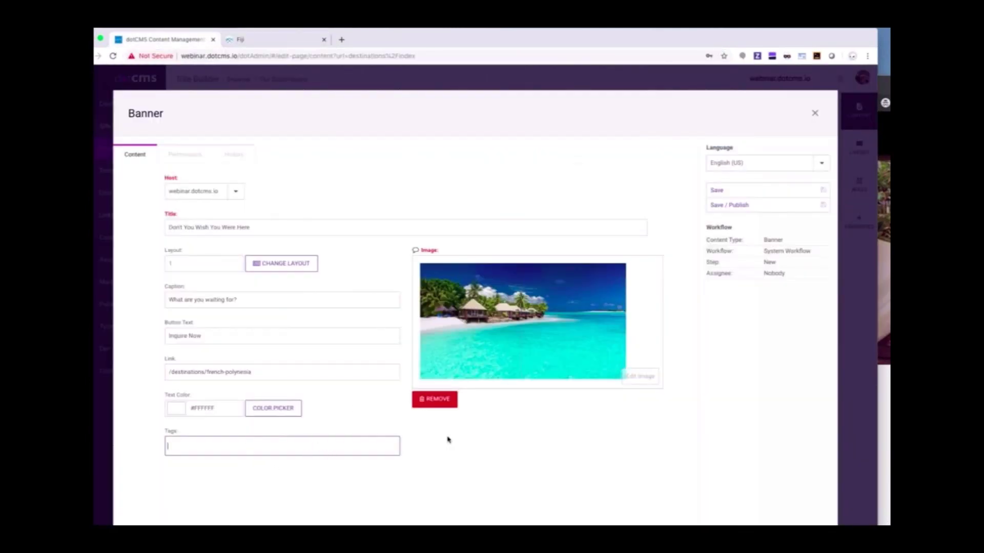
pyautogui.write('fromboston')
pyautogui.press('Return')
pyautogui.write('wat')
pyautogui.press('Down')
pyautogui.press('Return')
pyautogui.write('sur')
pyautogui.press('Down')
pyautogui.press('Return')
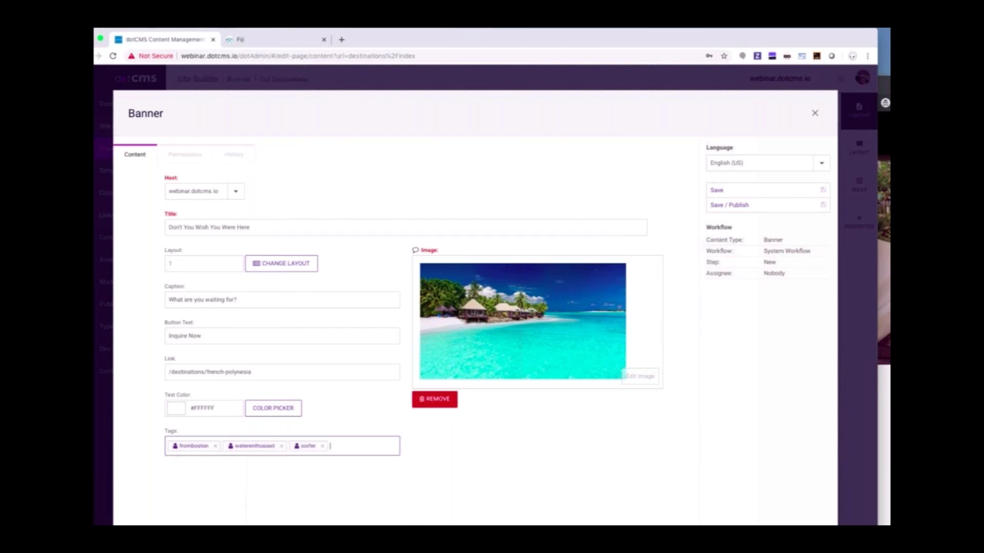
pyautogui.click(786, 205)
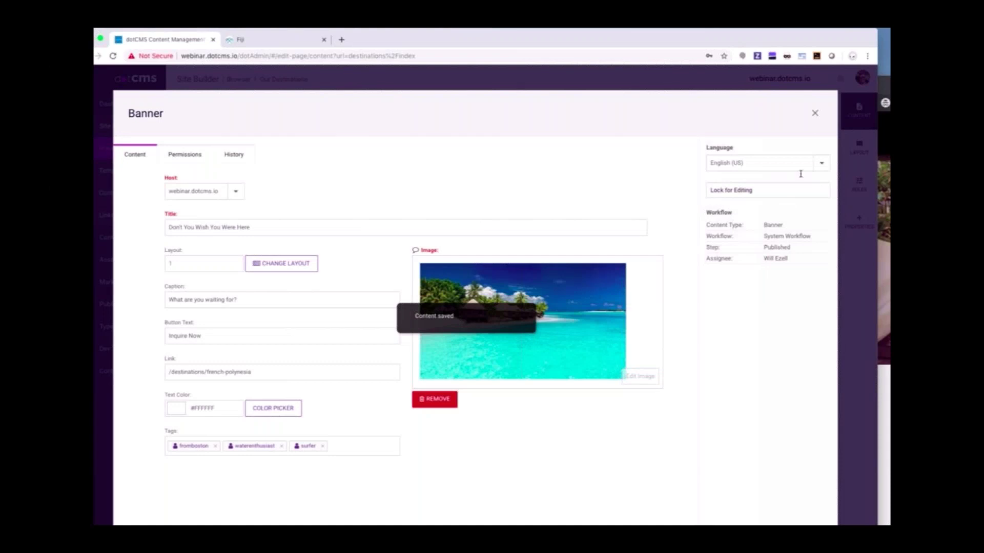
pyautogui.click(814, 113)
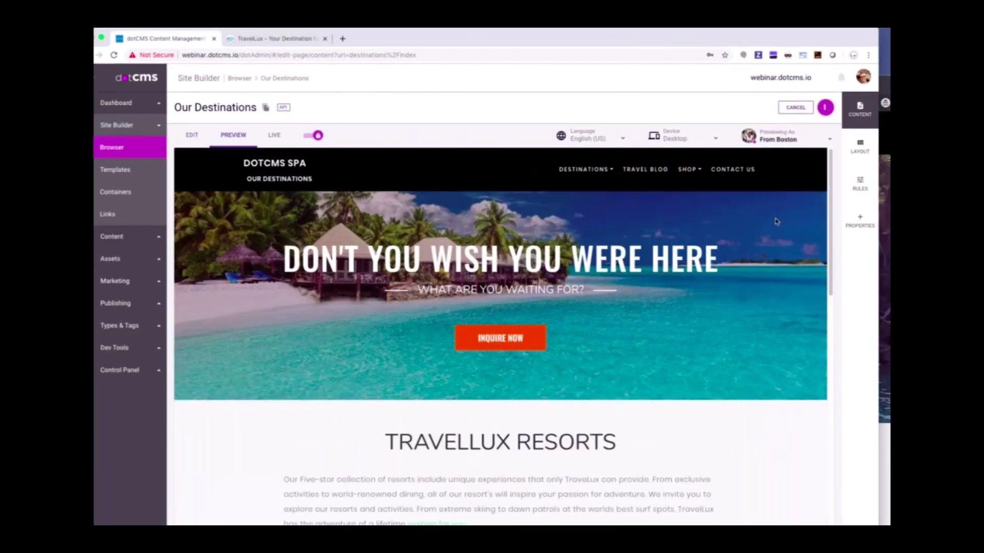
# Compare the Our Destinations preview as Default Visitor and as From Boston.
pyautogui.click(789, 142)
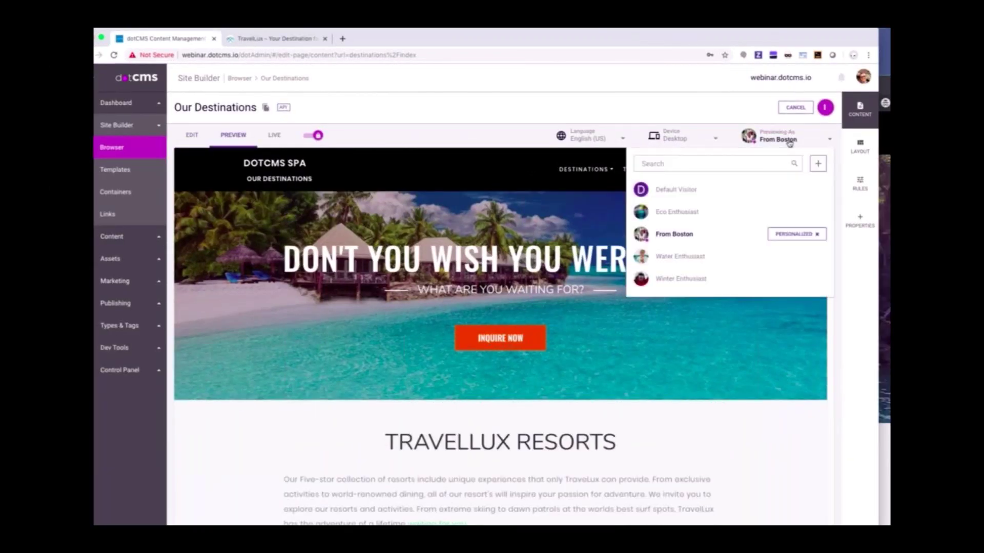
pyautogui.click(682, 198)
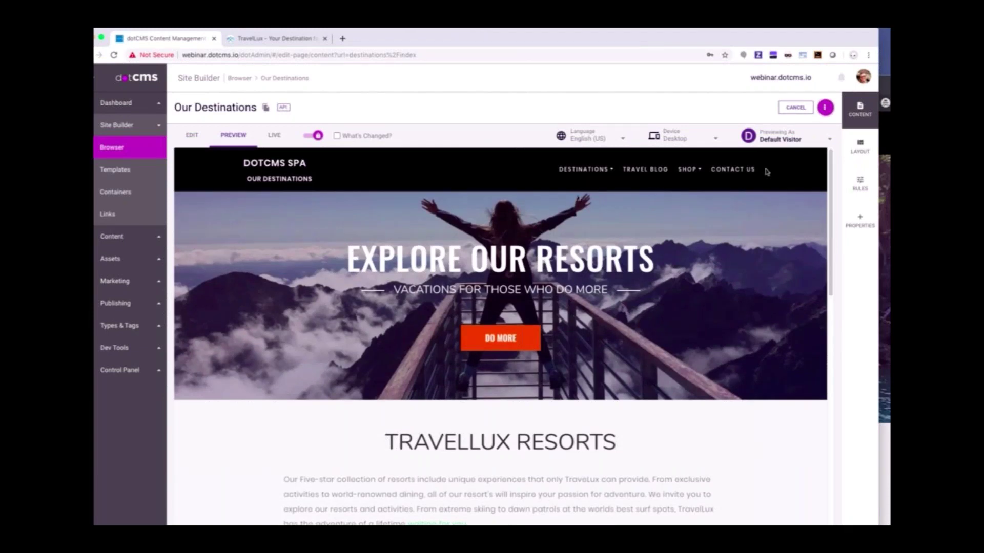
pyautogui.click(780, 136)
pyautogui.click(683, 246)
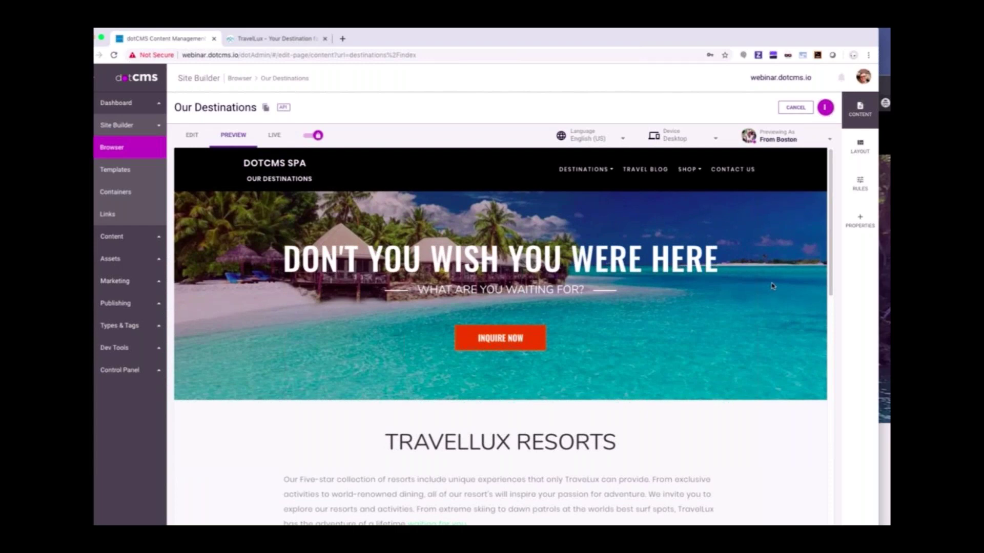
# Return to editing as From Boston and remove the TravelLux Resorts text block below the banner, confirming the removal.
pyautogui.click(192, 136)
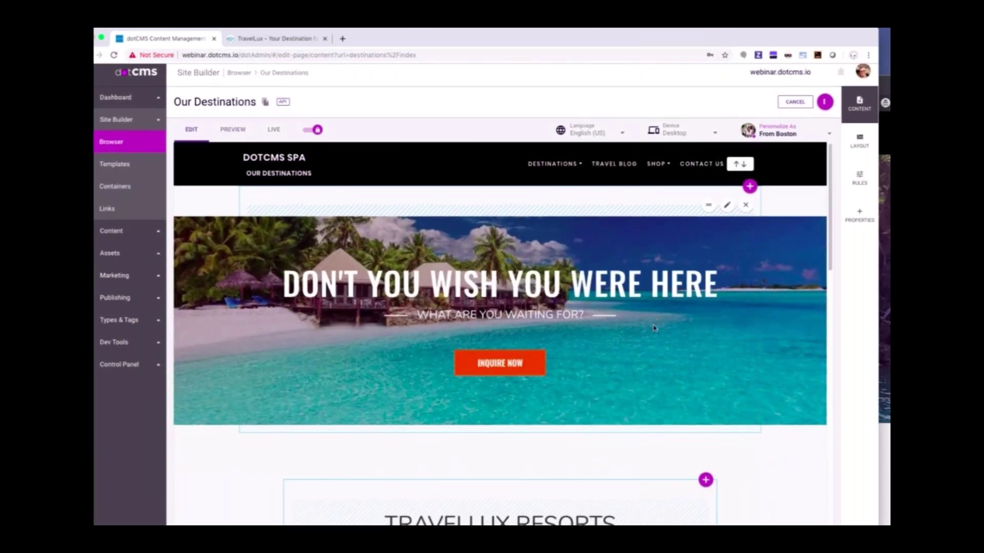
pyautogui.scroll(-3, 655, 322)
pyautogui.scroll(3, 440, 296)
pyautogui.scroll(-3, 441, 294)
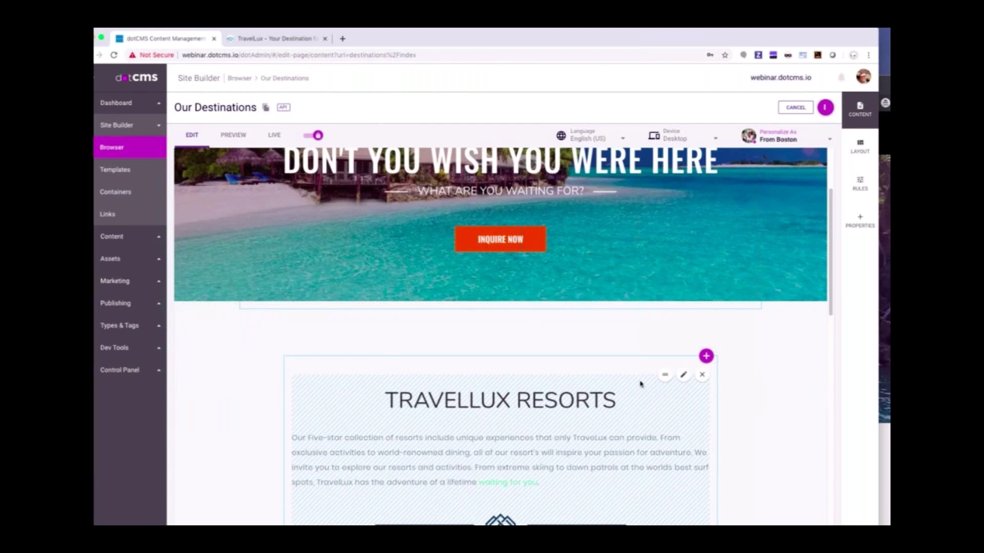
pyautogui.click(700, 377)
pyautogui.click(540, 360)
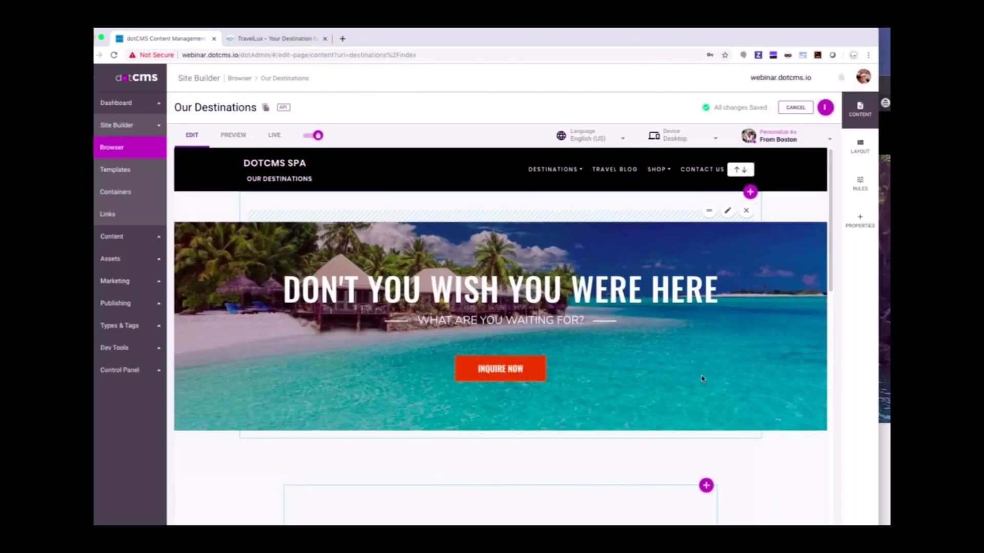
# Add the existing rich text content "Interested?" to the emptied container below the banner.
pyautogui.scroll(-3, 702, 379)
pyautogui.click(705, 325)
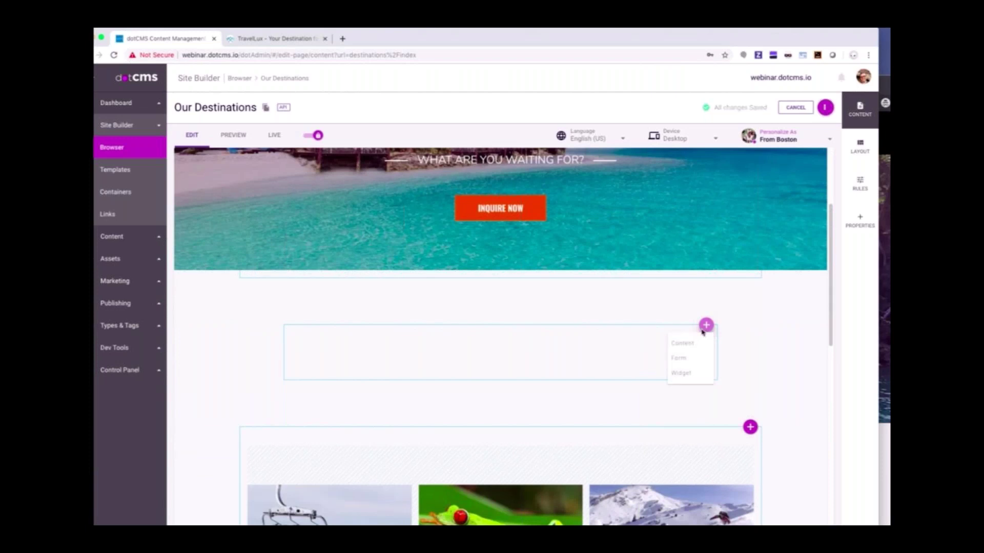
pyautogui.click(683, 343)
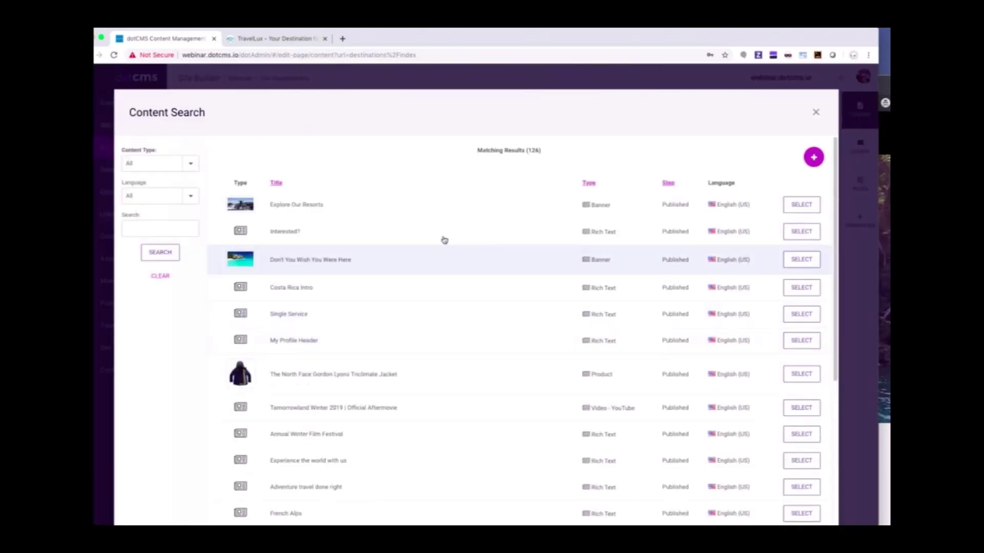
pyautogui.click(441, 246)
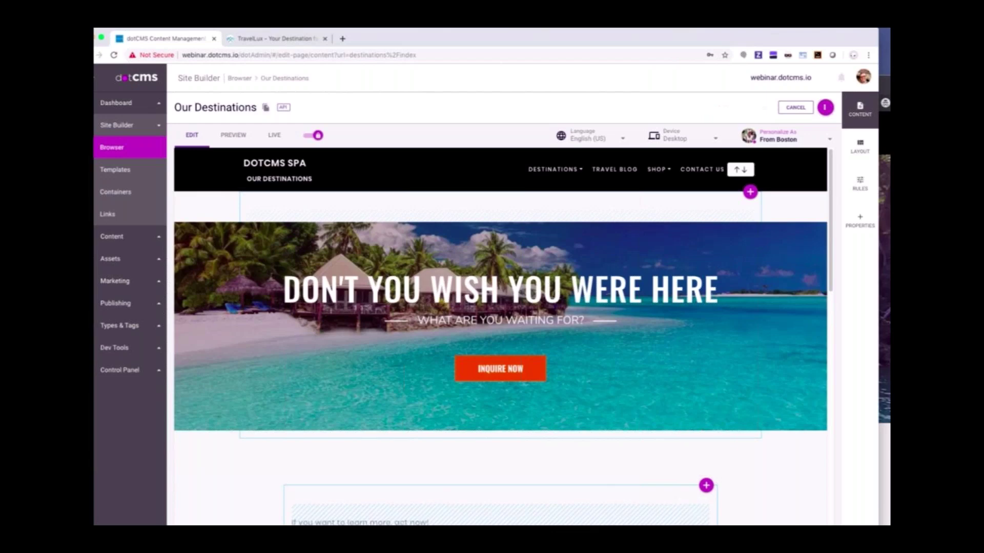
# Add the Contact form to the same container as the "act now" text and look over its fields.
pyautogui.scroll(-2, 756, 520)
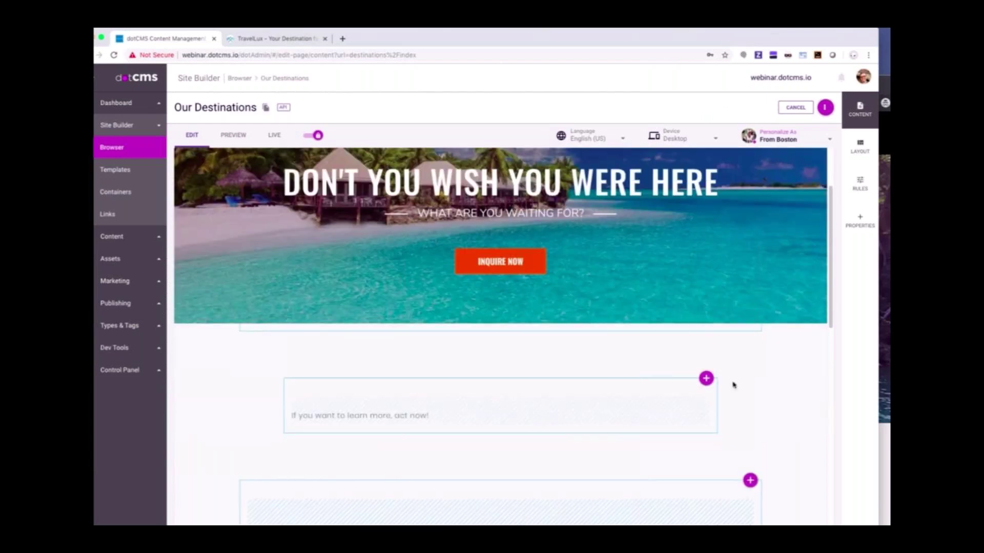
pyautogui.click(706, 378)
pyautogui.click(695, 410)
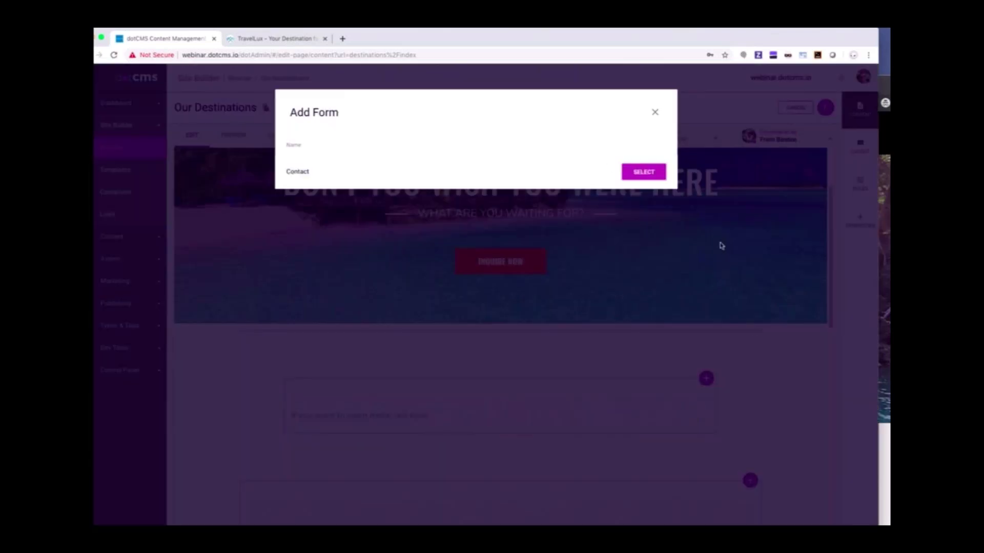
pyautogui.click(641, 170)
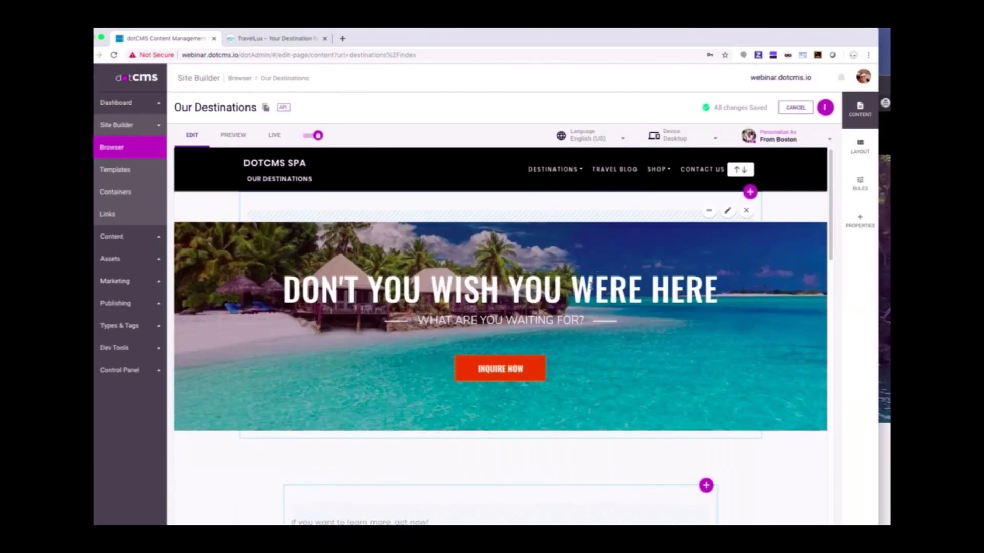
pyautogui.scroll(-5, 590, 288)
pyautogui.scroll(-3, 590, 288)
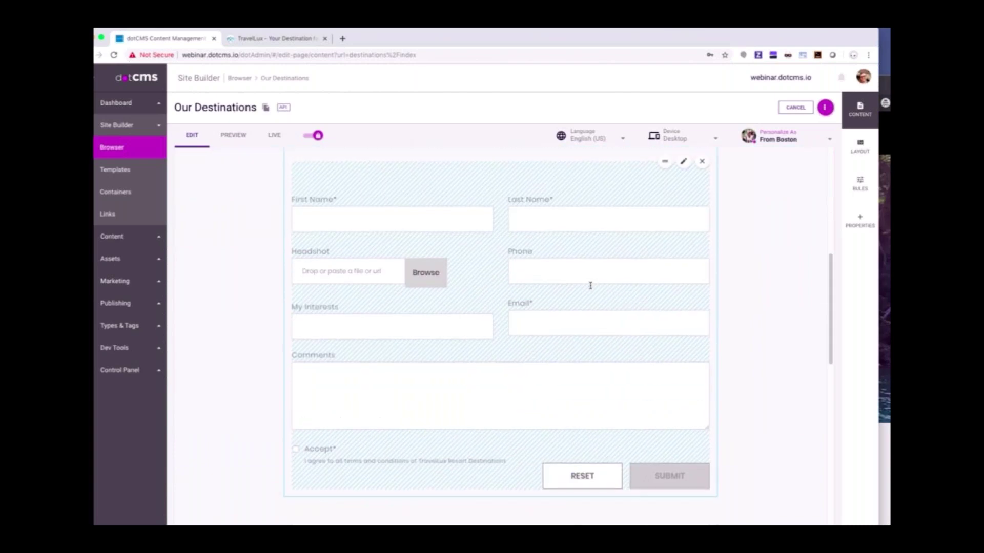
# Save and publish the personalized Our Destinations page.
pyautogui.scroll(8, 590, 288)
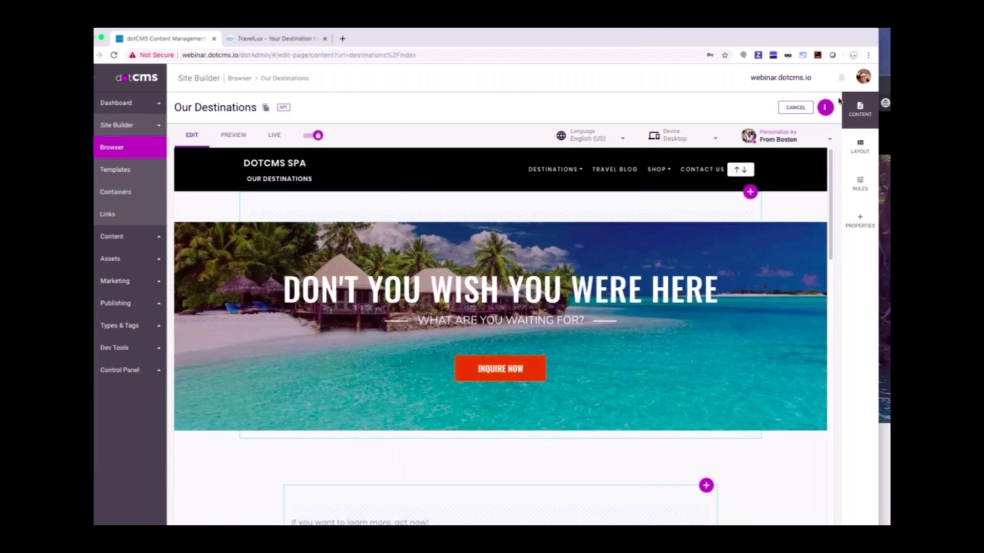
pyautogui.click(823, 112)
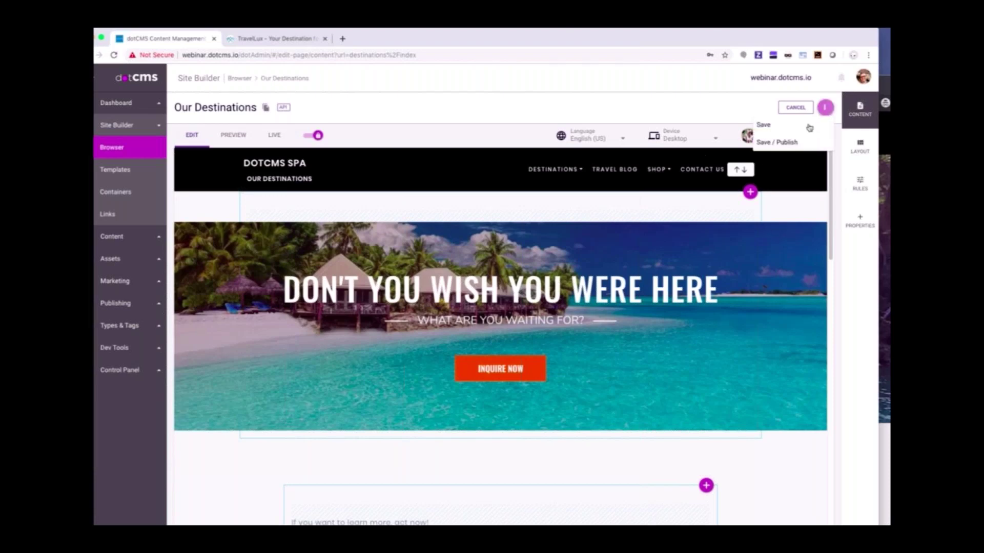
pyautogui.click(788, 143)
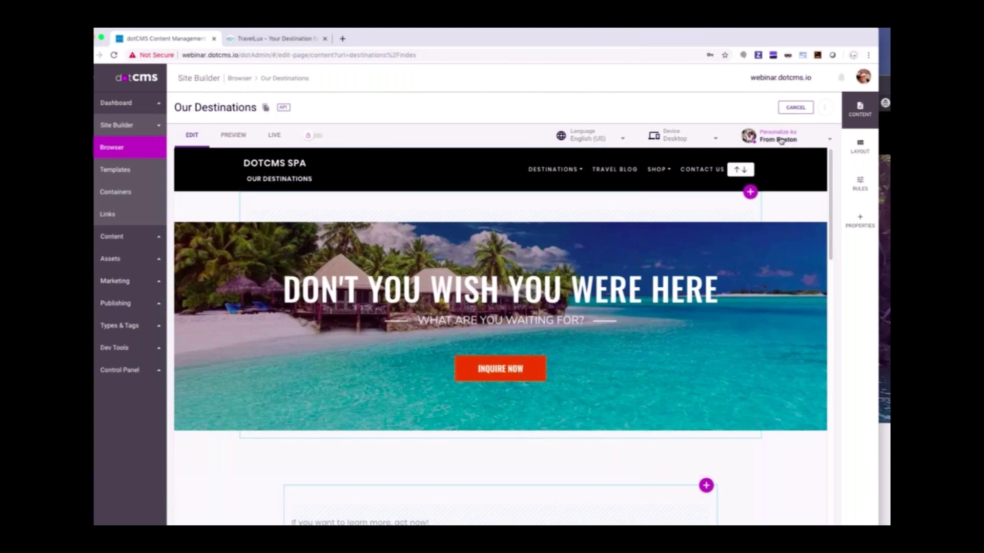
# Review the conditions and action of the page's "Im From Boston!" rule and return to the site browser.
pyautogui.click(862, 185)
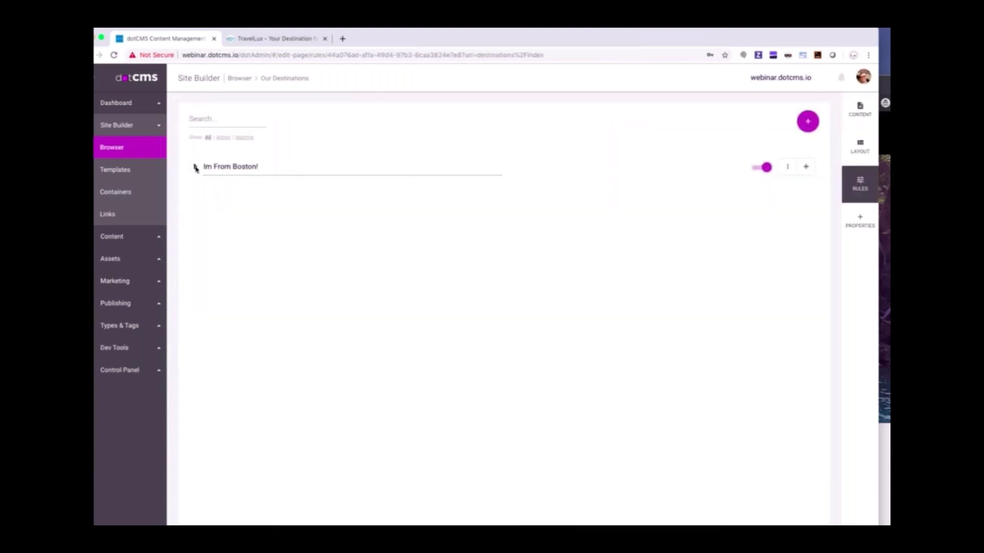
pyautogui.click(196, 167)
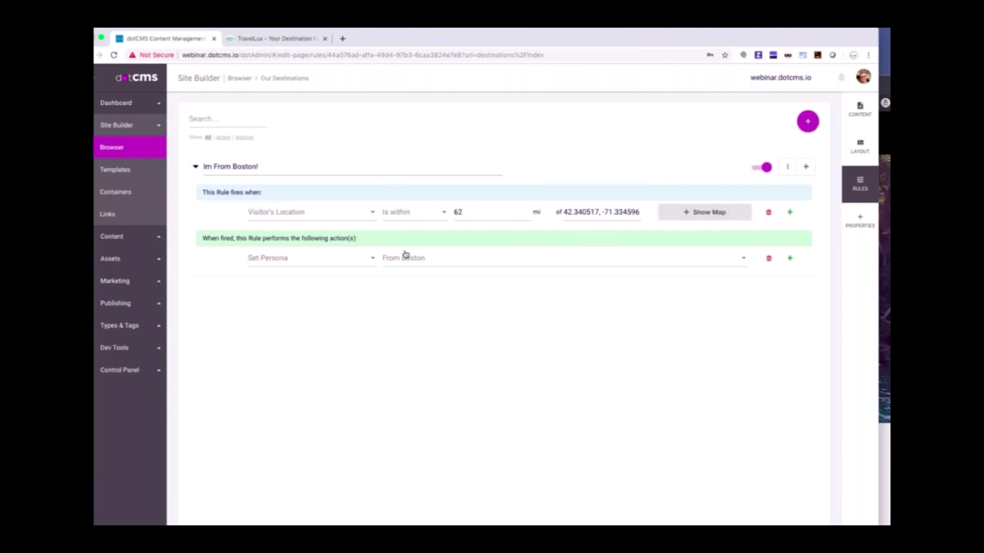
pyautogui.click(132, 151)
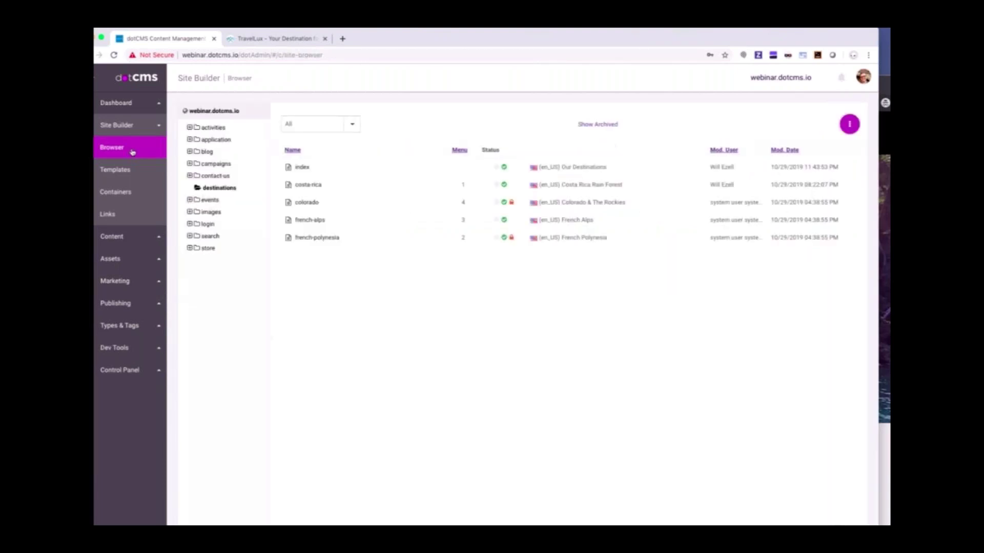
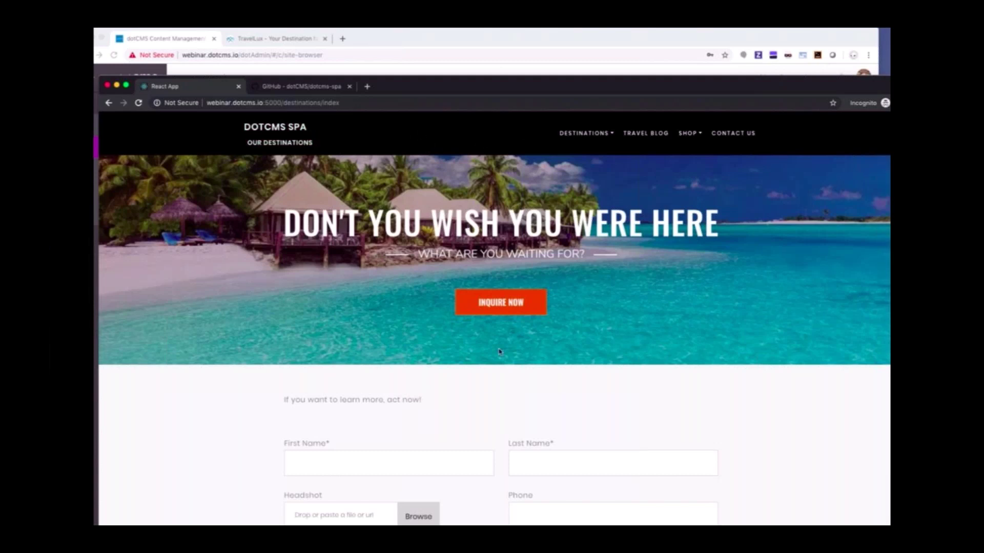
# Look over the contact form on the live Our Destinations page in the React app.
pyautogui.scroll(-2, 487, 336)
pyautogui.scroll(-3, 497, 355)
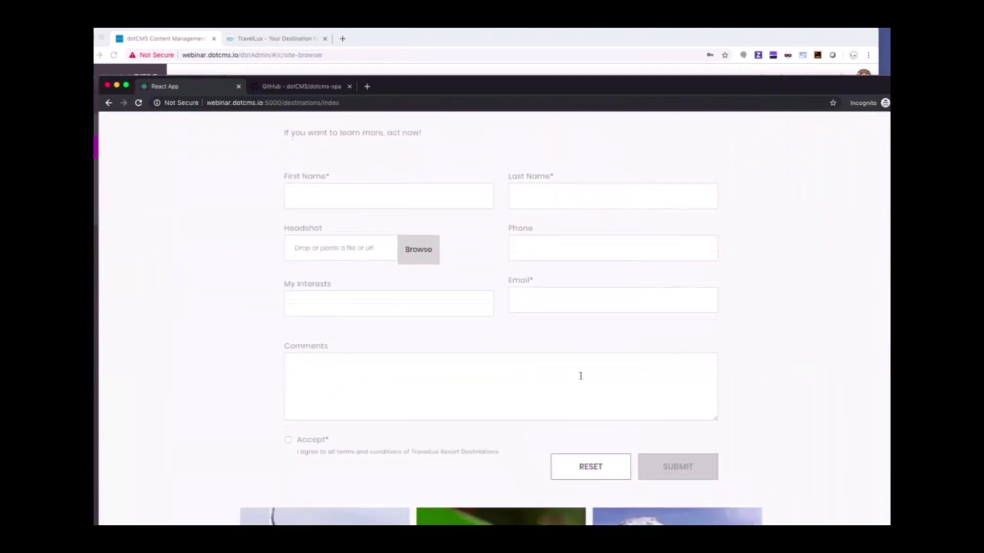
pyautogui.click(618, 384)
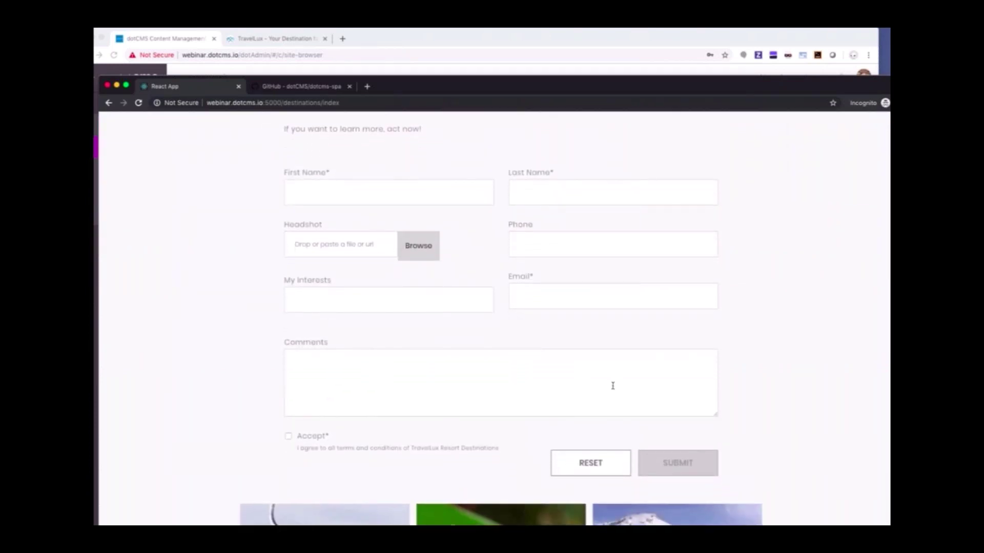
# View the live page's HTML source, close it and return to the page's banner.
pyautogui.rightClick(151, 307)
pyautogui.click(215, 405)
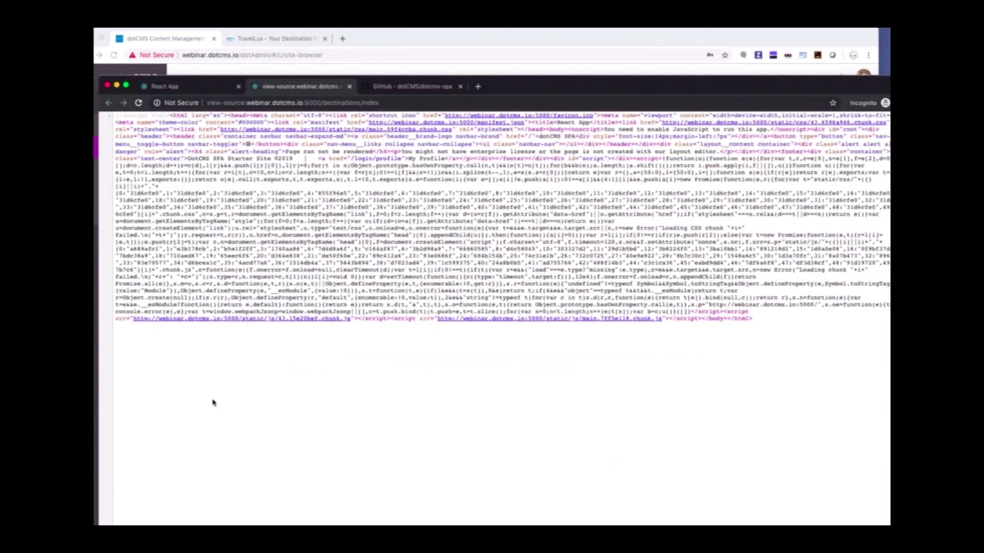
pyautogui.click(350, 86)
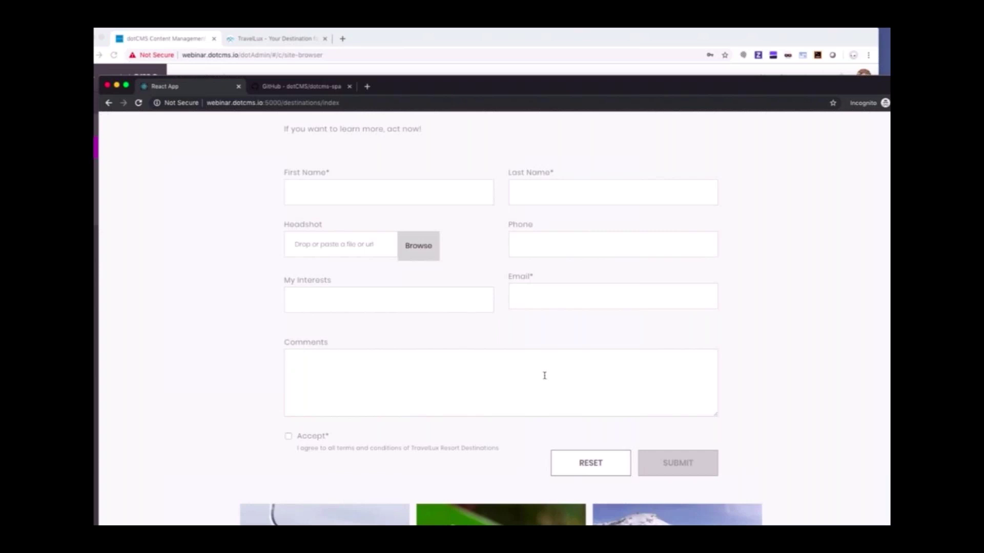
pyautogui.scroll(2, 545, 375)
pyautogui.scroll(3, 545, 375)
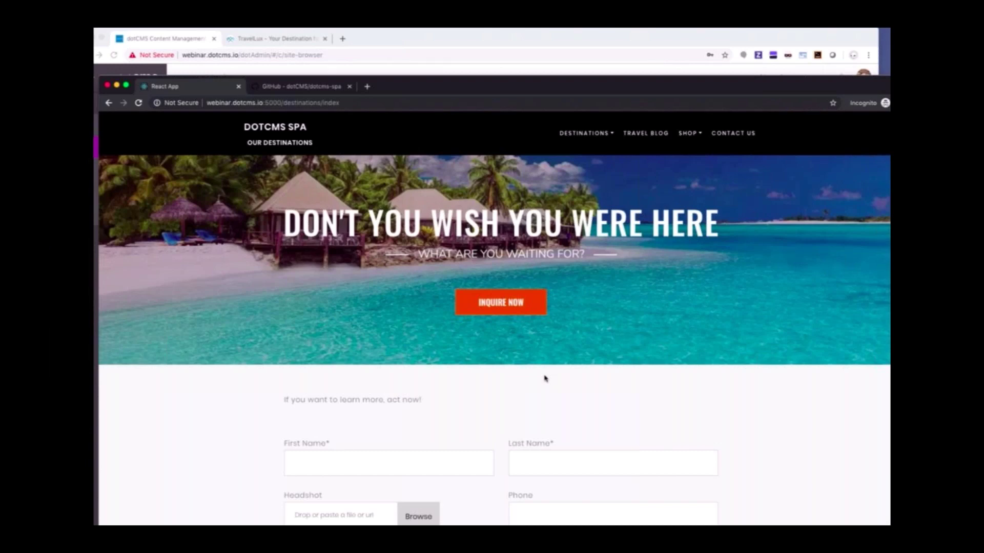
# Examine the current persona, persona weighting, device and browser details and tags on the React app's My Profile page.
pyautogui.scroll(-15, 301, 323)
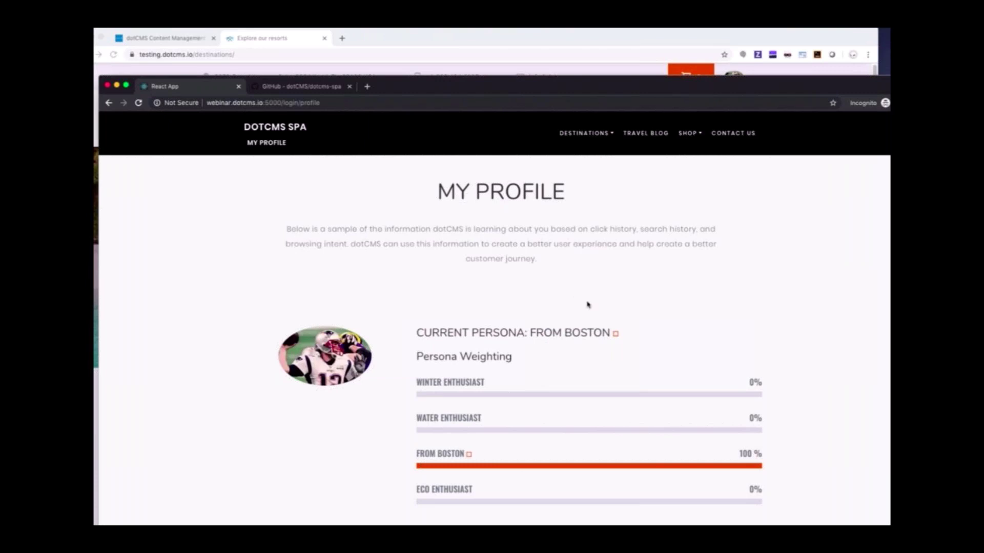
pyautogui.scroll(-3, 584, 315)
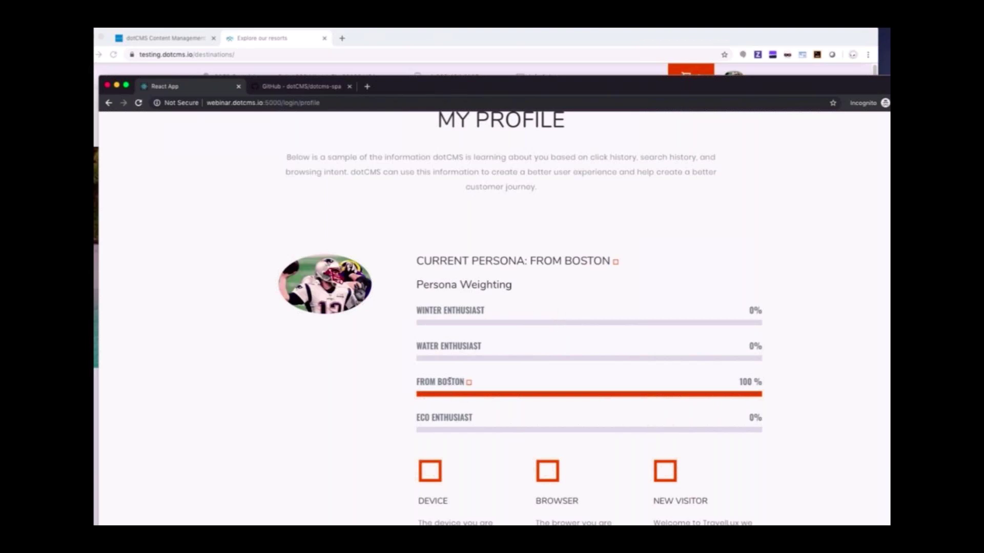
pyautogui.scroll(-3, 544, 394)
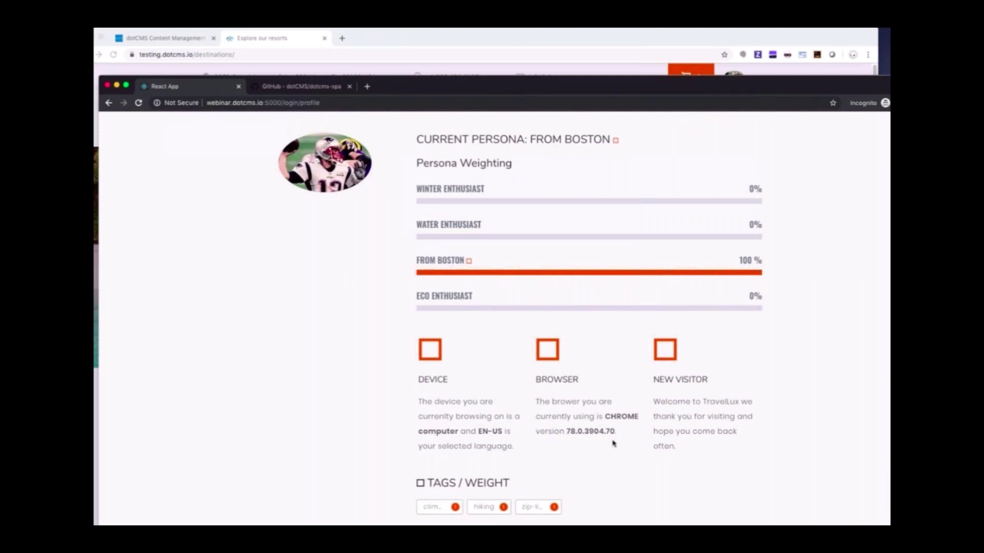
# Examine the tags and location sections of the My Profile page, zooming out the location map.
pyautogui.scroll(-3, 615, 441)
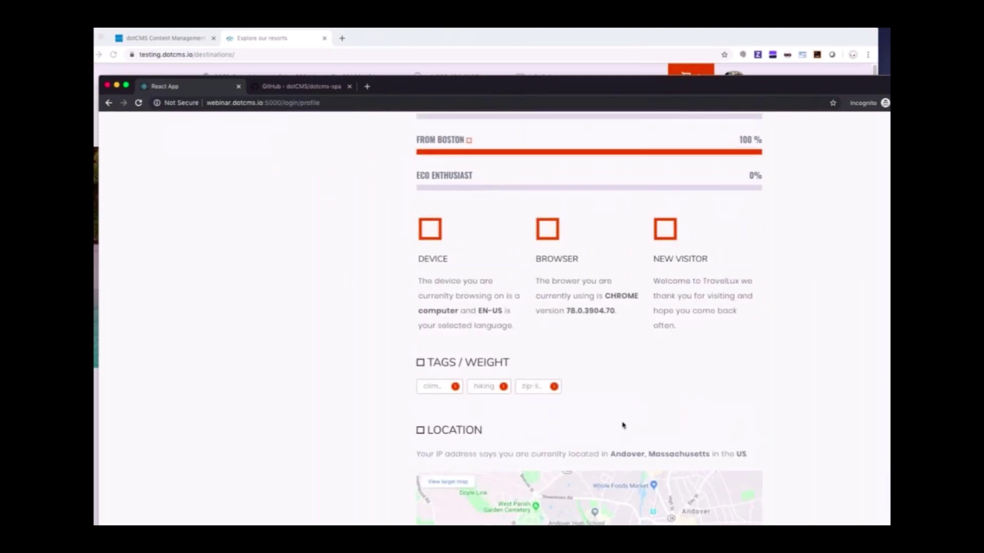
pyautogui.scroll(-5, 622, 426)
pyautogui.click(748, 476)
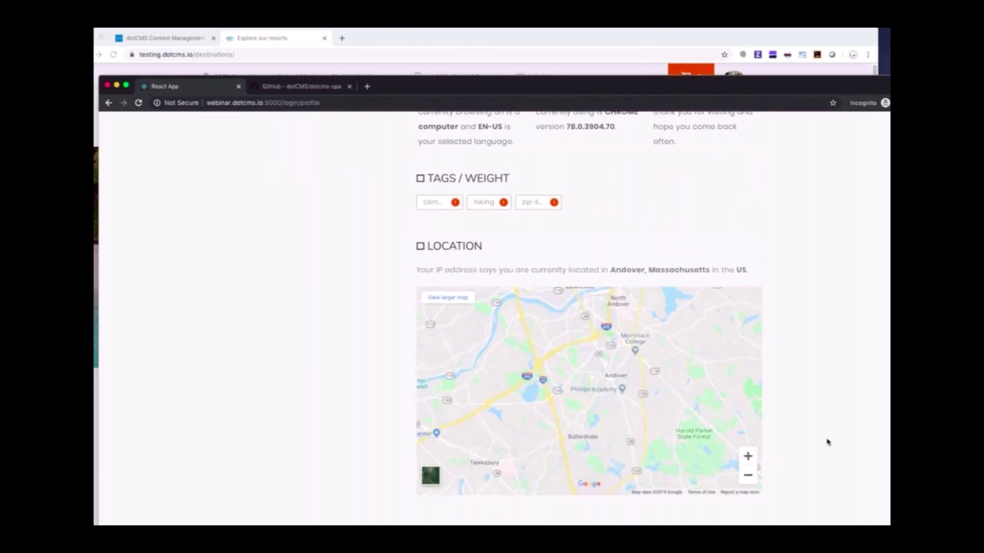
pyautogui.click(748, 479)
pyautogui.click(748, 479)
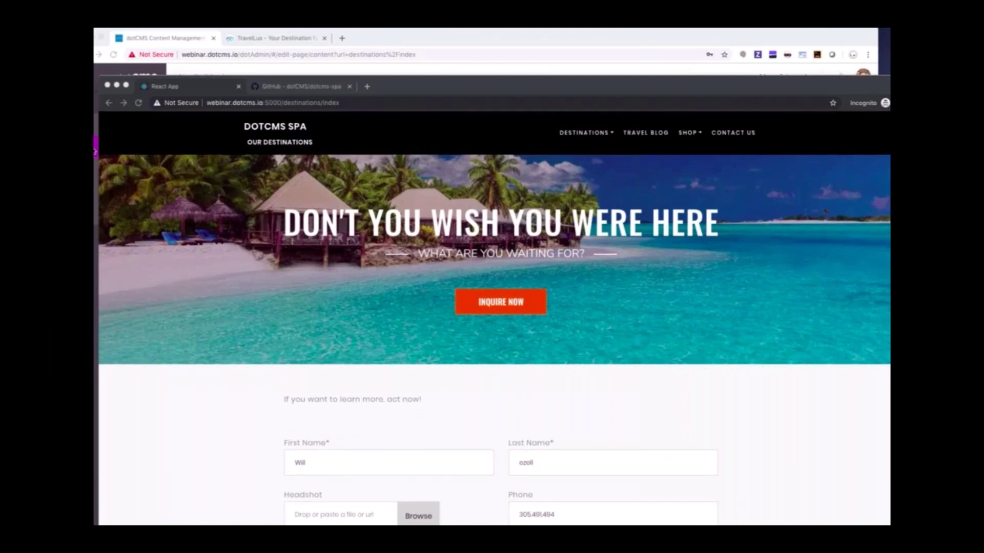
# Open the React app's home page from its site title and switch back to the dotCMS window.
pyautogui.click(96, 151)
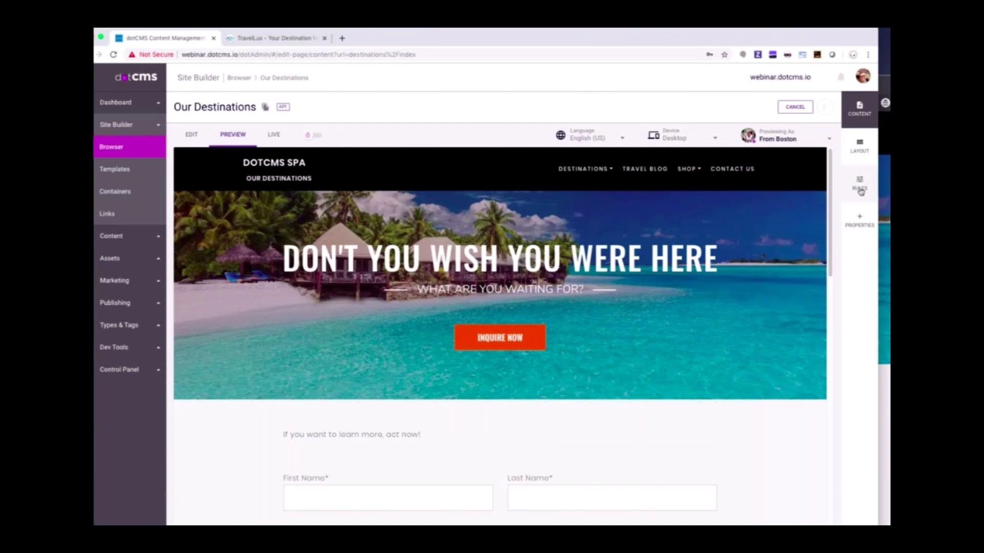
pyautogui.click(888, 225)
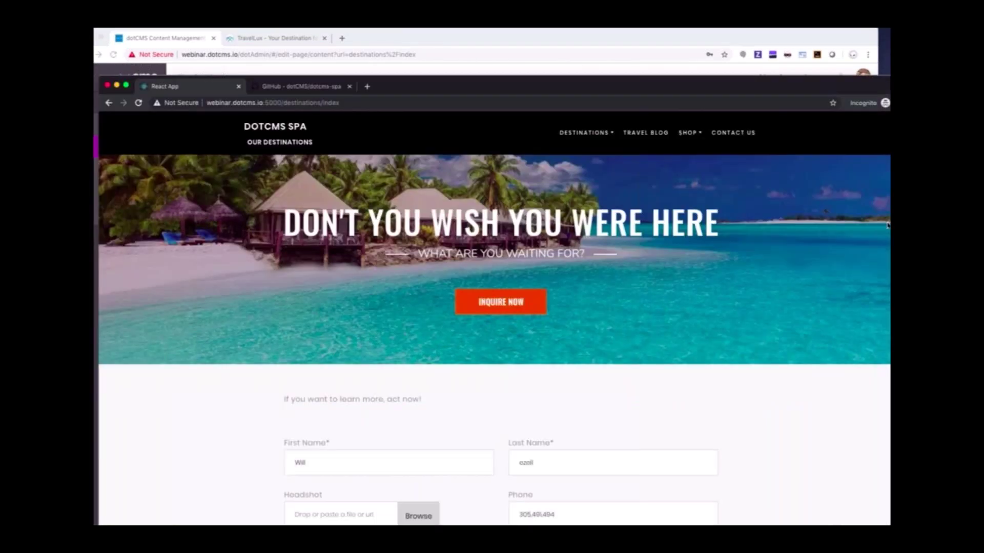
pyautogui.click(315, 131)
pyautogui.press('super+grave')
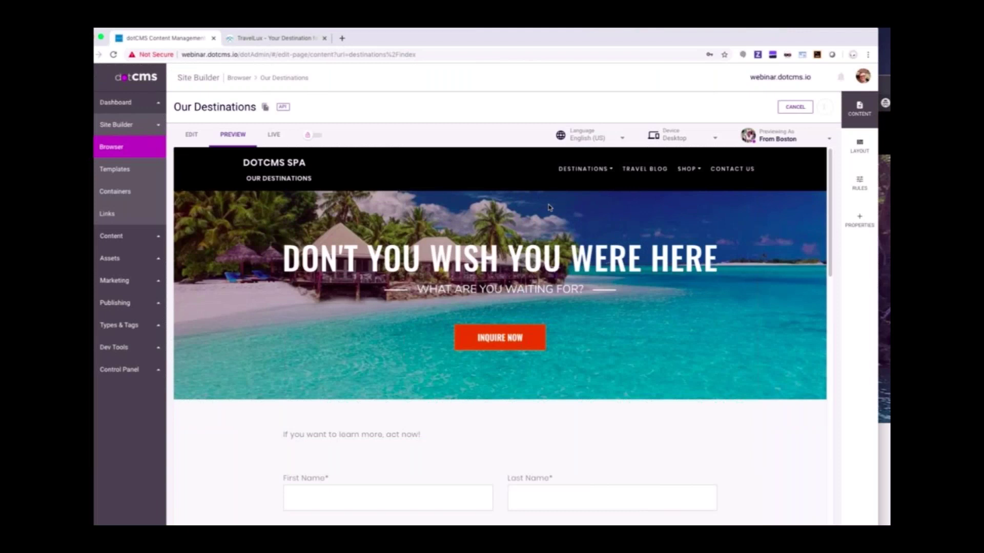
# Leave the page preview for the site browser and reopen the Our Destinations page from there.
pyautogui.click(190, 135)
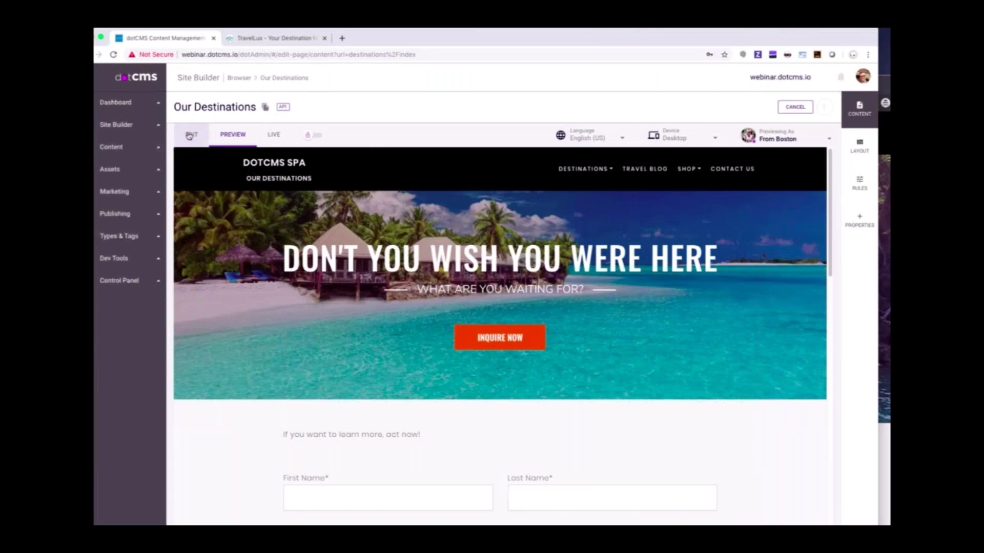
pyautogui.click(129, 126)
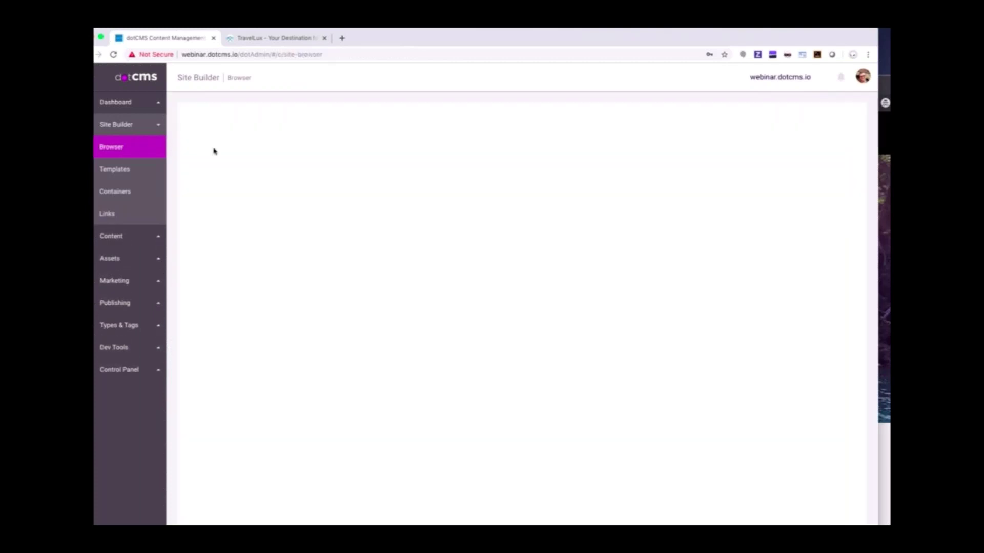
pyautogui.click(302, 166)
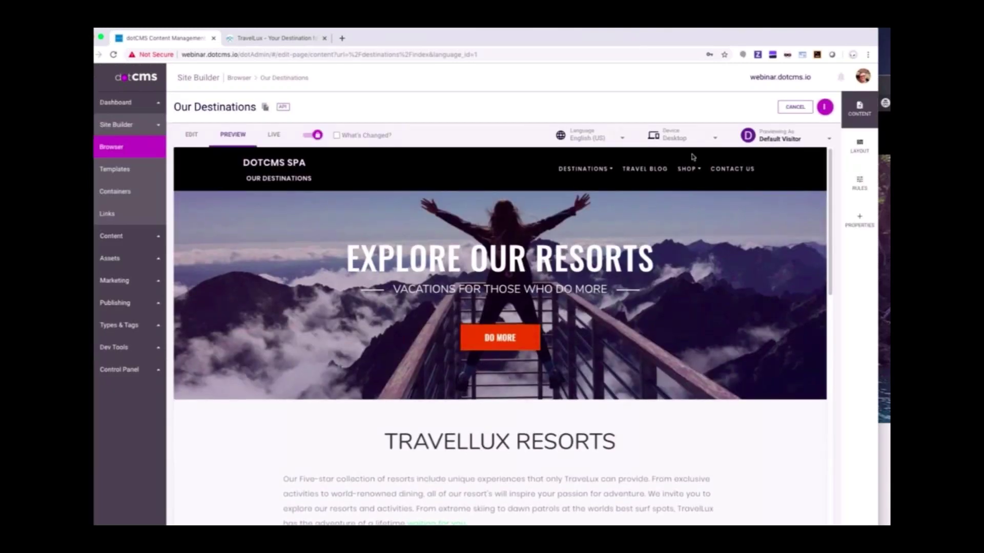
# Preview the Our Destinations page on the Phone device as the From Boston persona and look through its content.
pyautogui.click(684, 139)
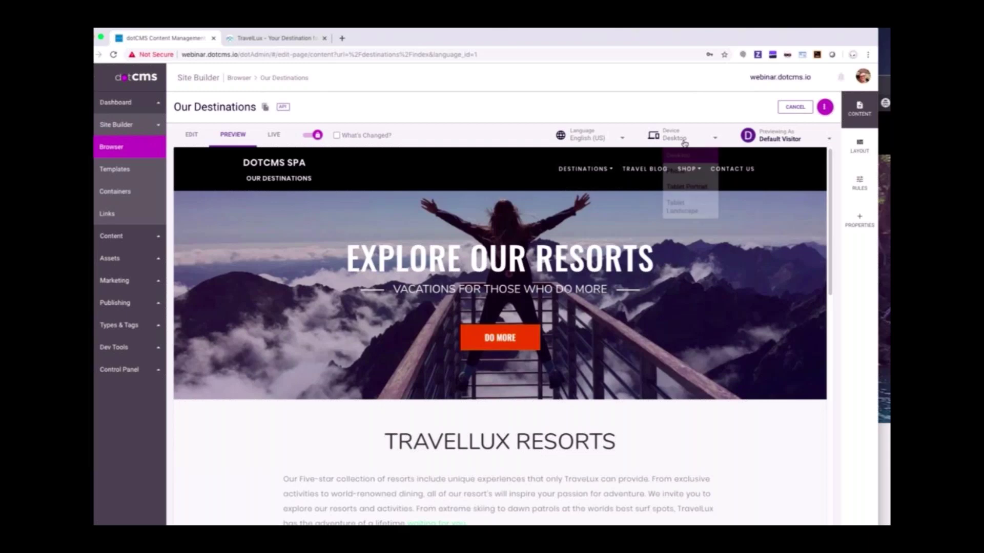
pyautogui.click(689, 171)
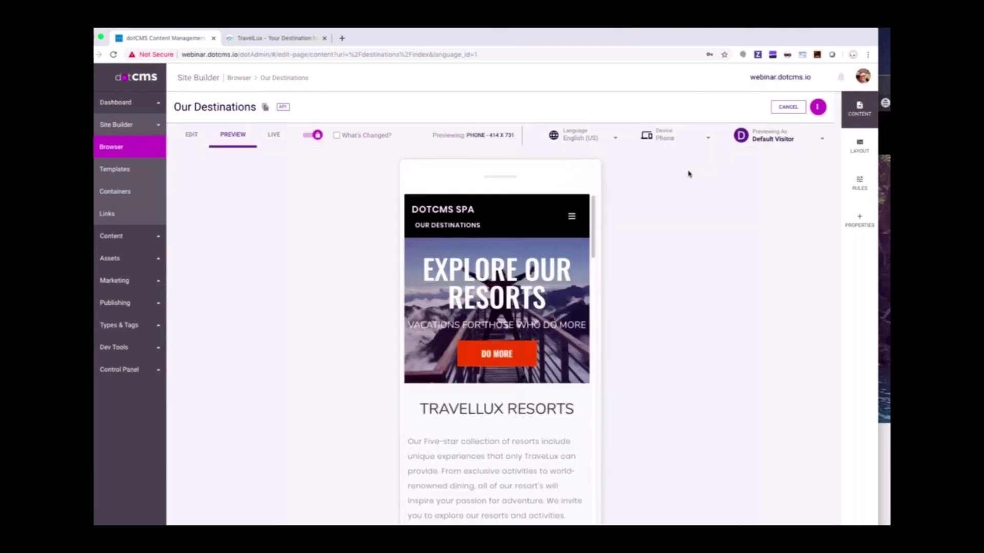
pyautogui.click(763, 140)
pyautogui.click(653, 232)
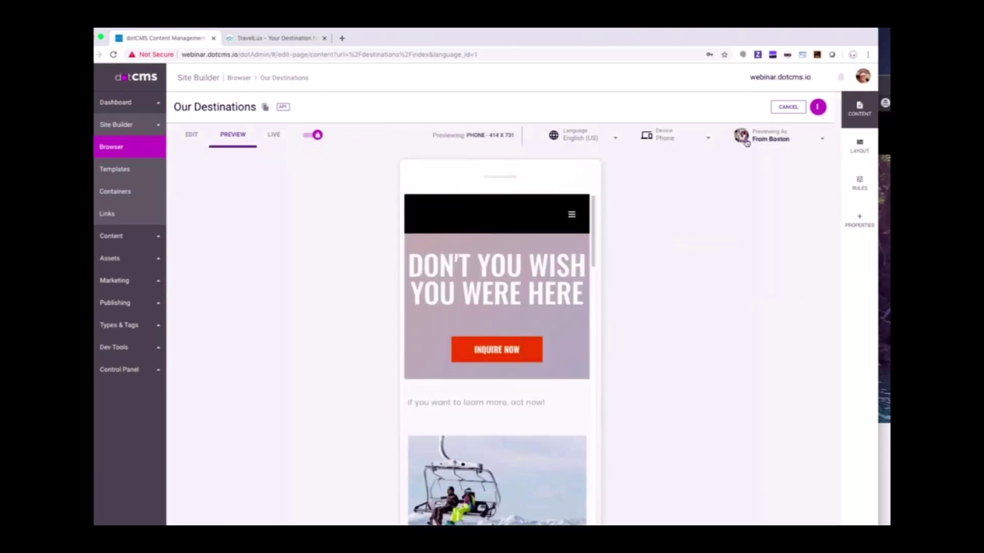
pyautogui.scroll(-7, 513, 251)
pyautogui.scroll(3, 512, 259)
pyautogui.scroll(5, 513, 260)
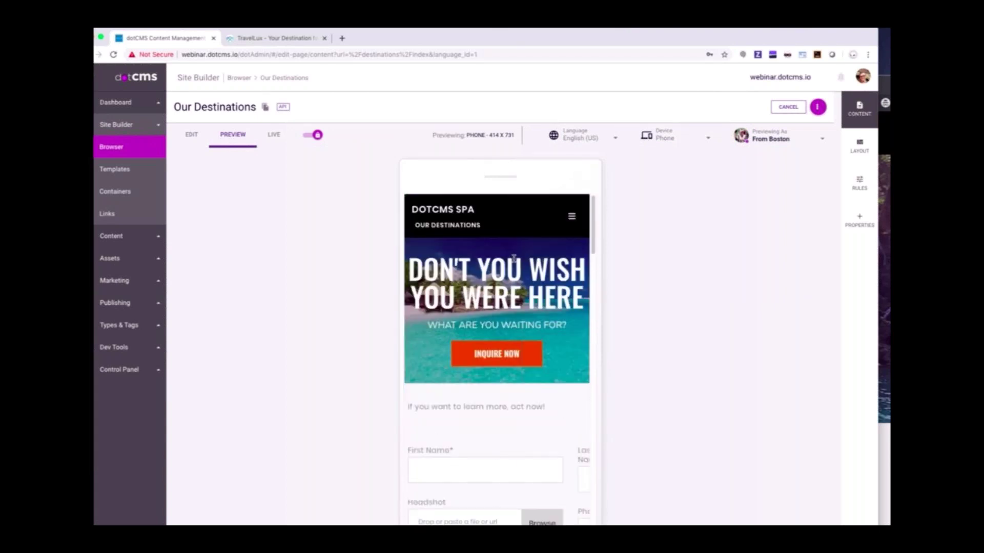